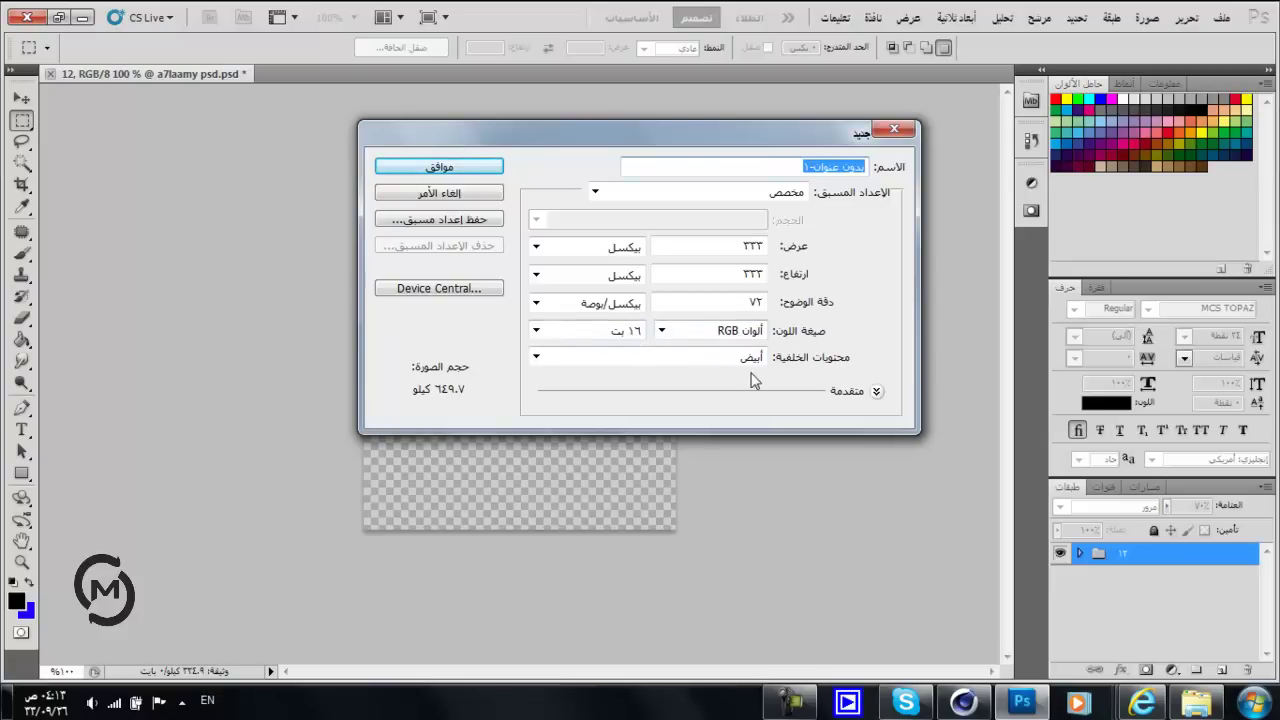
Create a 333 × 333 pixel, 72 ppi, 16-bit RGB document with a white background and convert its background into a regular layer.
click(450, 170)
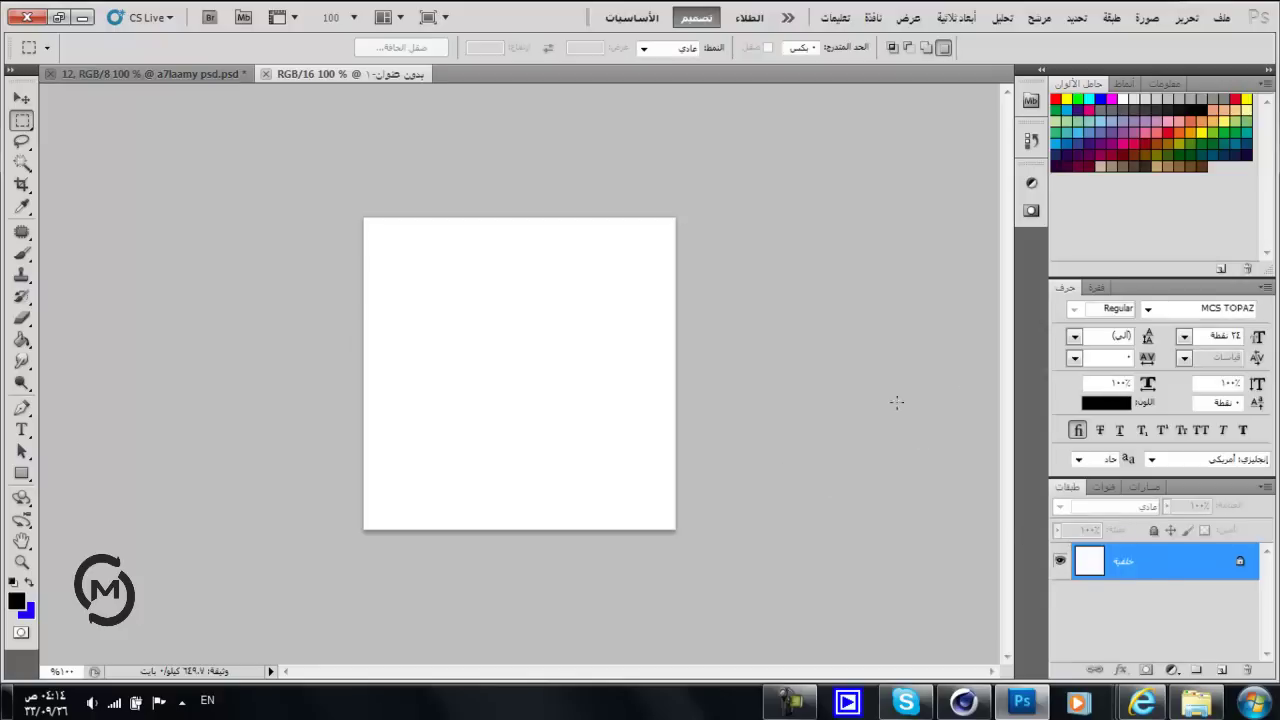
double_click(1146, 562)
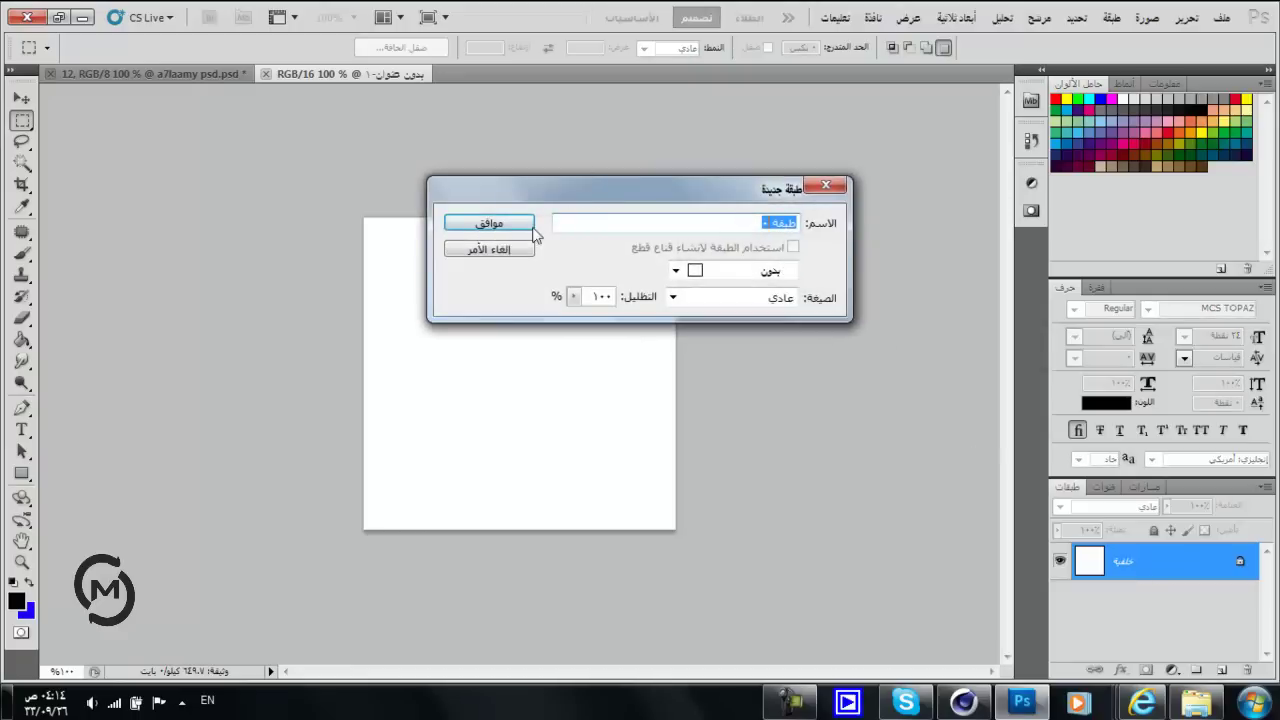
click(505, 228)
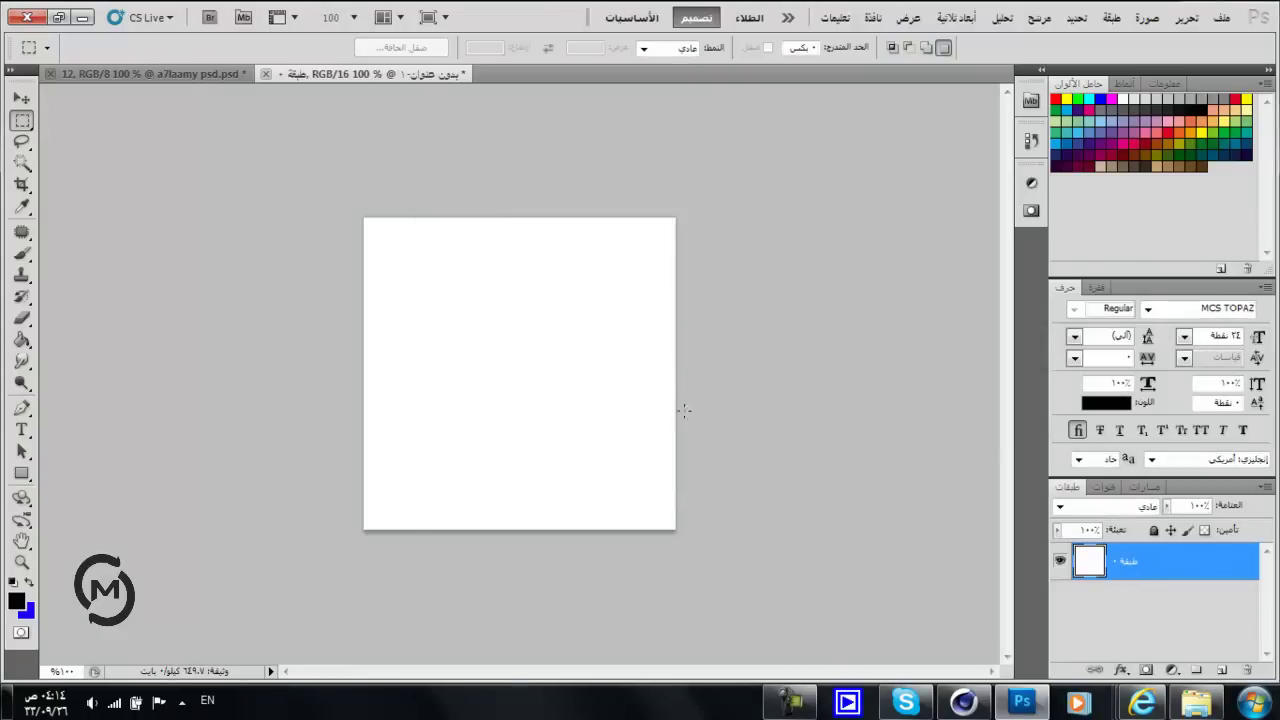
Place the photo 4941 from the pictures folder into the new document.
click(1196, 703)
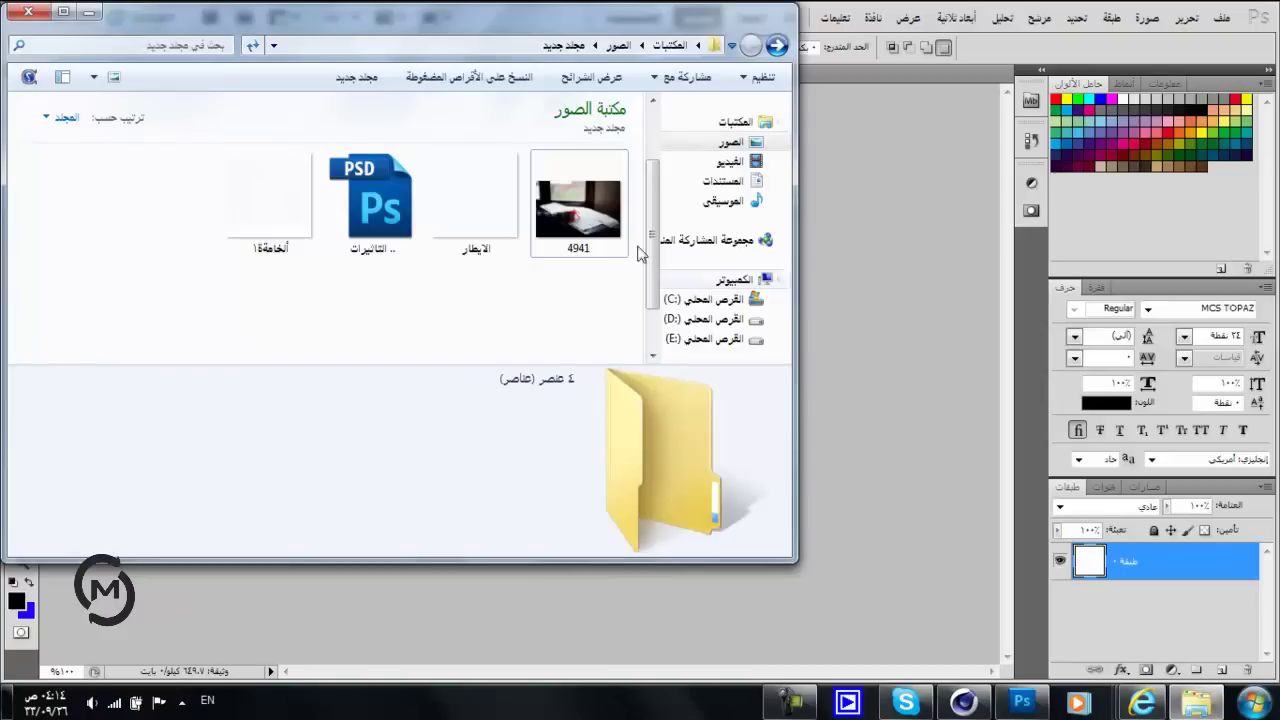
click(578, 205)
click(914, 369)
drag(794, 372, 738, 372)
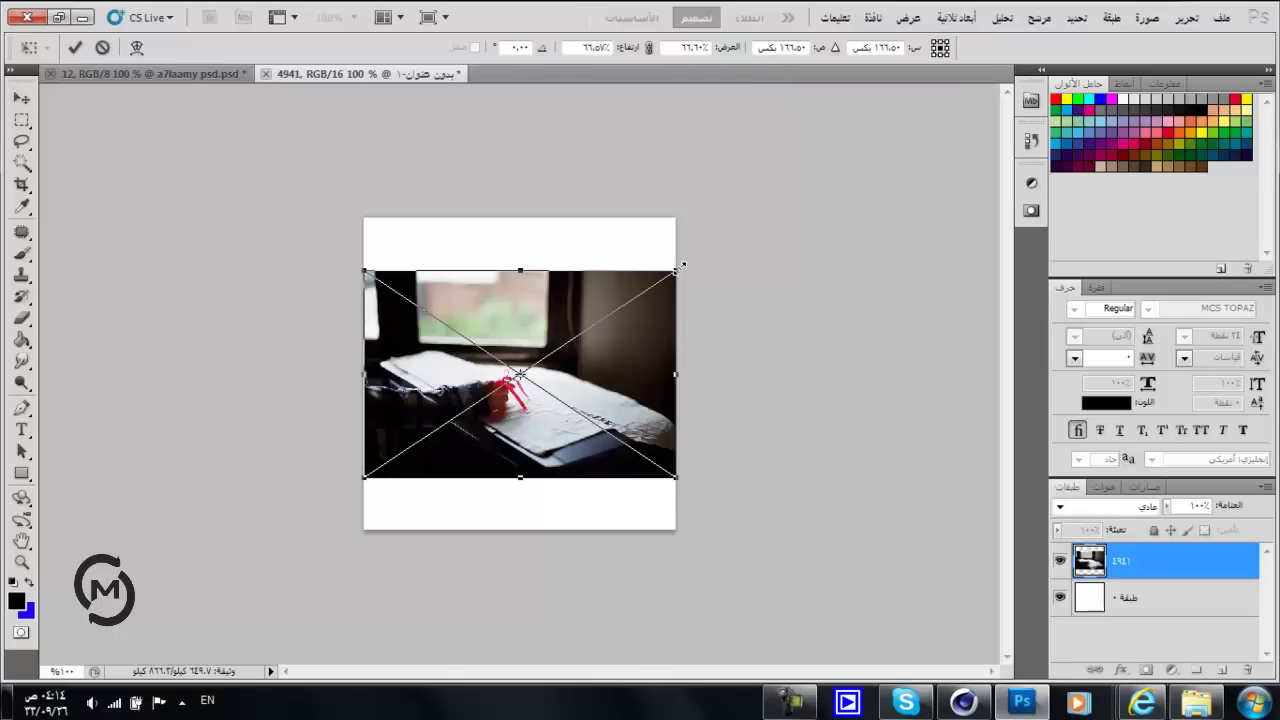
Enlarge the placed photo to about 119% width and 115% height, position it to cover the whole canvas, and commit the placement.
drag(679, 268, 922, 121)
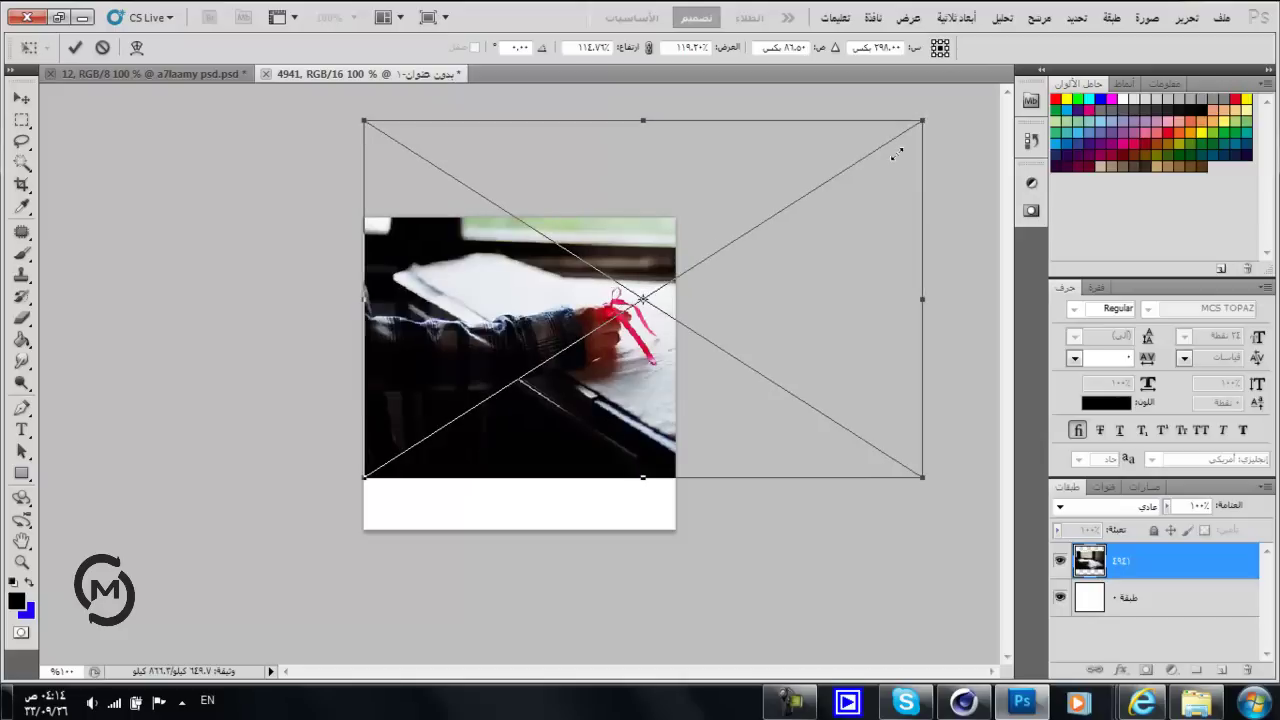
drag(550, 293, 470, 341)
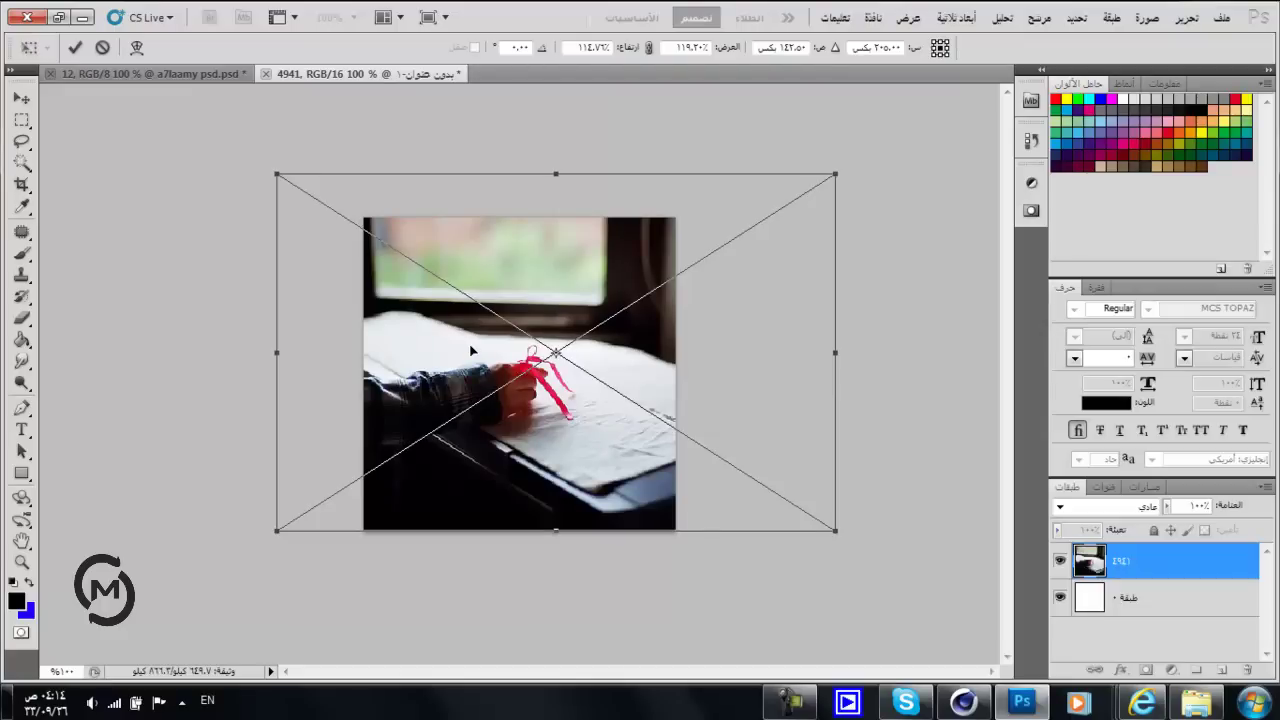
key(Left)
key(Left)
key(Left)
key(Left)
key(Left)
key(Left)
key(Left)
key(Left)
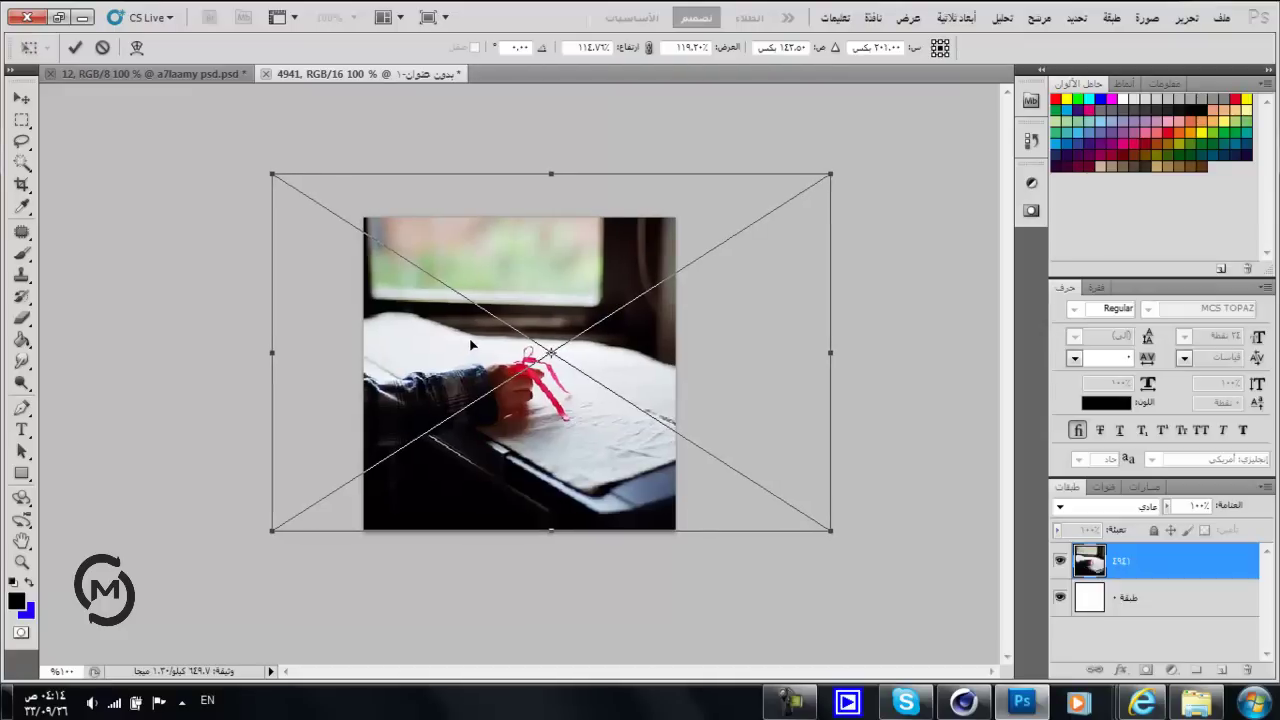
key(Return)
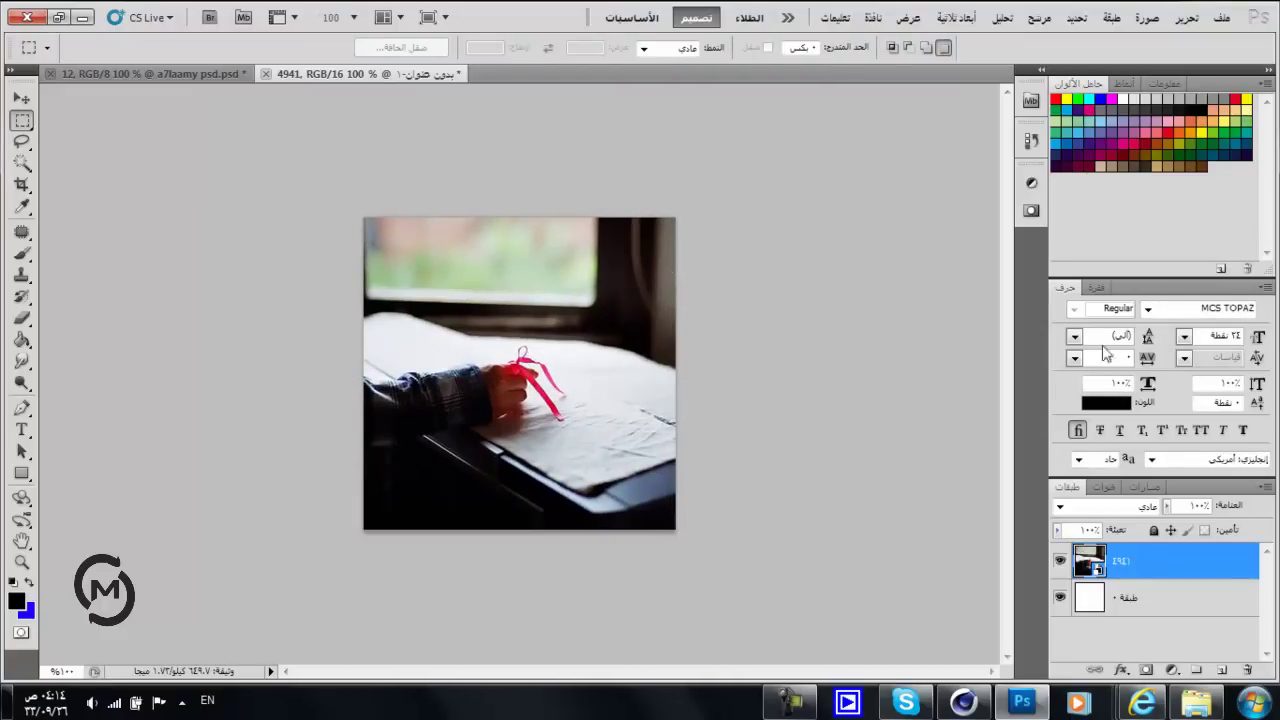
Rasterize the photo layer and convert it to black and white with the default preset.
right_click(1150, 566)
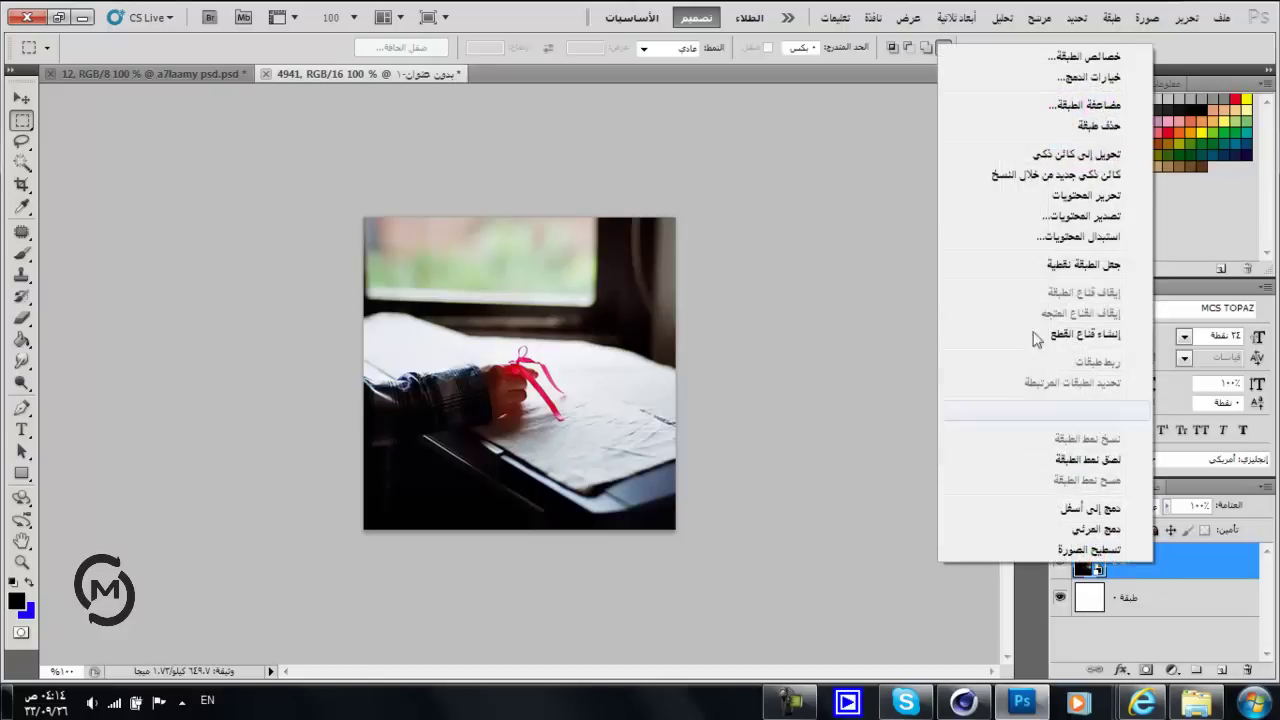
click(1043, 266)
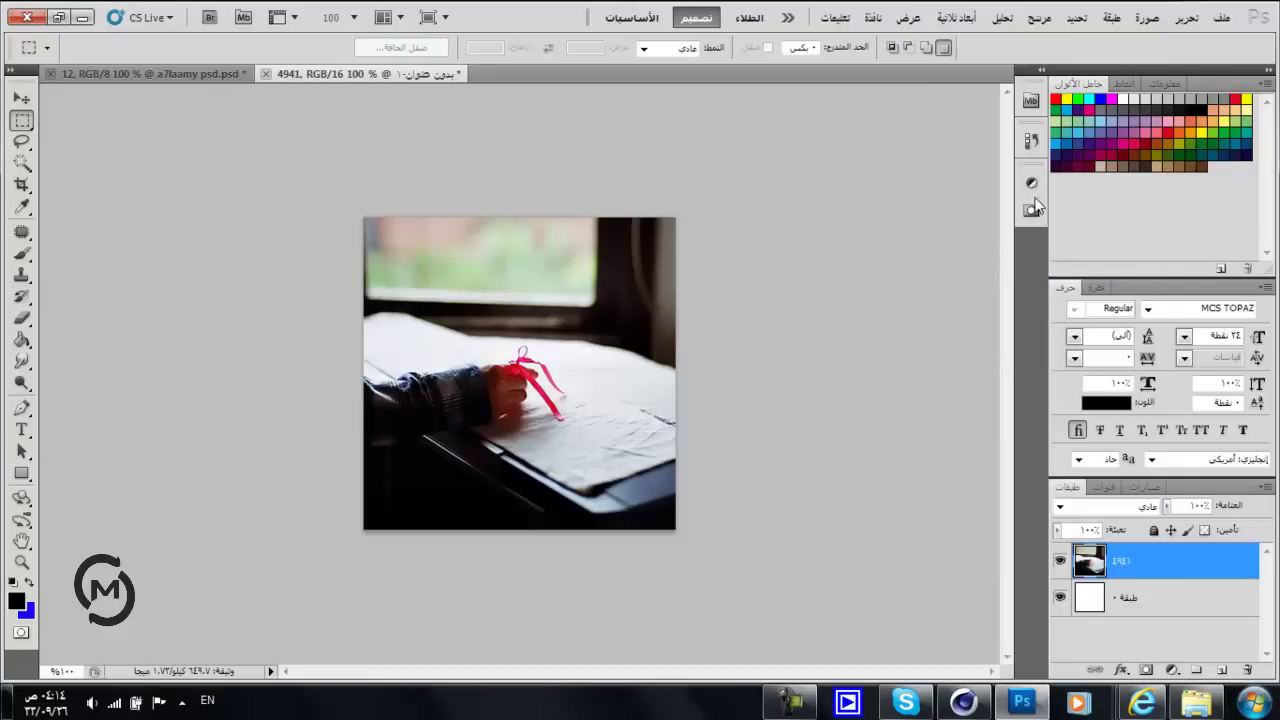
click(1146, 18)
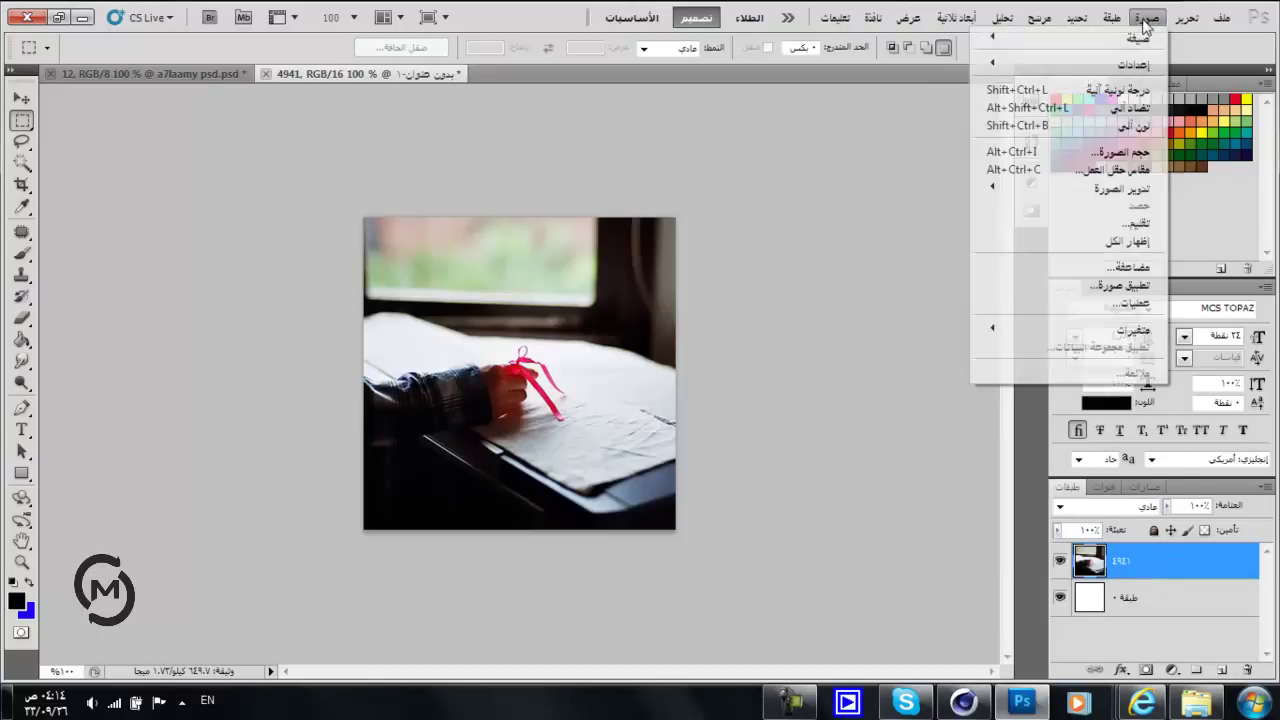
mouse_move(1125, 66)
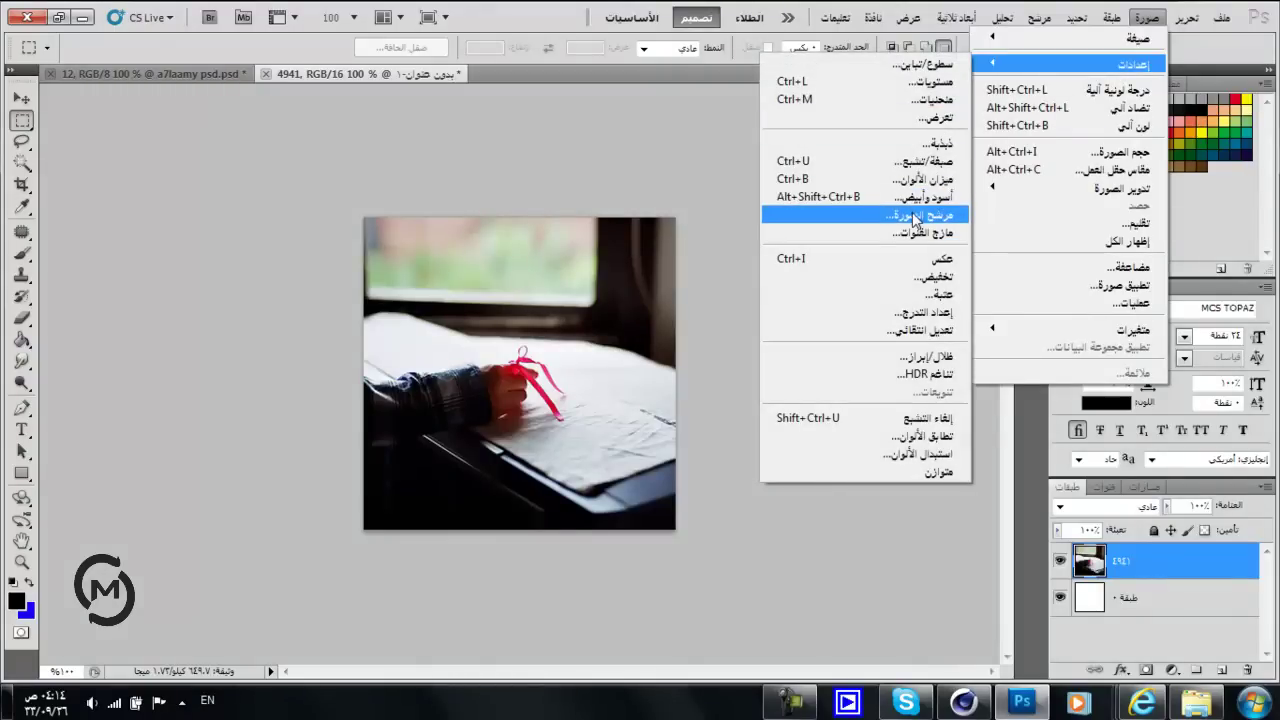
click(912, 214)
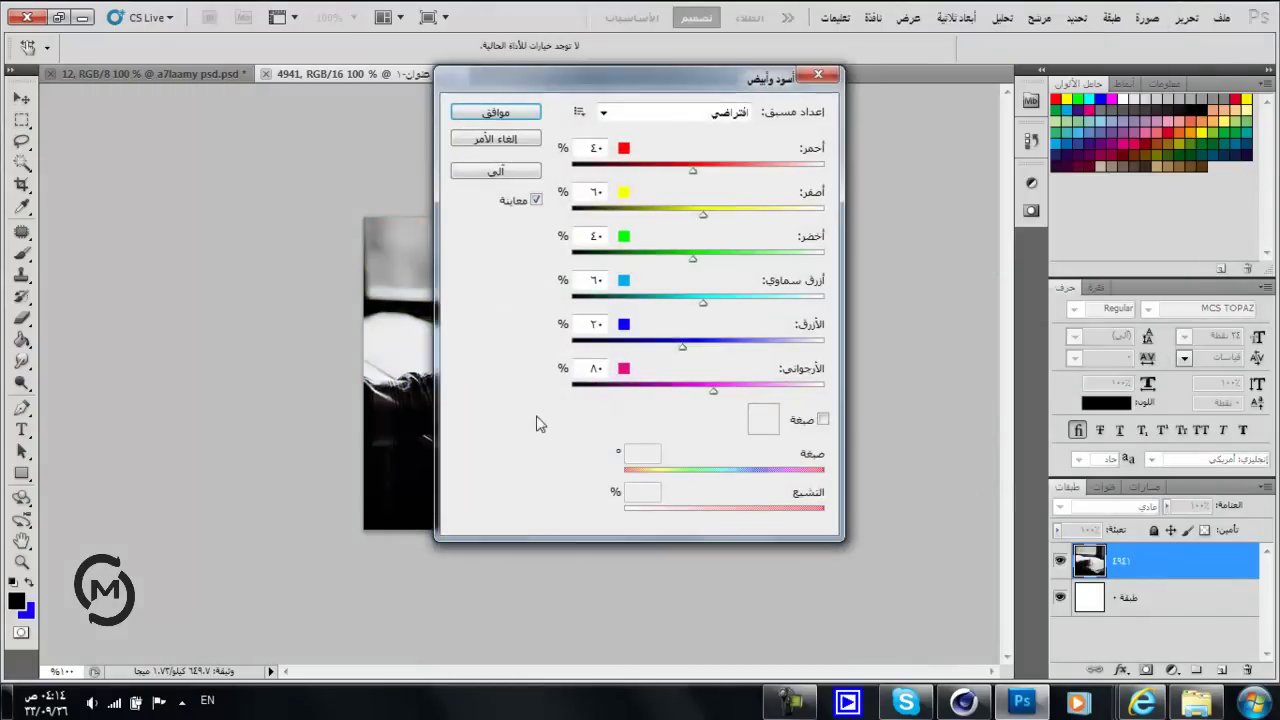
click(503, 116)
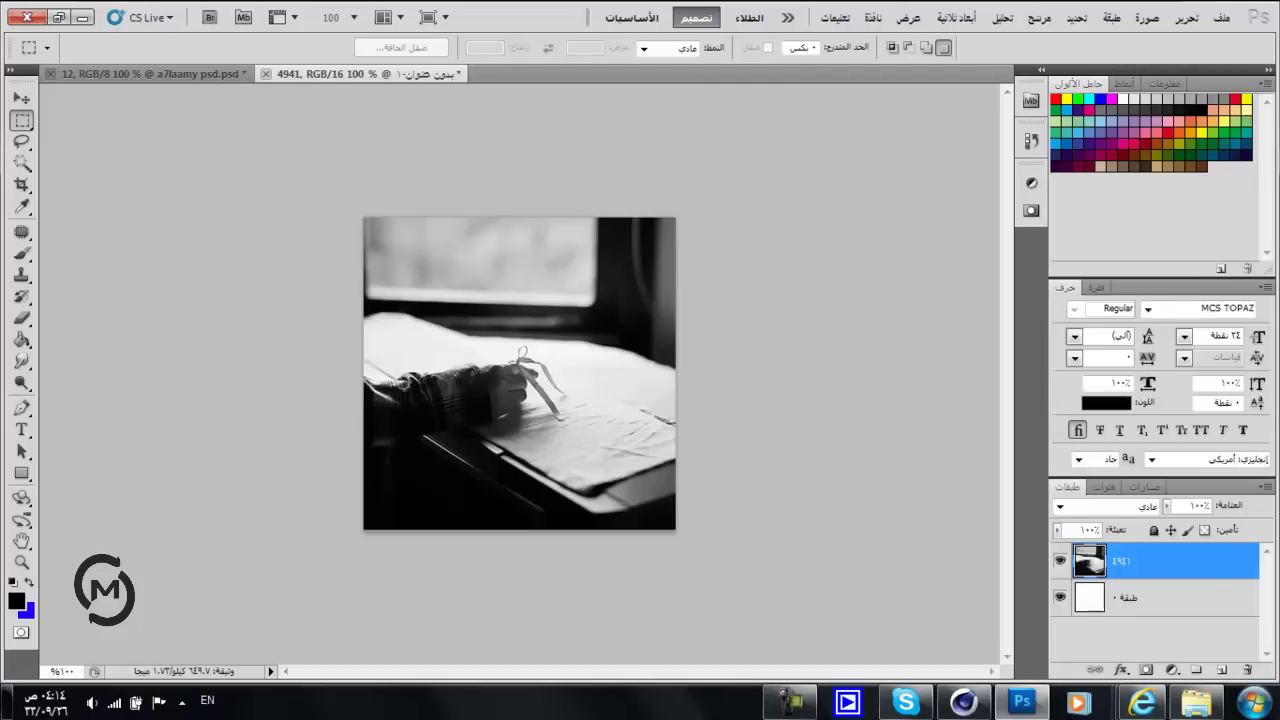
Apply the Topaz DeNoise/EQ filter to the photo with noise threshold 4, sharpness 1.51 and noise suppression 1.
click(1040, 18)
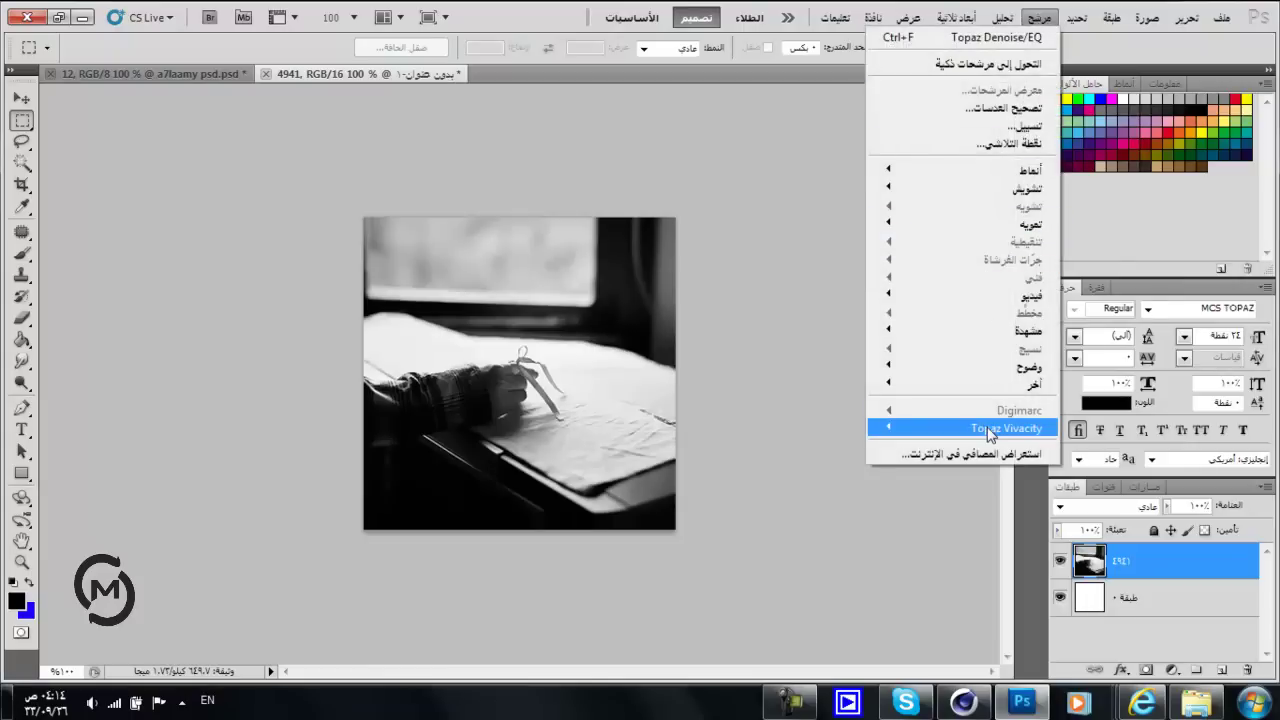
mouse_move(990, 432)
click(812, 500)
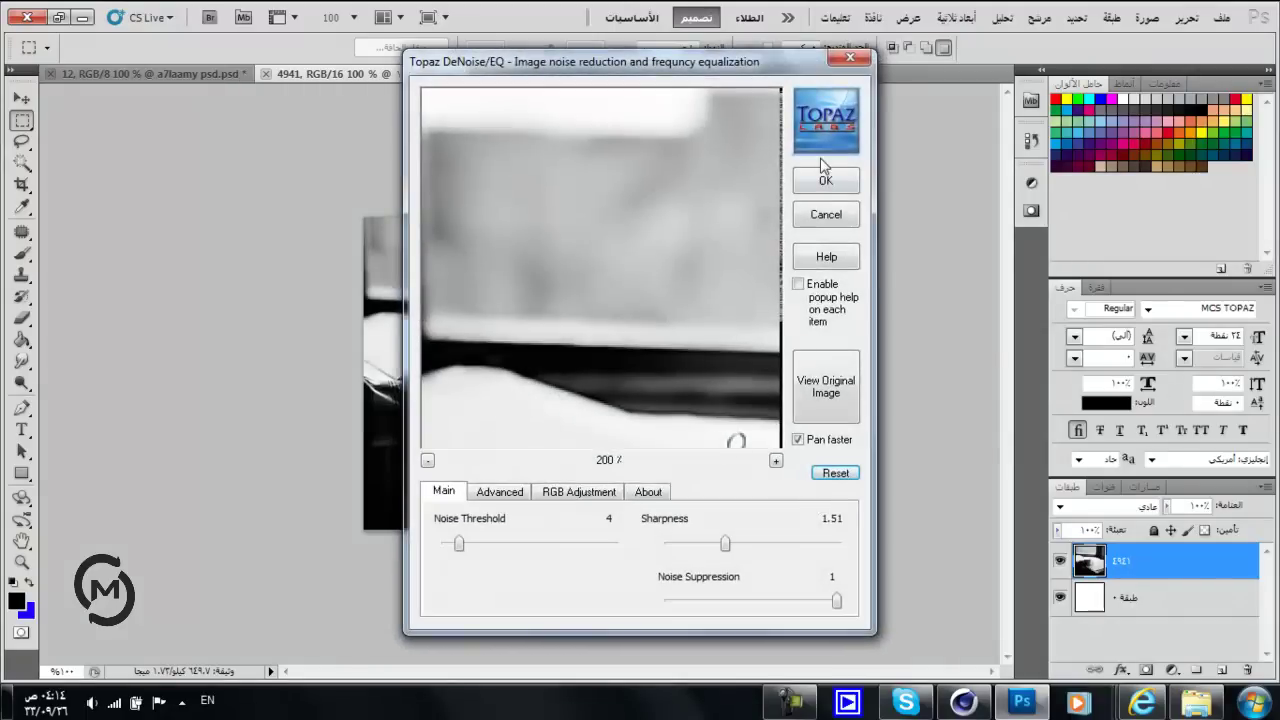
click(824, 178)
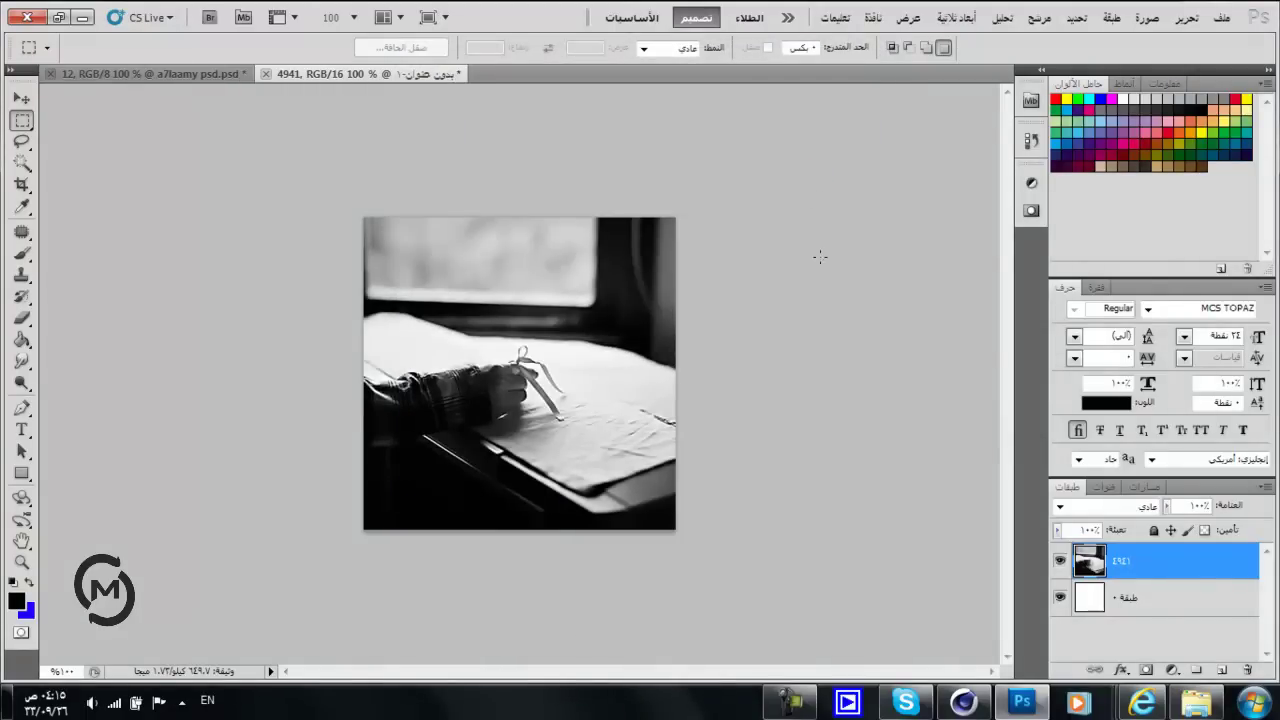
Place the white speckled texture image above the photo, scale it to about 99.9%, and position it to cover the canvas.
click(1196, 702)
drag(249, 206, 828, 318)
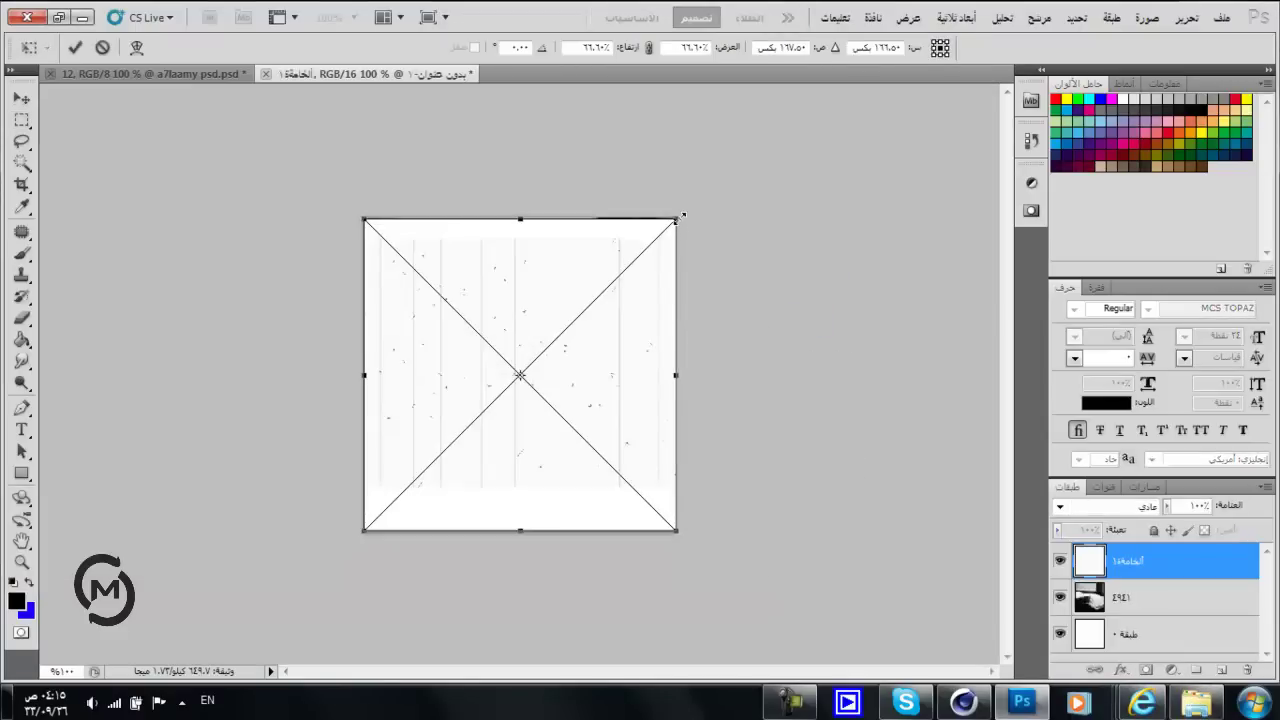
drag(682, 214, 866, 93)
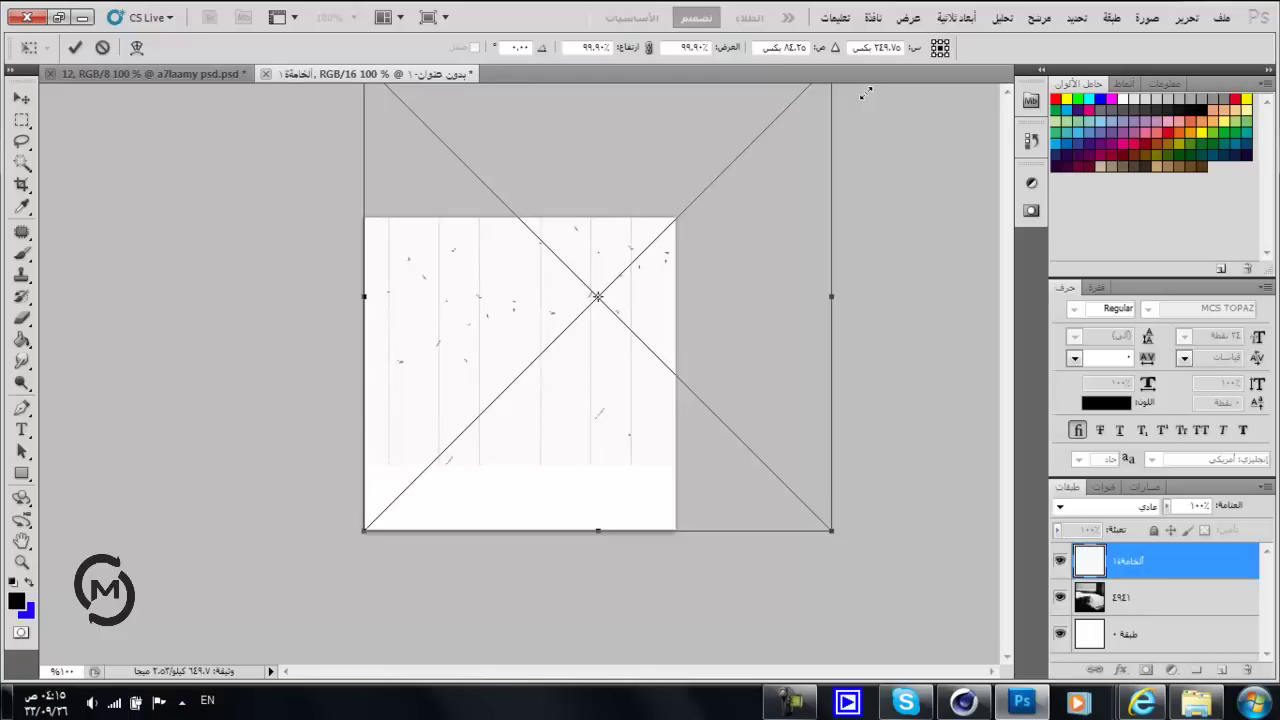
drag(493, 373, 411, 440)
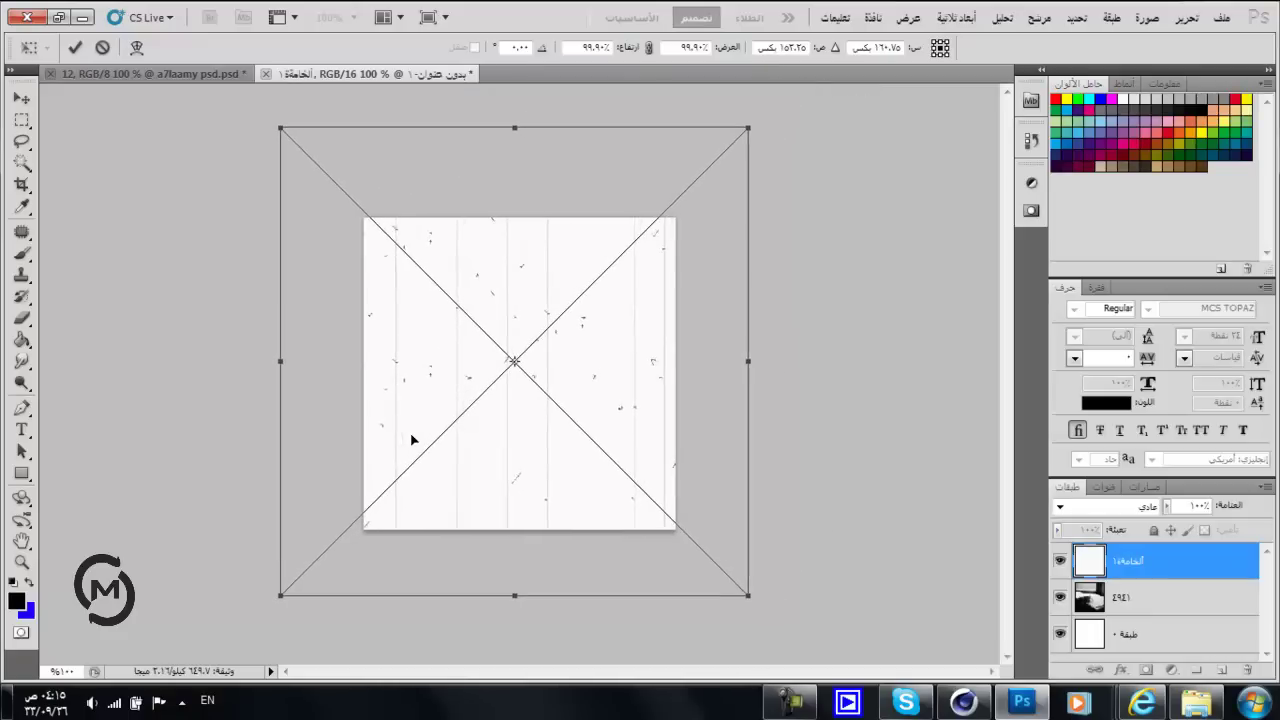
key(Return)
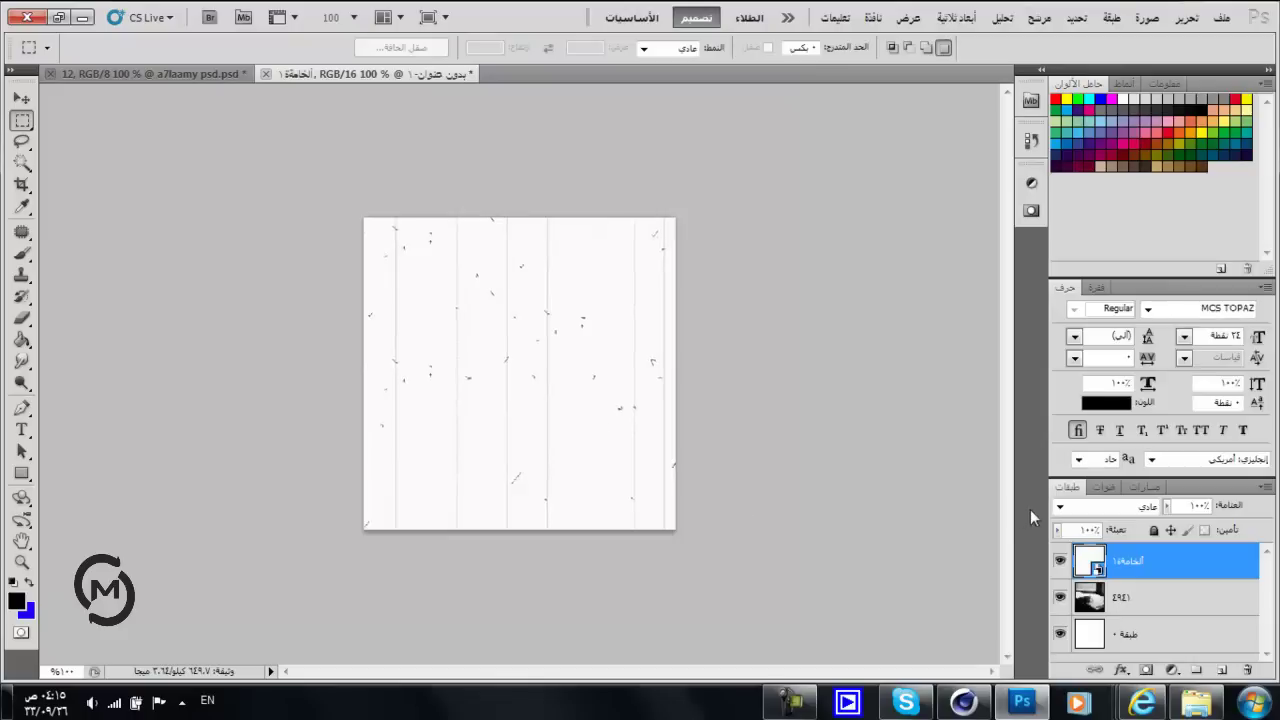
Set the texture layer's blend mode to Soft Light (ضوء خافت).
click(1058, 509)
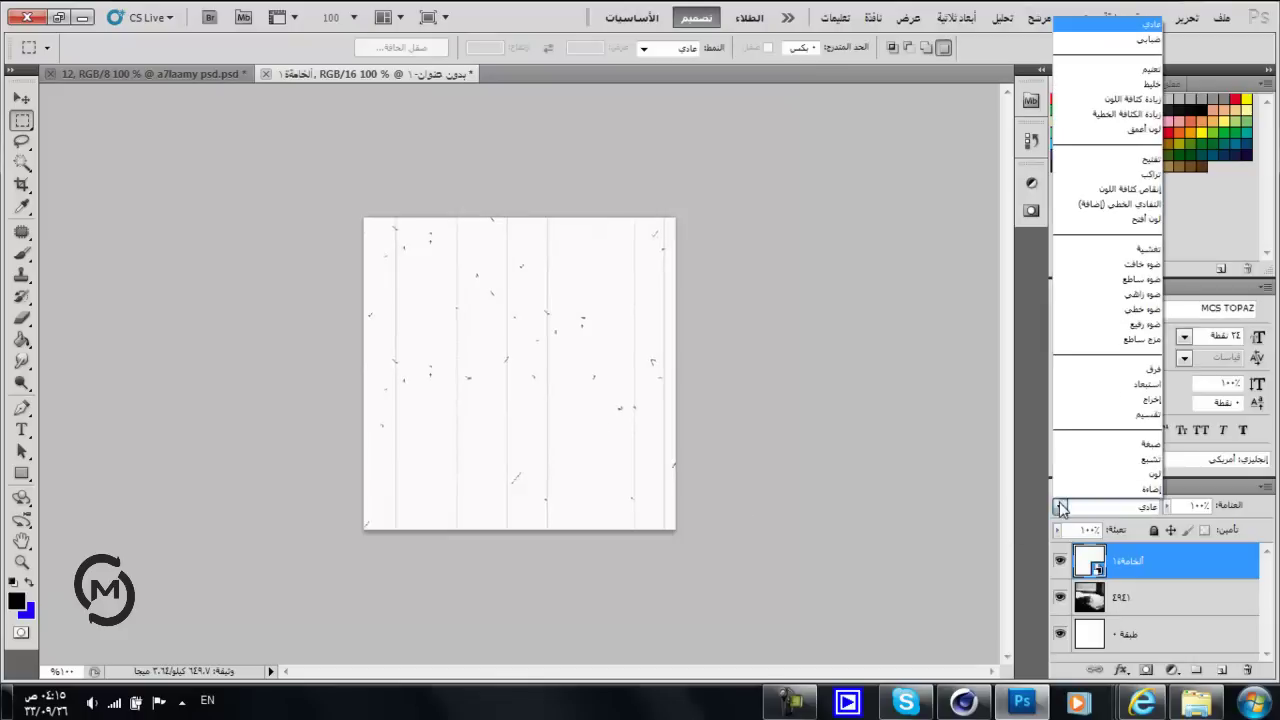
click(1100, 268)
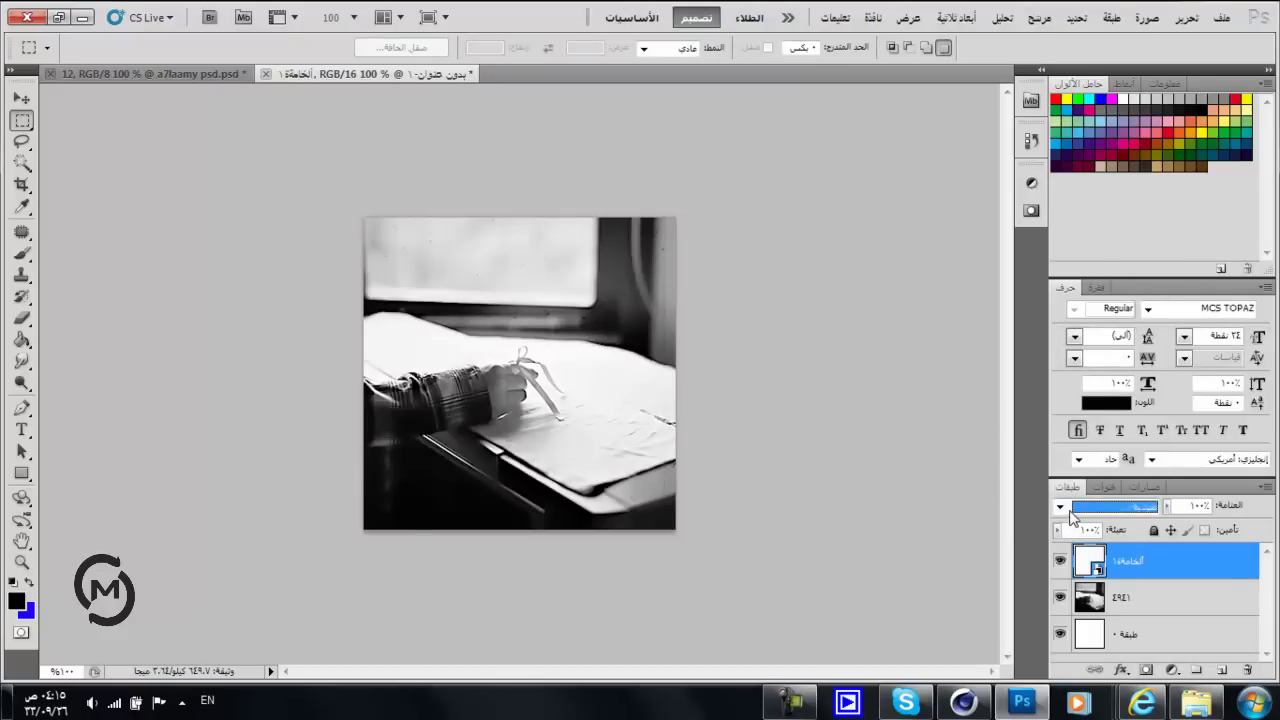
key(Down)
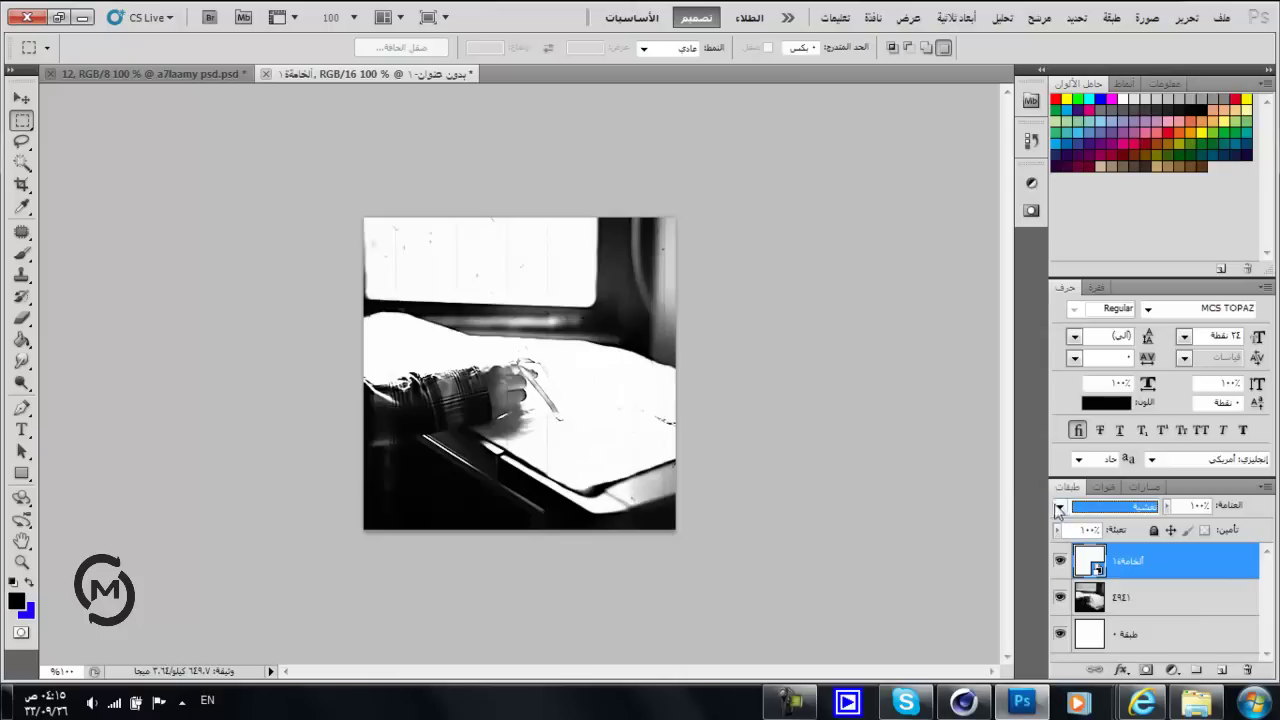
key(Up)
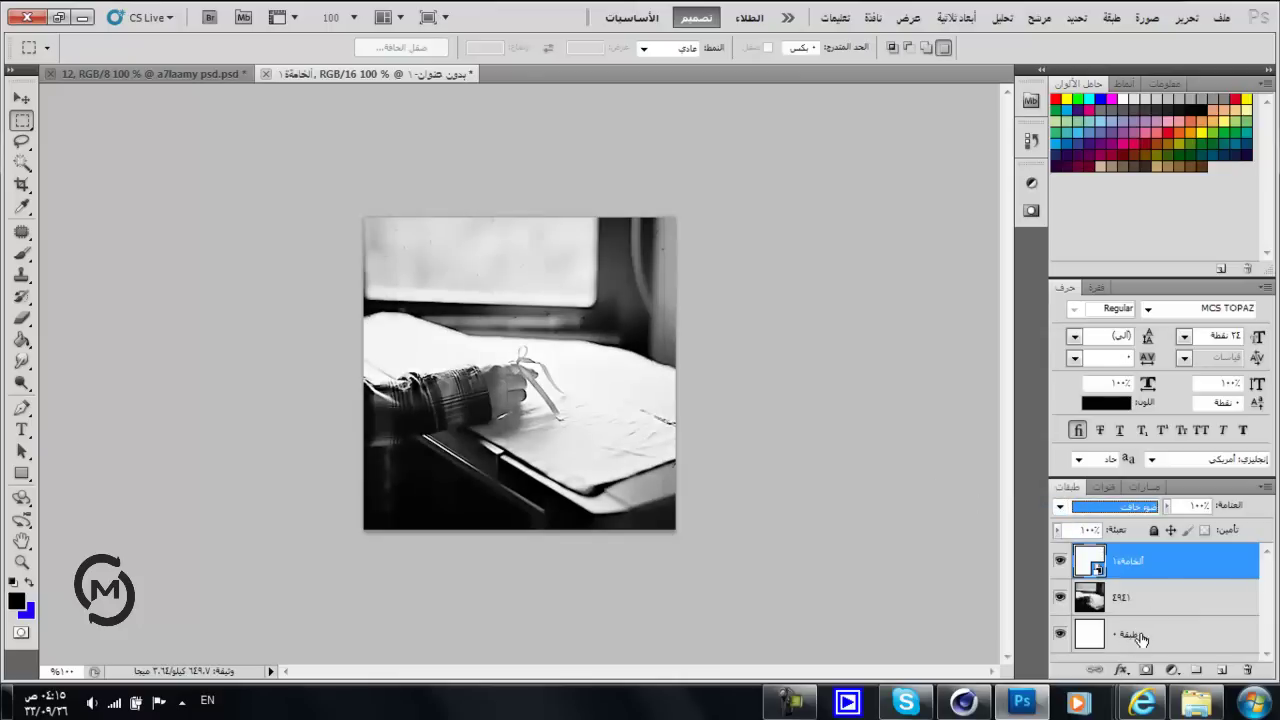
Merge the texture layer with the 4941 photo layer.
click(1103, 594)
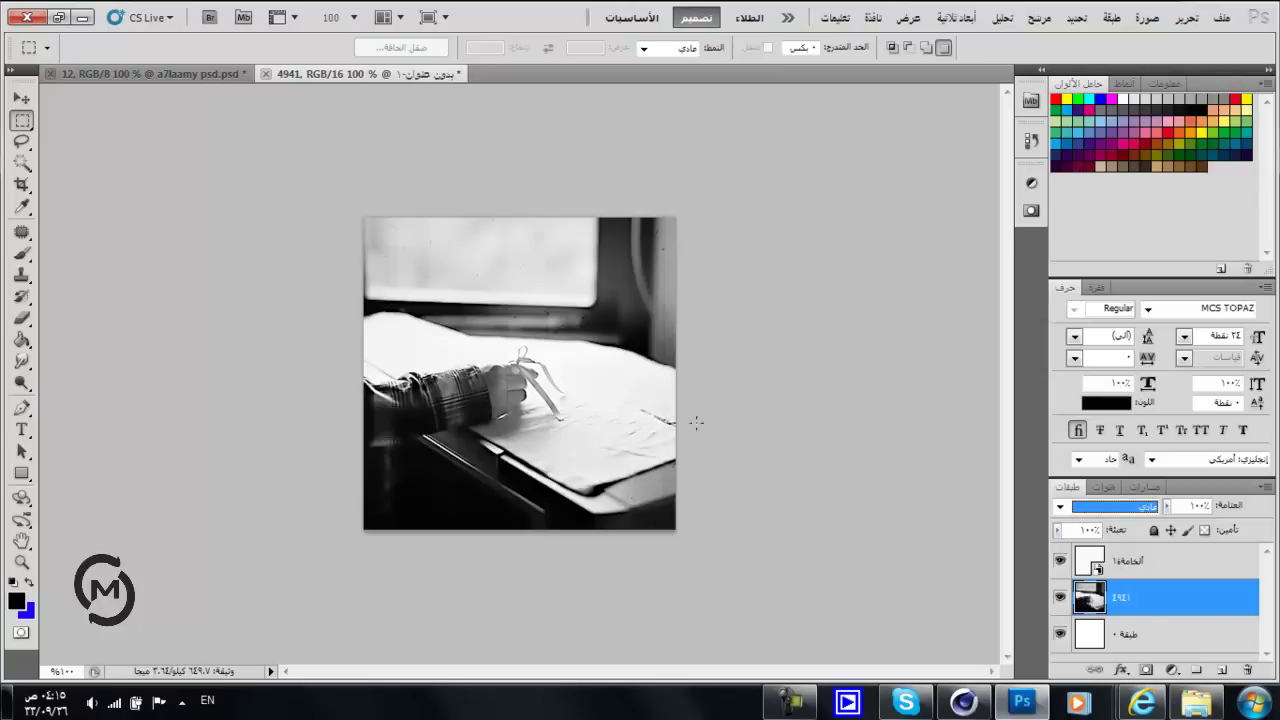
click(1115, 577)
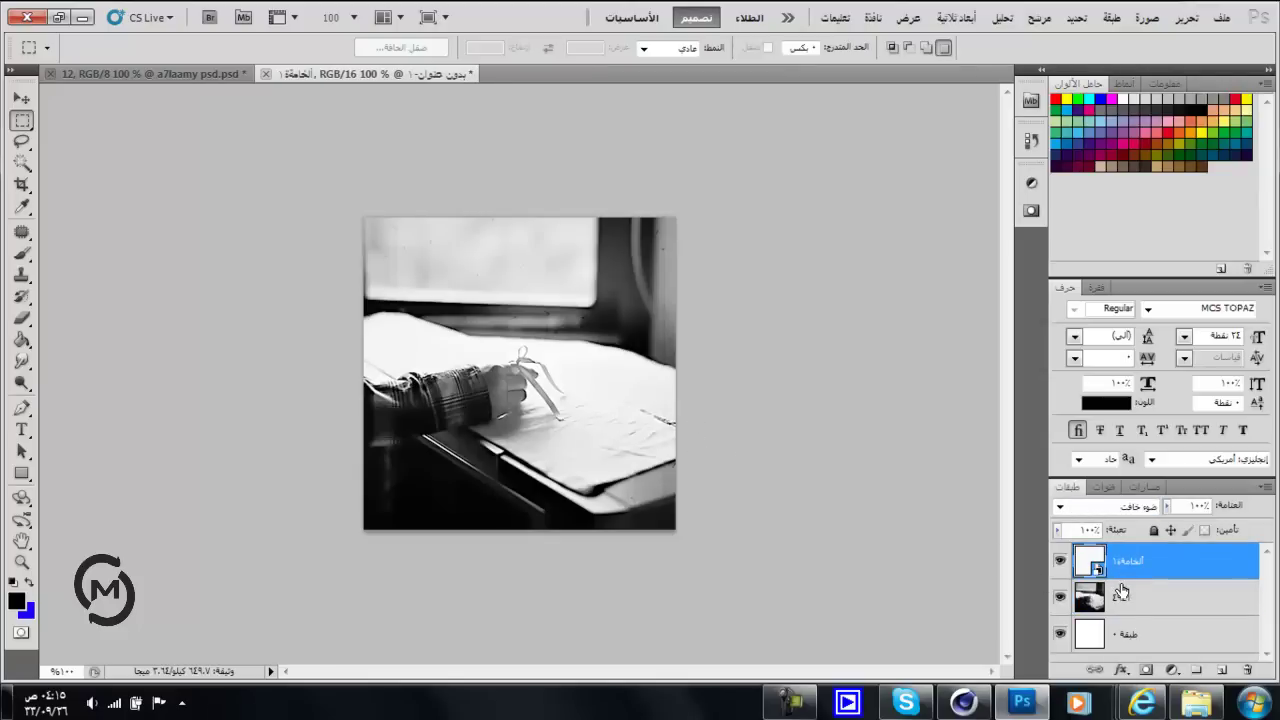
shift+click(1120, 593)
right_click(1130, 600)
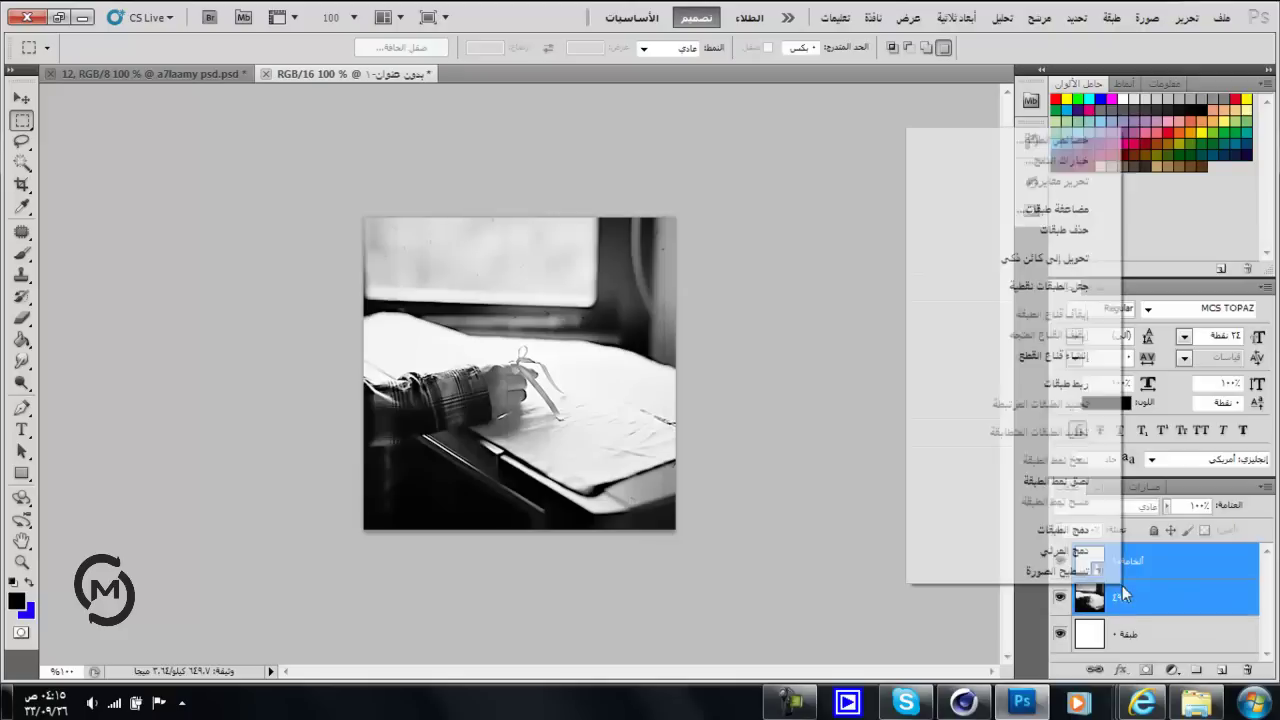
click(1066, 531)
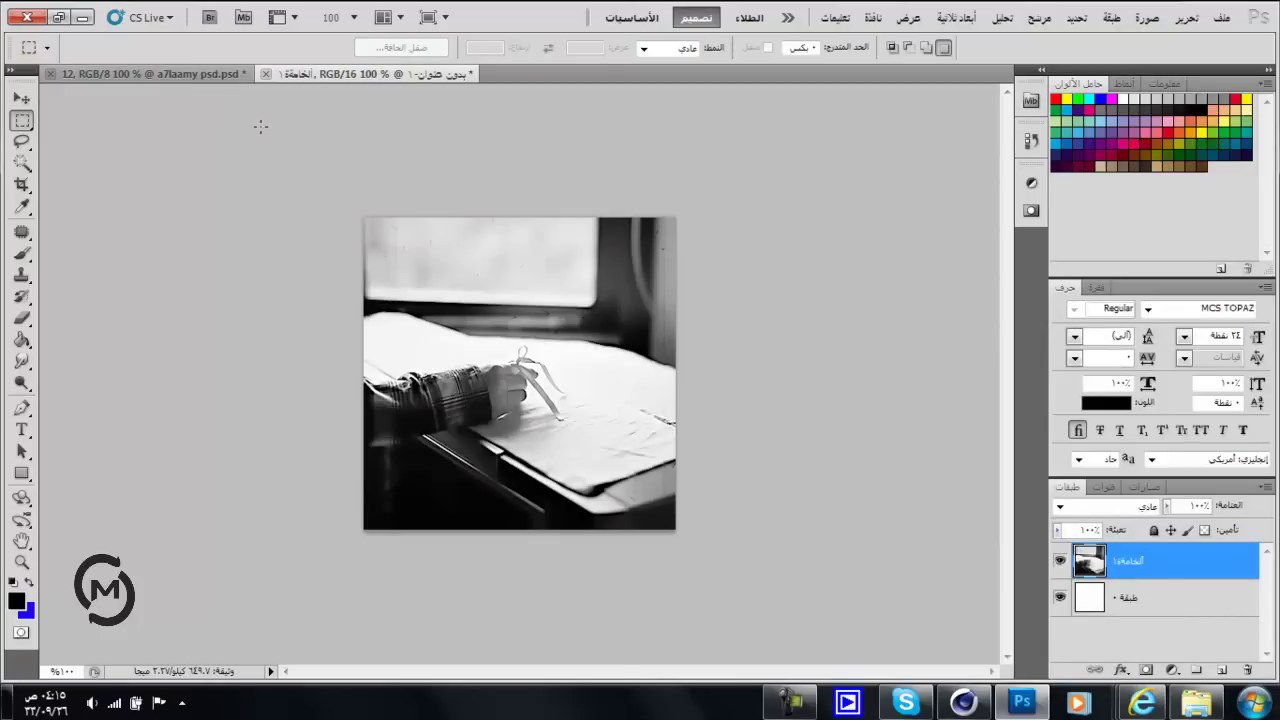
Crop the photo document to its canvas bounds so the merged layer's overhanging edges are removed.
click(203, 80)
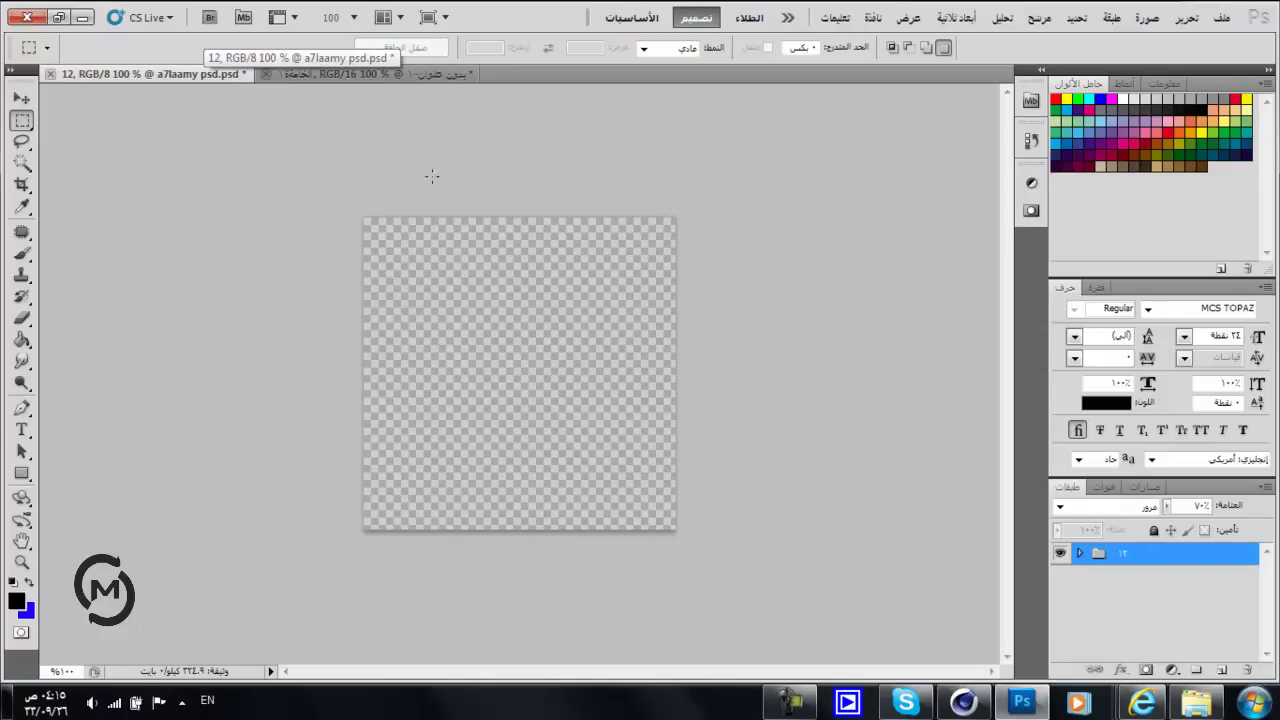
click(381, 72)
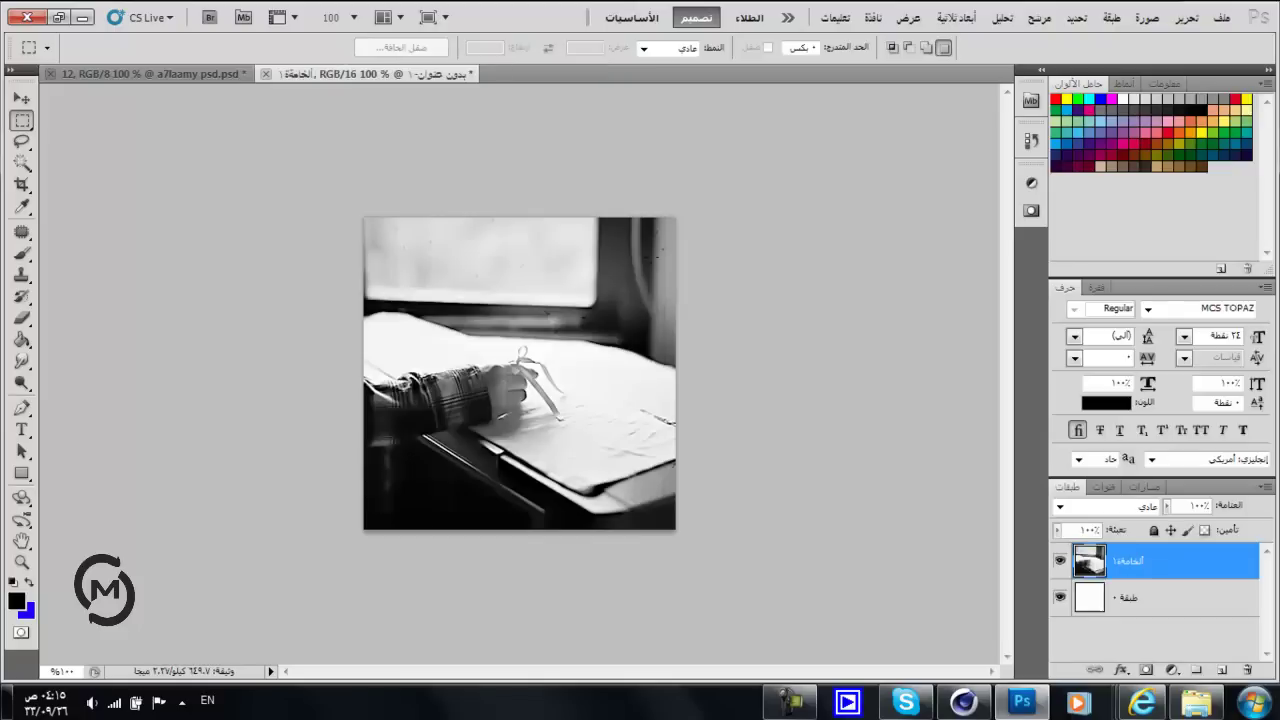
key(v)
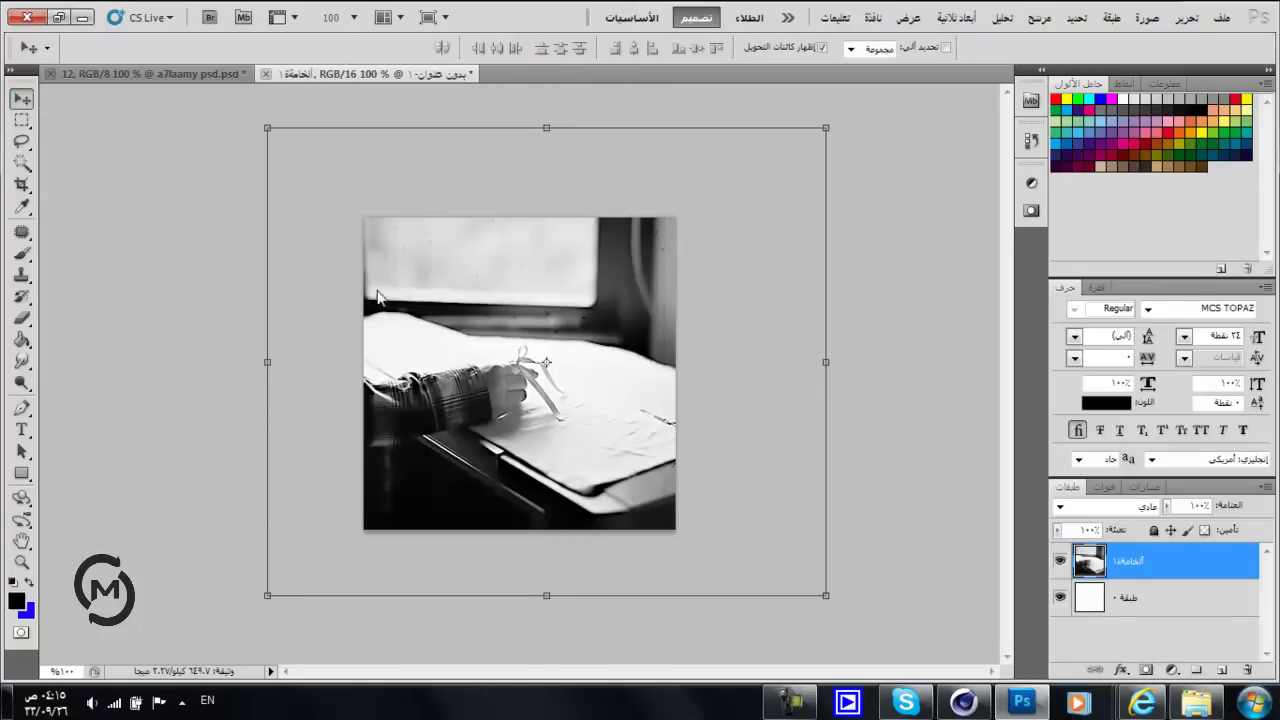
click(23, 186)
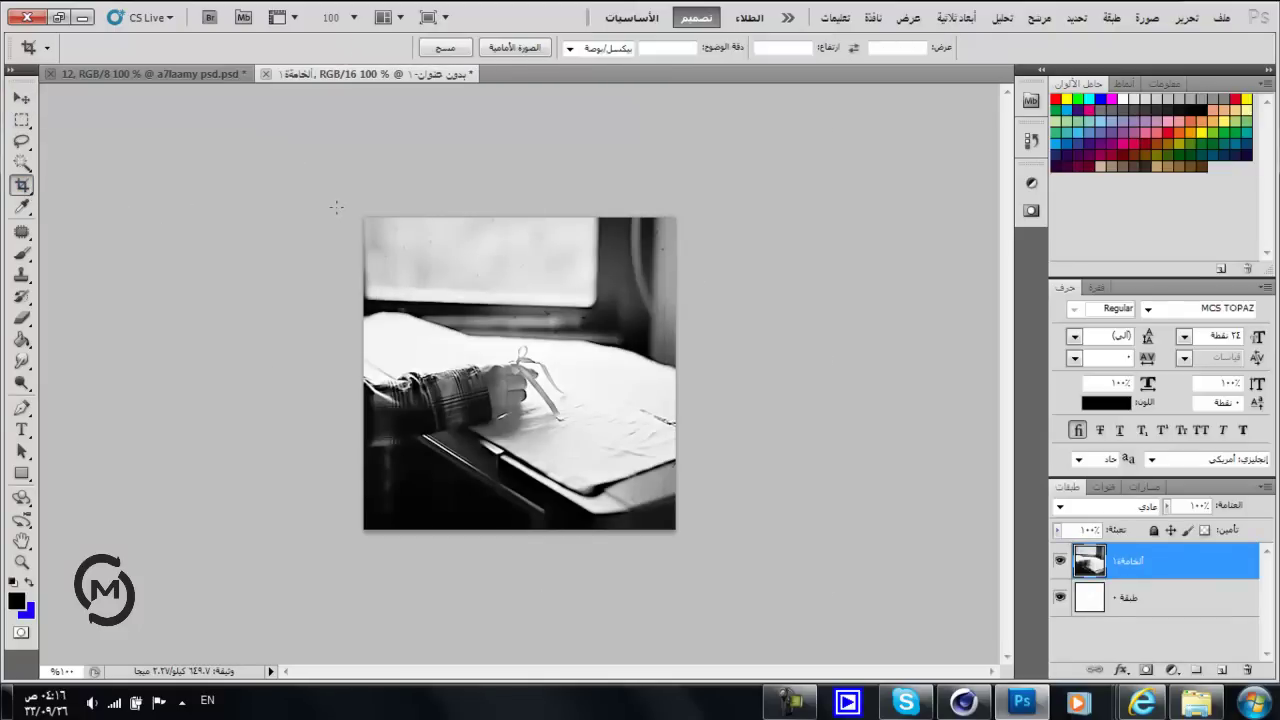
drag(430, 302, 678, 532)
key(Return)
Copy the merged photo layer into the a7laamy psd.psd document and align it to fill the canvas.
click(22, 98)
drag(369, 296, 445, 403)
click(645, 288)
drag(565, 339, 494, 341)
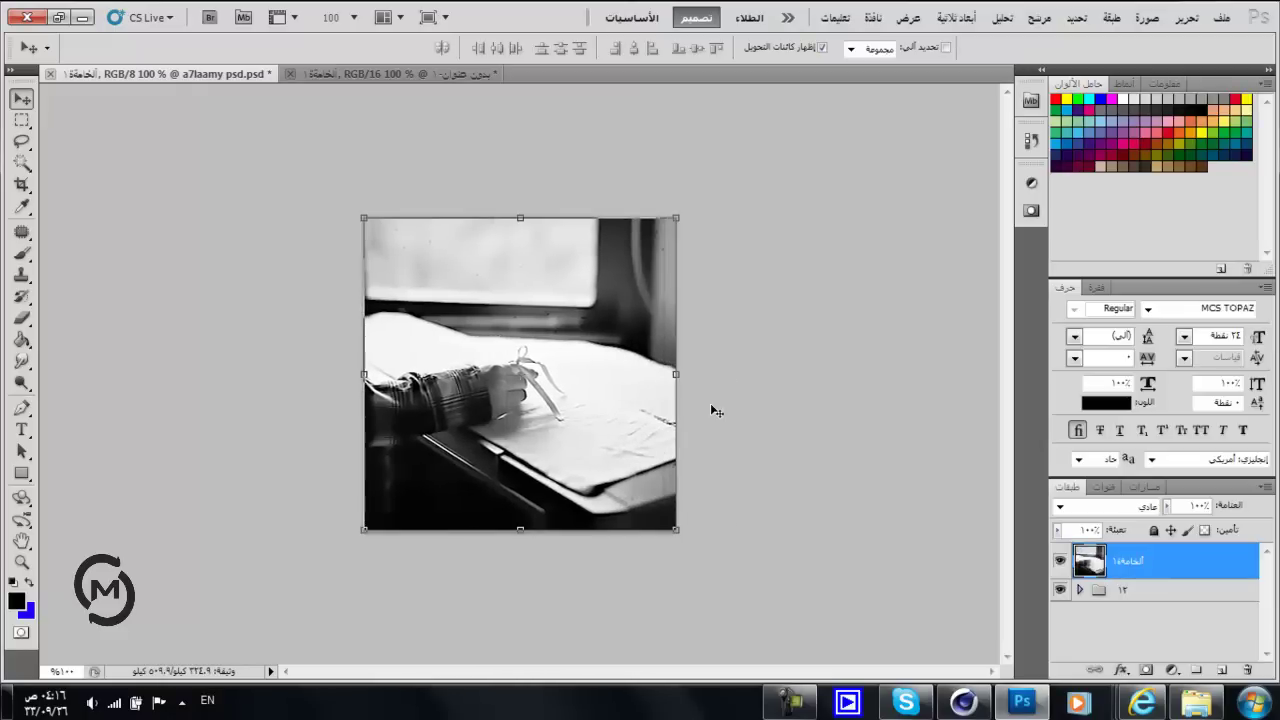
Move the photo layer below group ١٢ in the layer stack.
click(22, 121)
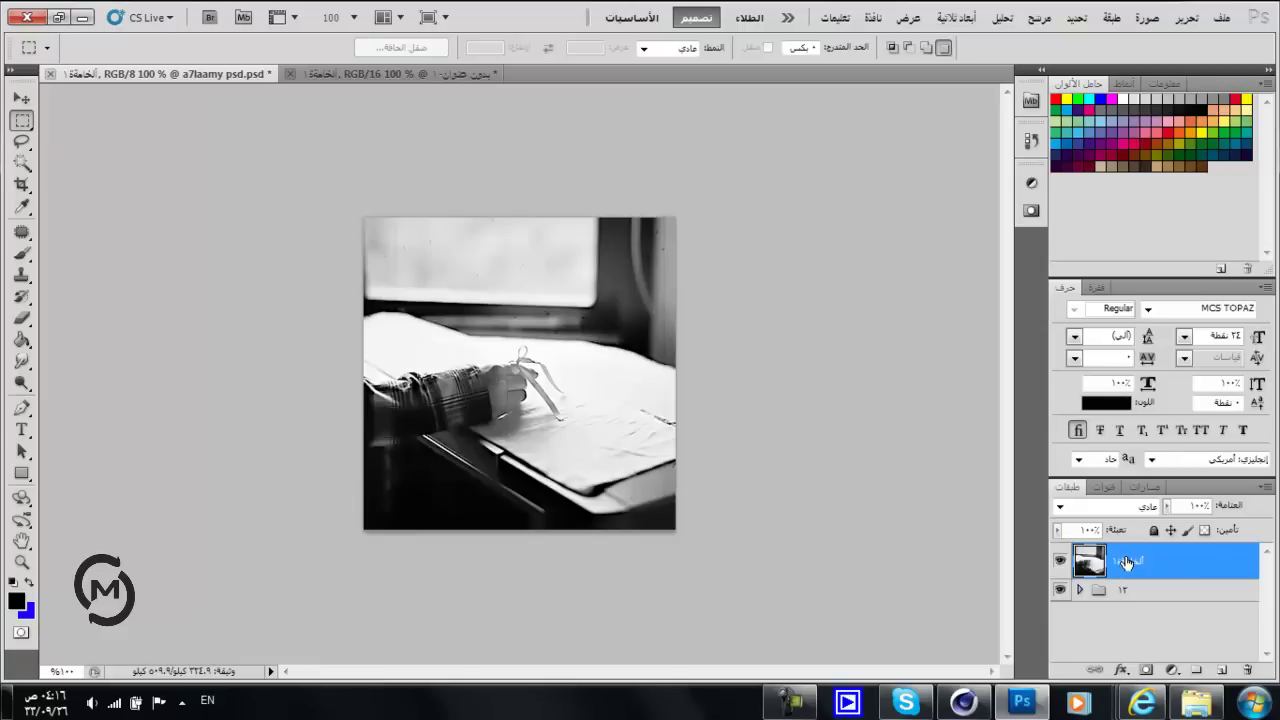
drag(1130, 565, 1128, 606)
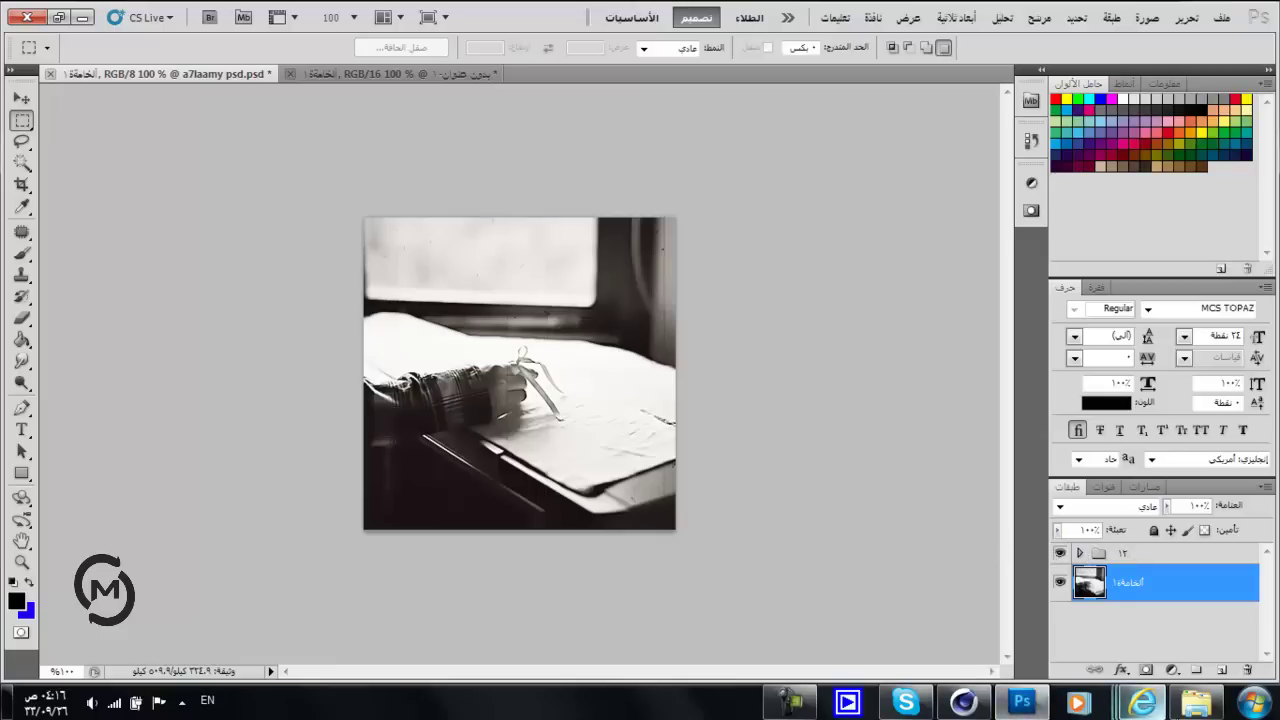
Place the الايطار frame image above the photo layer, scaled to about 111% to fill the canvas, and rasterize it.
click(1190, 705)
drag(476, 205, 836, 405)
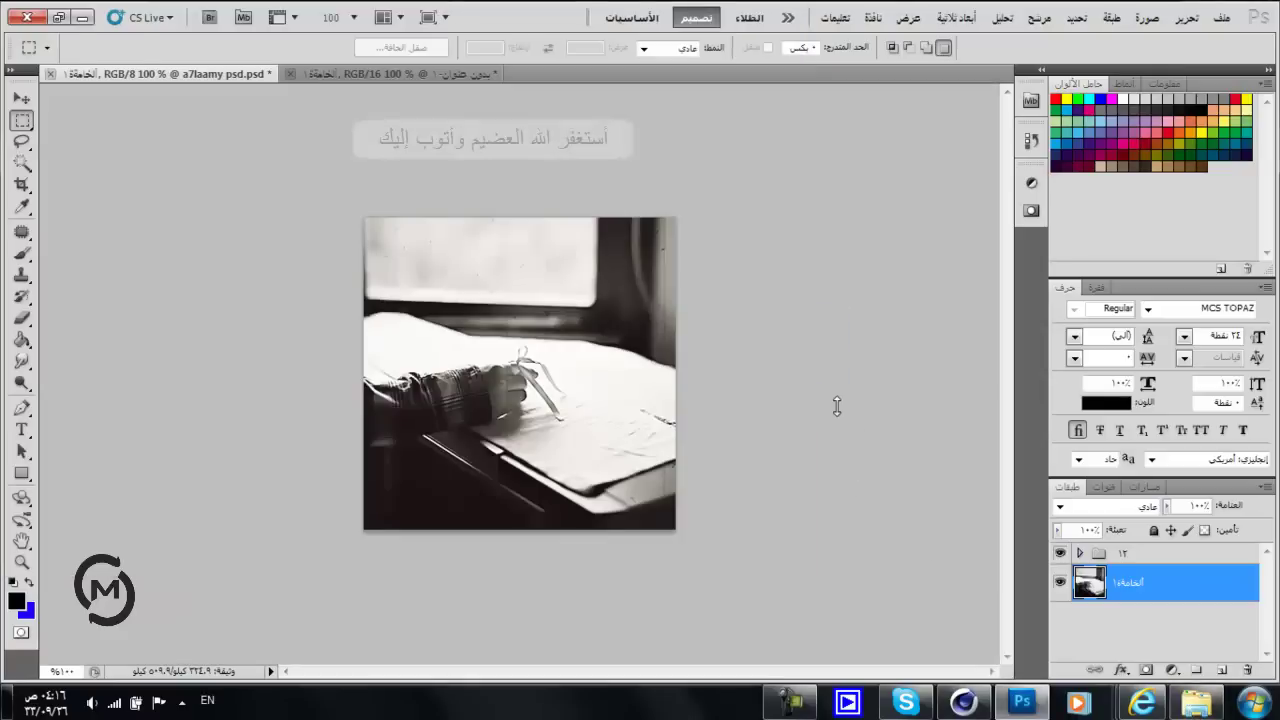
drag(655, 236, 679, 215)
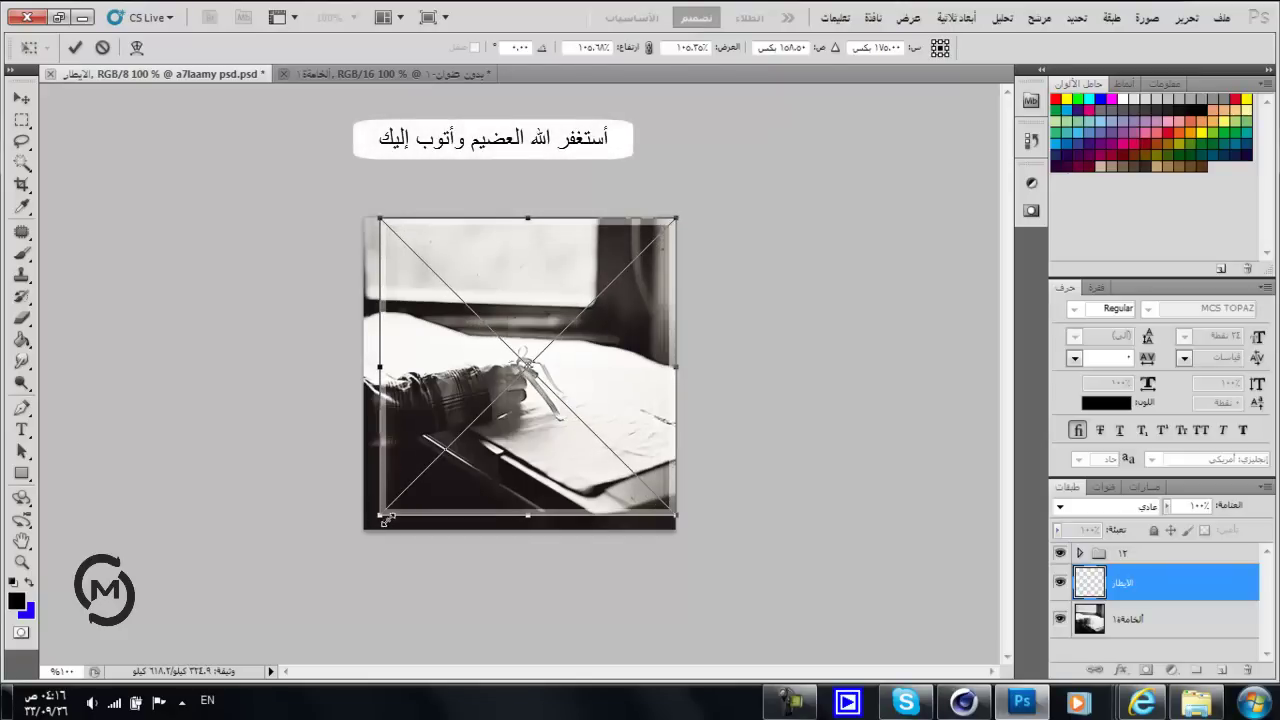
drag(377, 521, 367, 532)
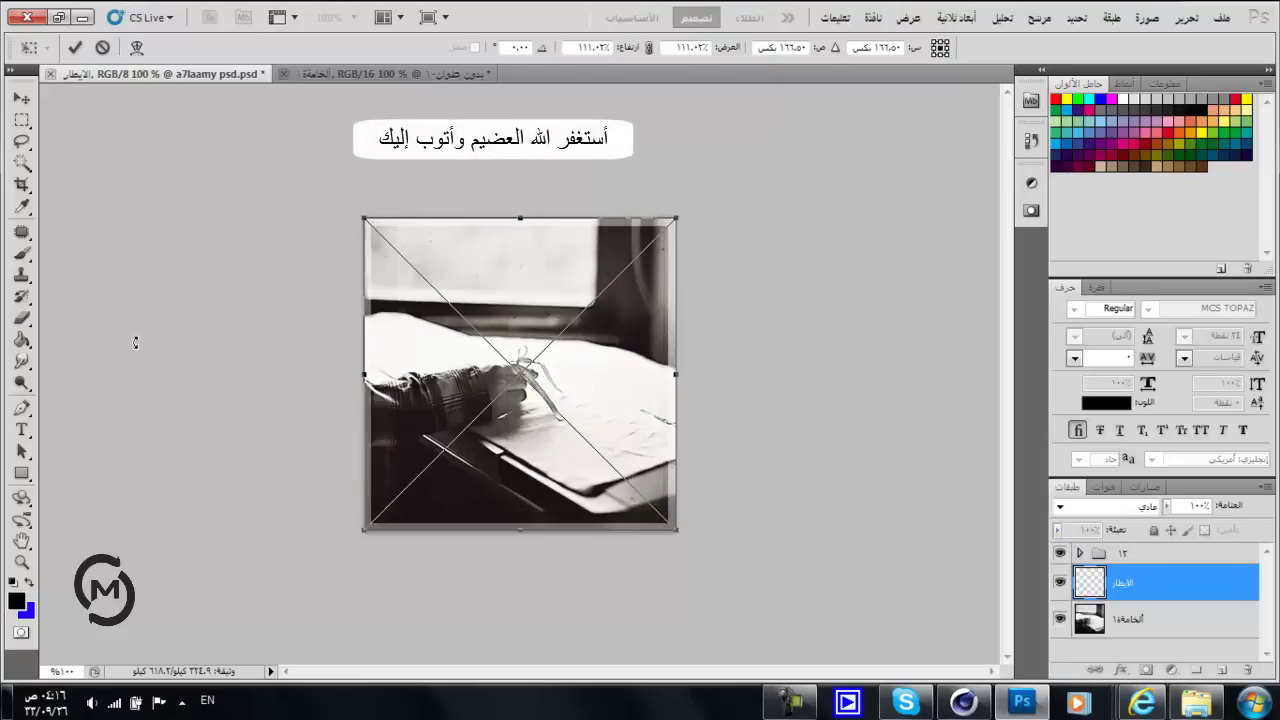
click(21, 119)
key(Return)
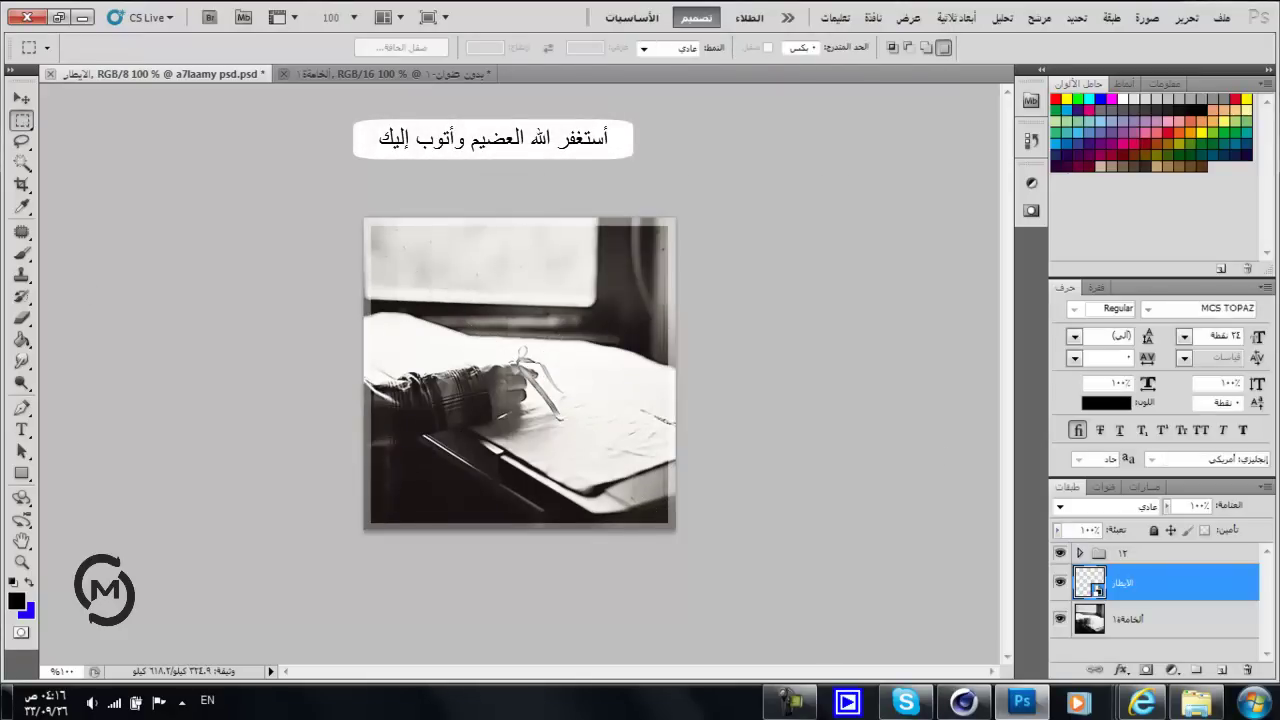
right_click(1133, 592)
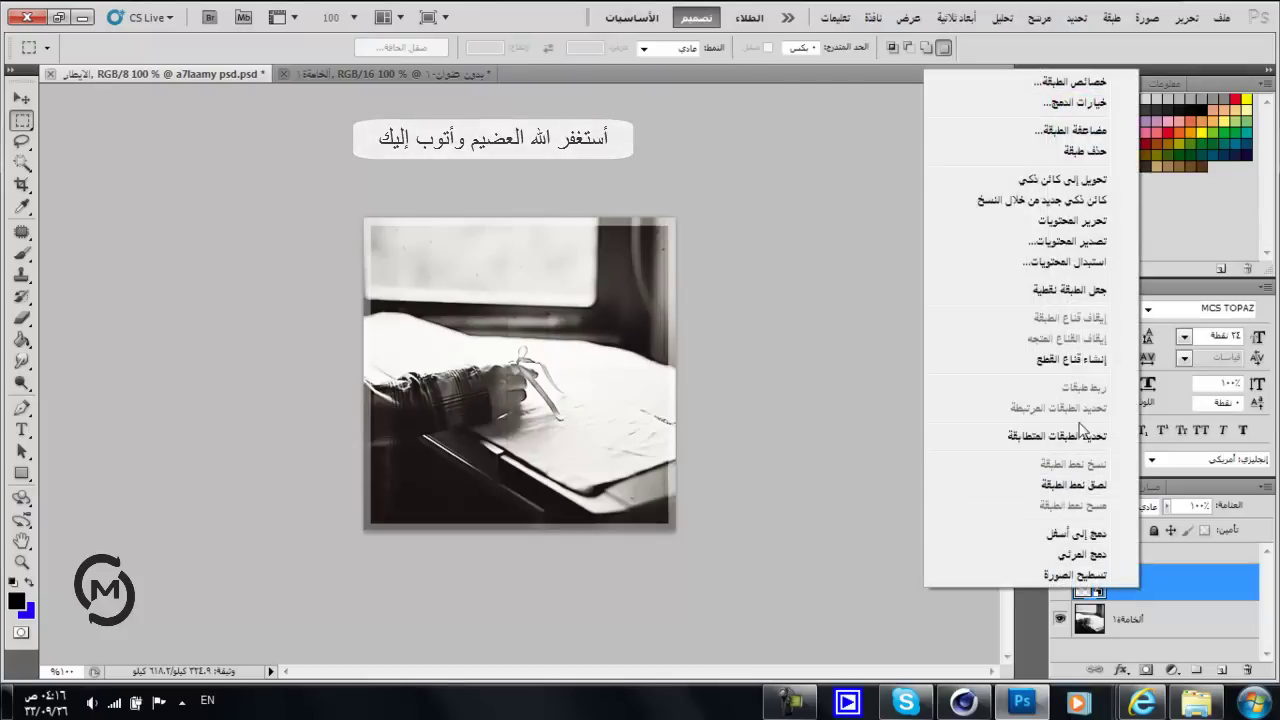
click(1078, 290)
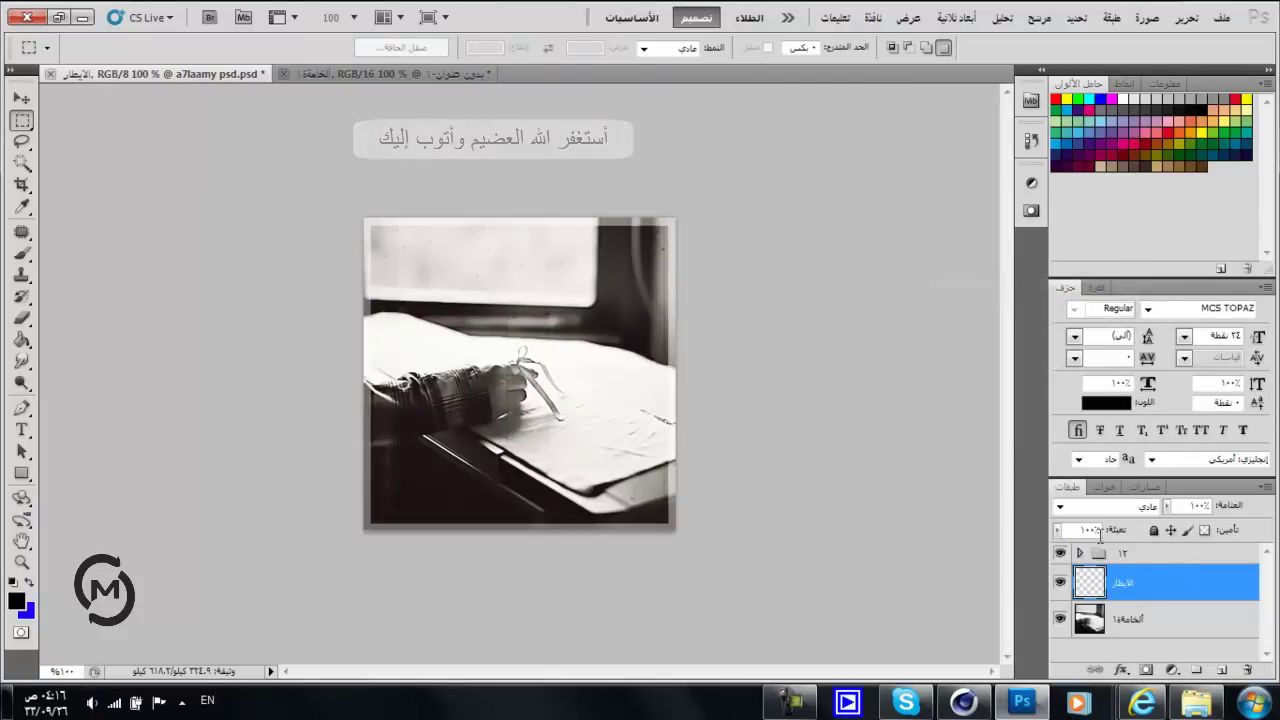
Try different blend modes, such as Overlay (تغشية), on the الايطار frame layer.
click(1059, 505)
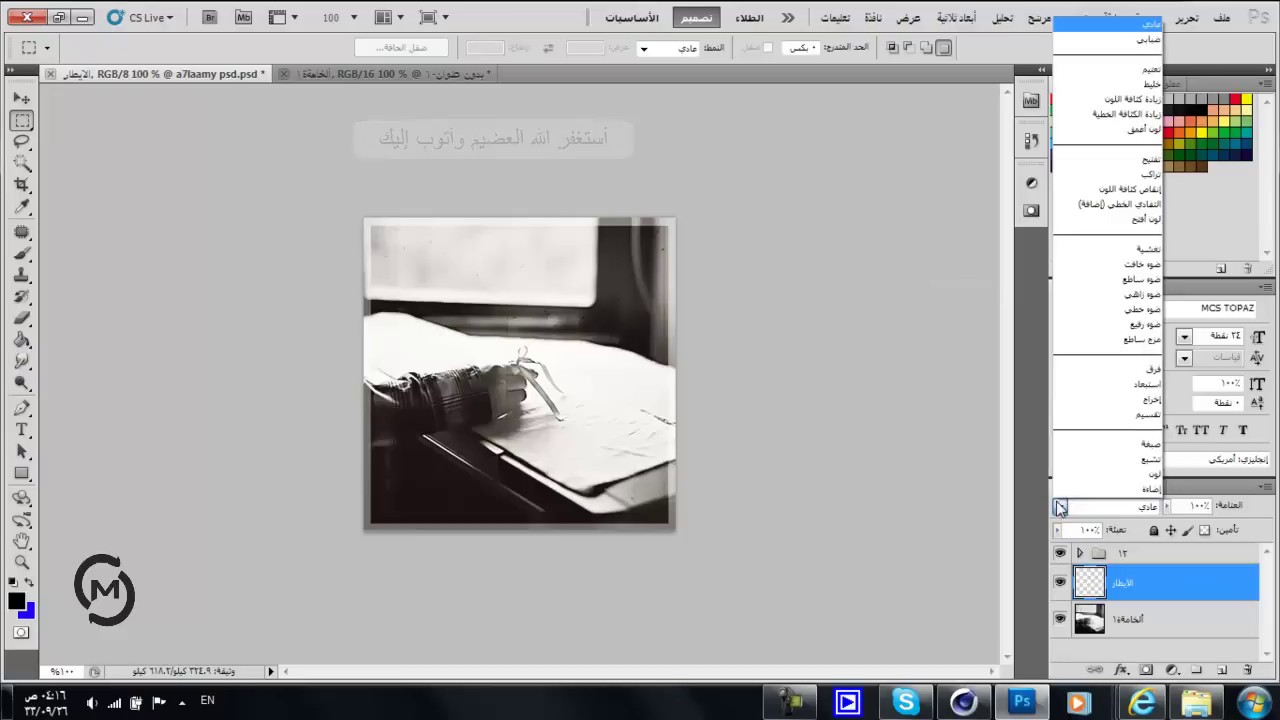
click(1106, 264)
key(Up)
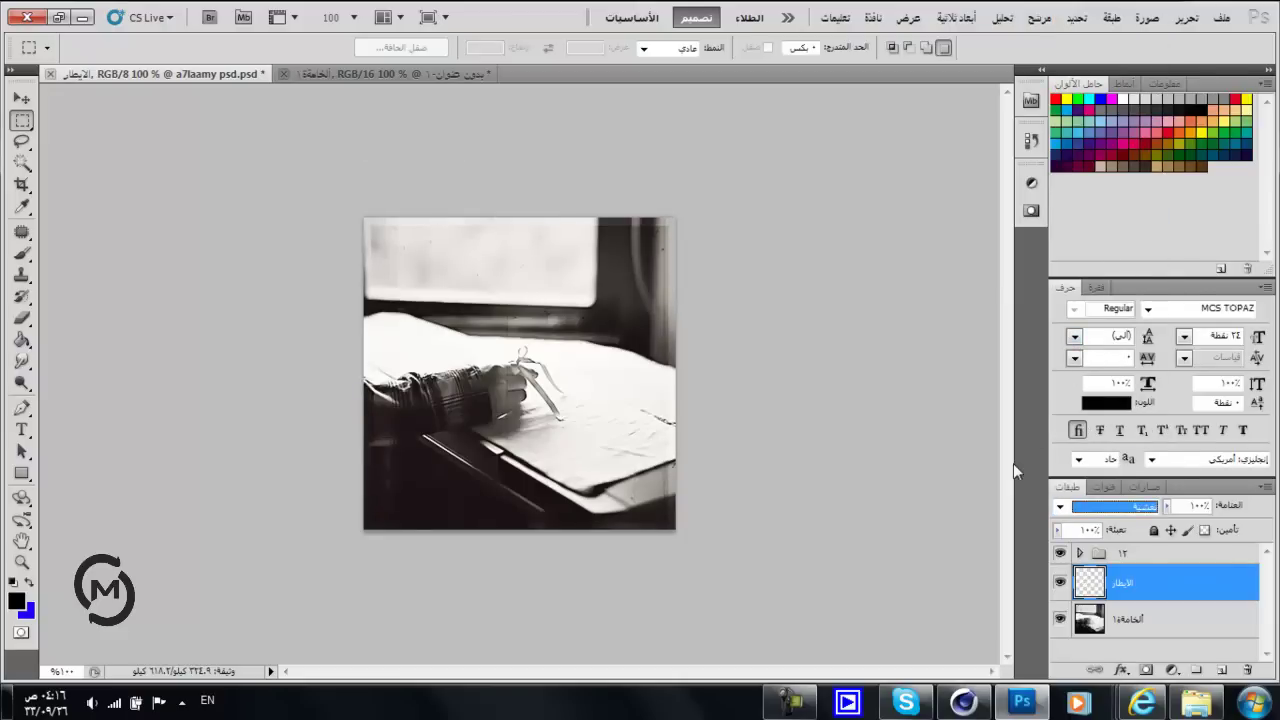
key(Down)
key(Up)
key(Down)
key(Up)
key(Down)
key(Up)
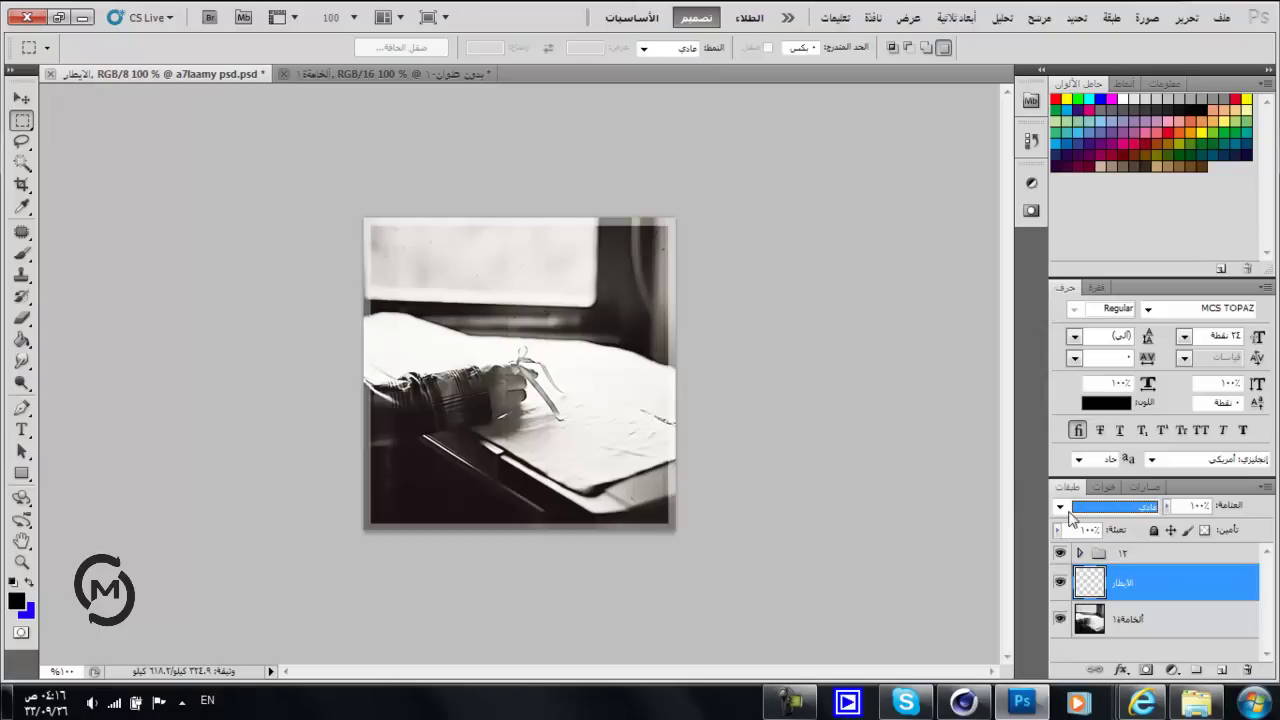
click(1135, 653)
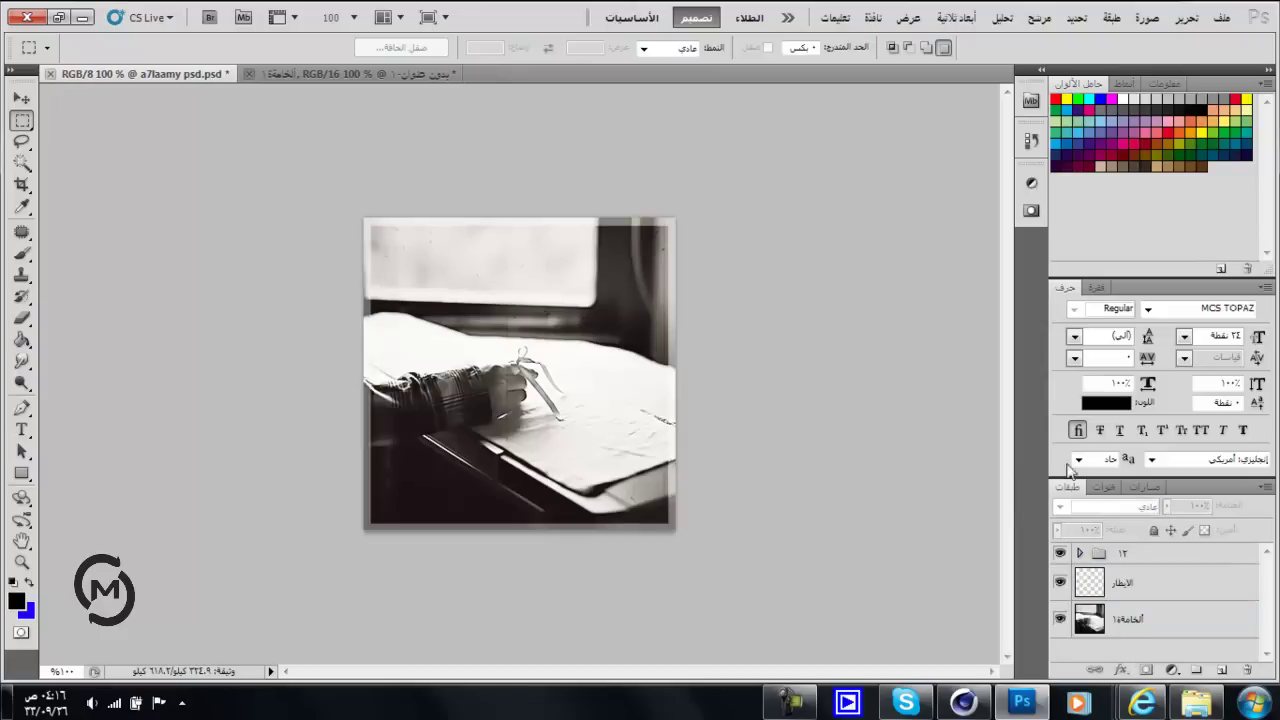
Add a Pattern Overlay effect to the الايطار frame layer and bring up its available patterns.
click(1128, 586)
click(1121, 669)
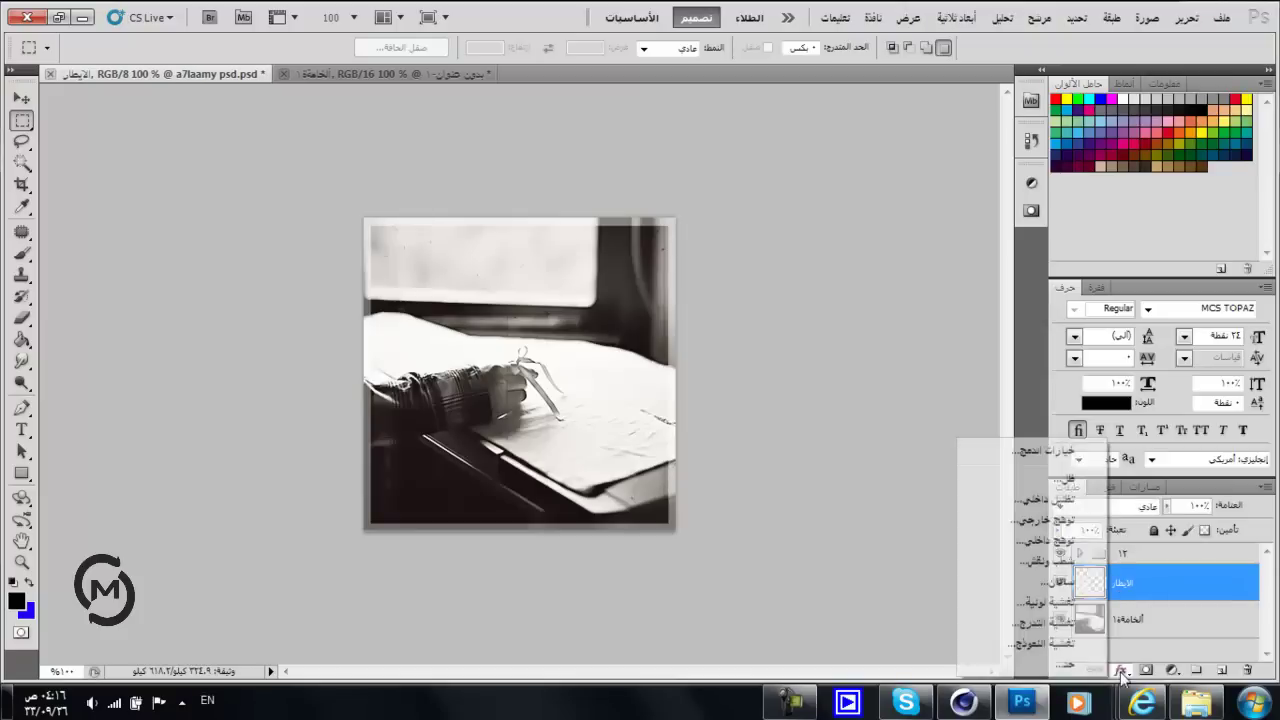
click(1044, 649)
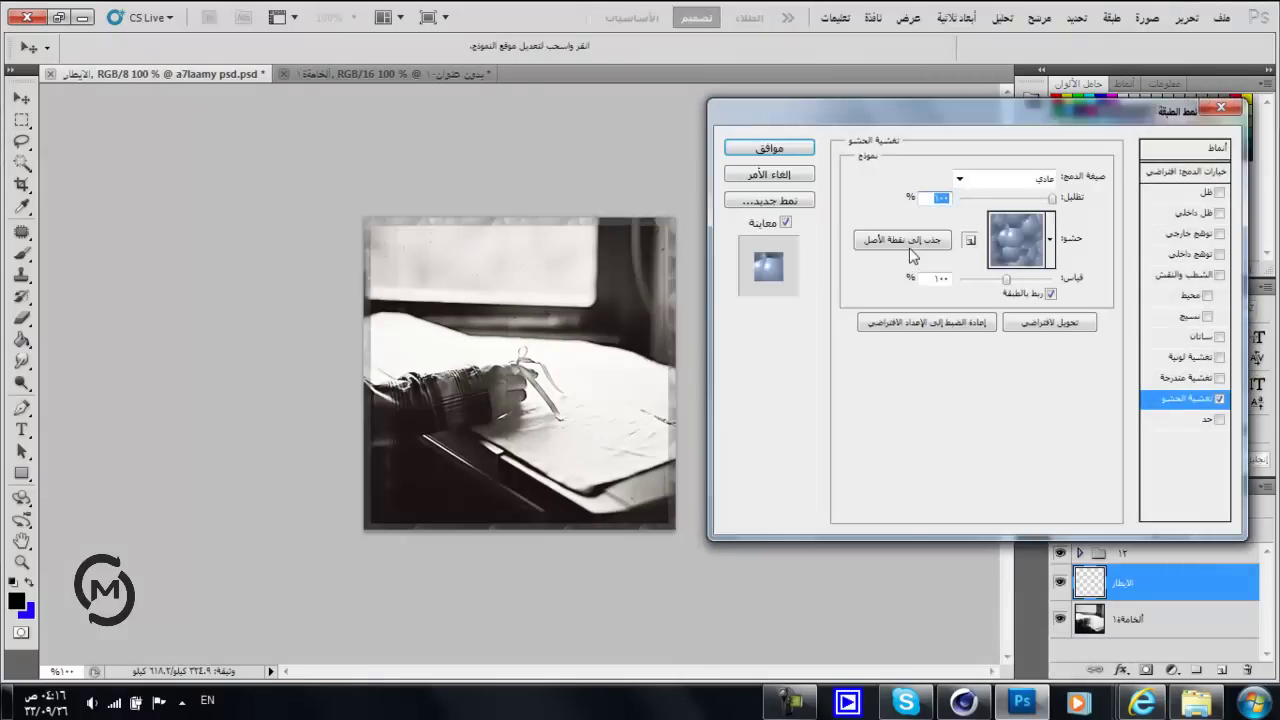
click(1048, 258)
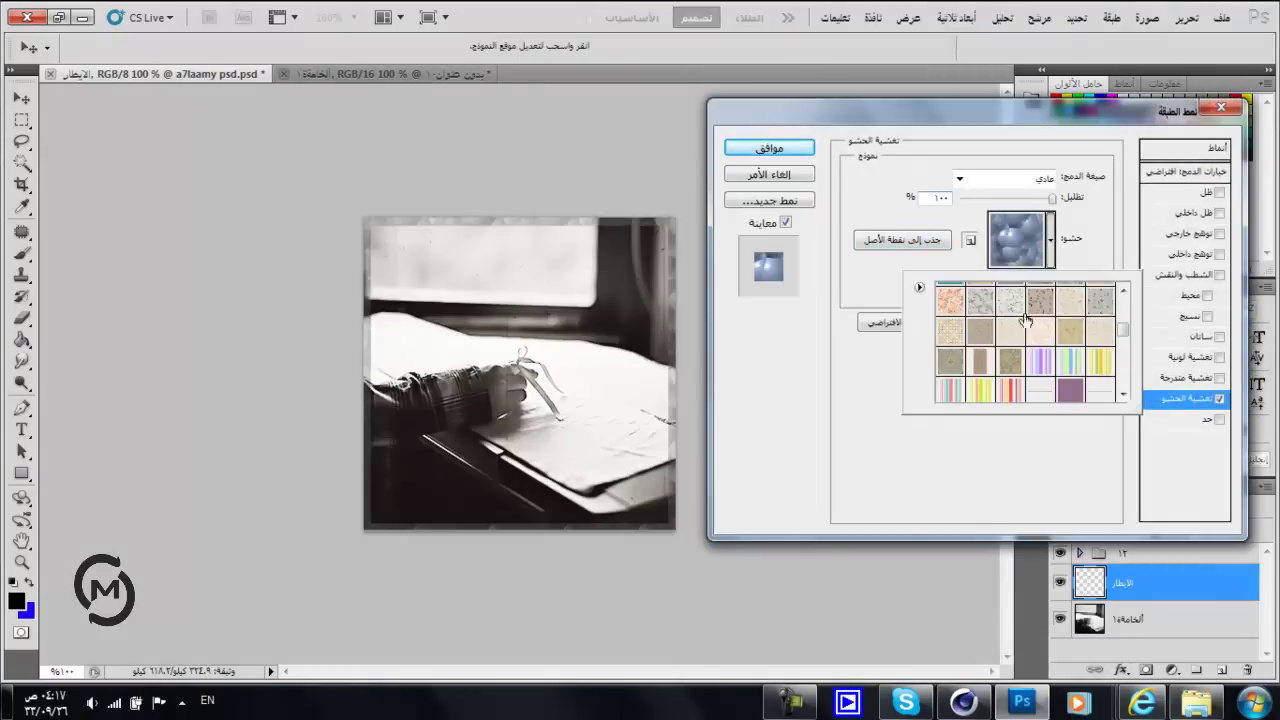
Try several beige, floral and striped patterns for the frame's Pattern Overlay.
click(1040, 302)
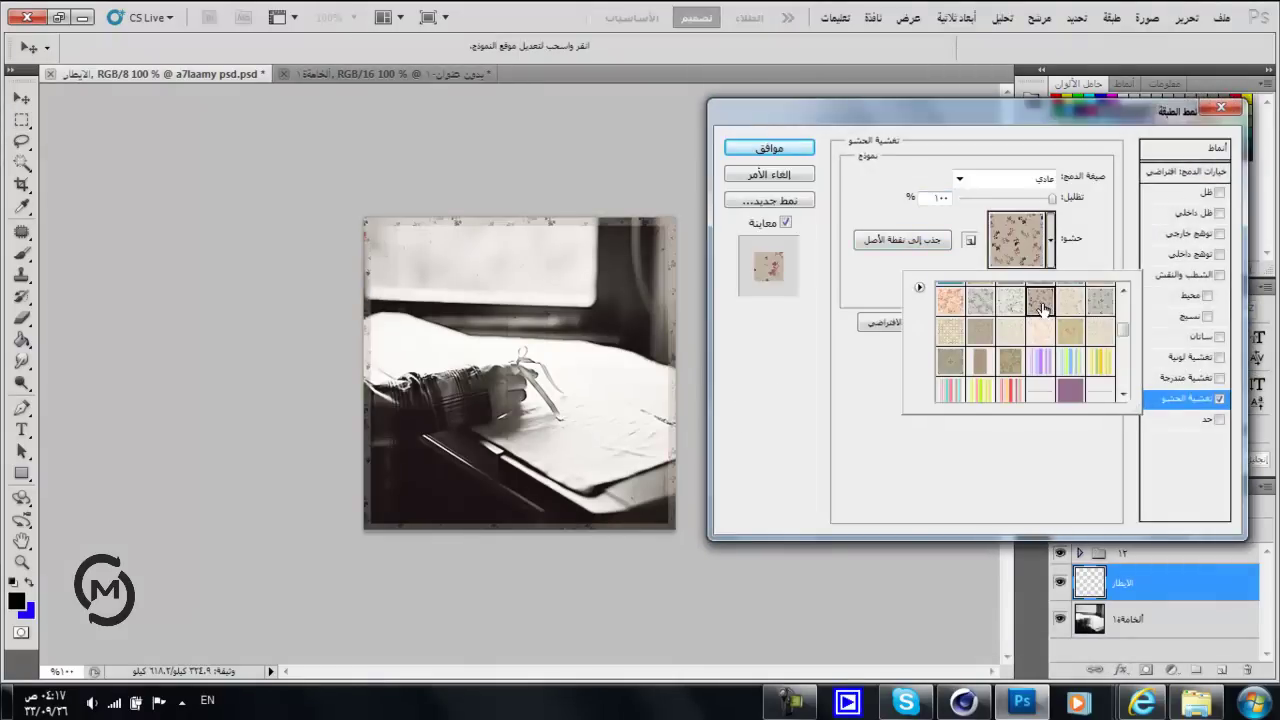
click(1070, 304)
click(1095, 305)
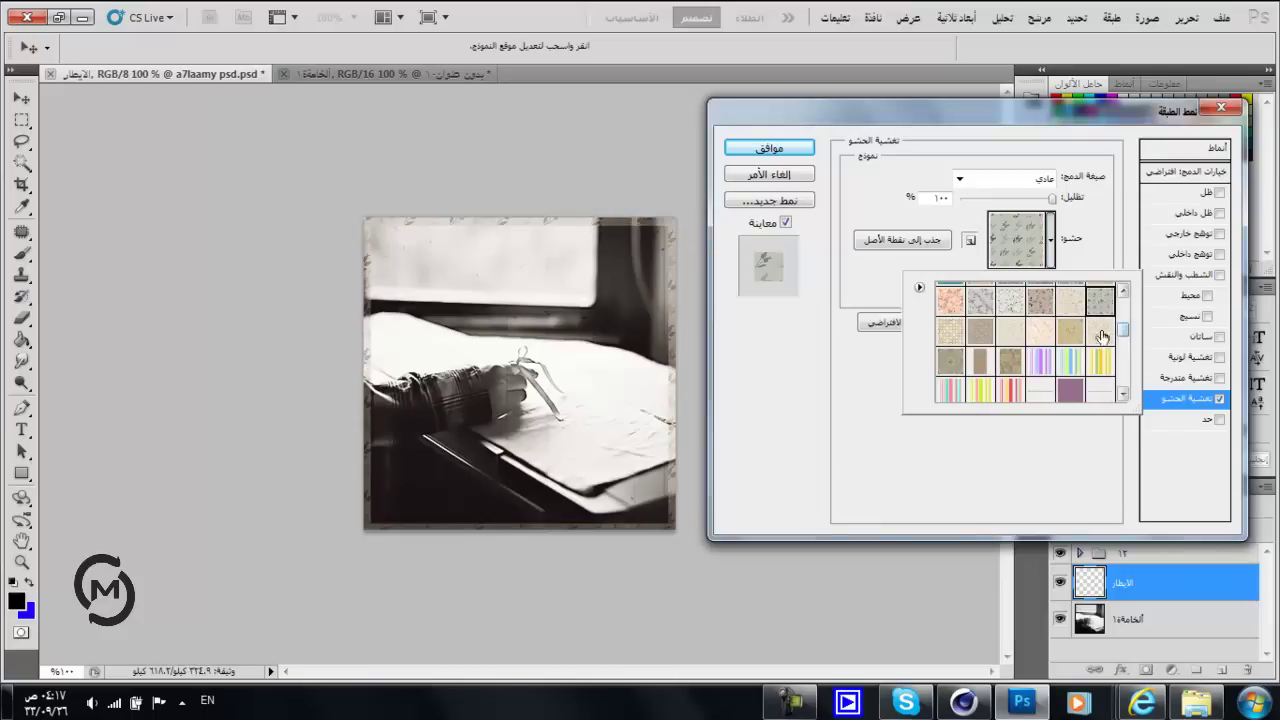
click(1097, 343)
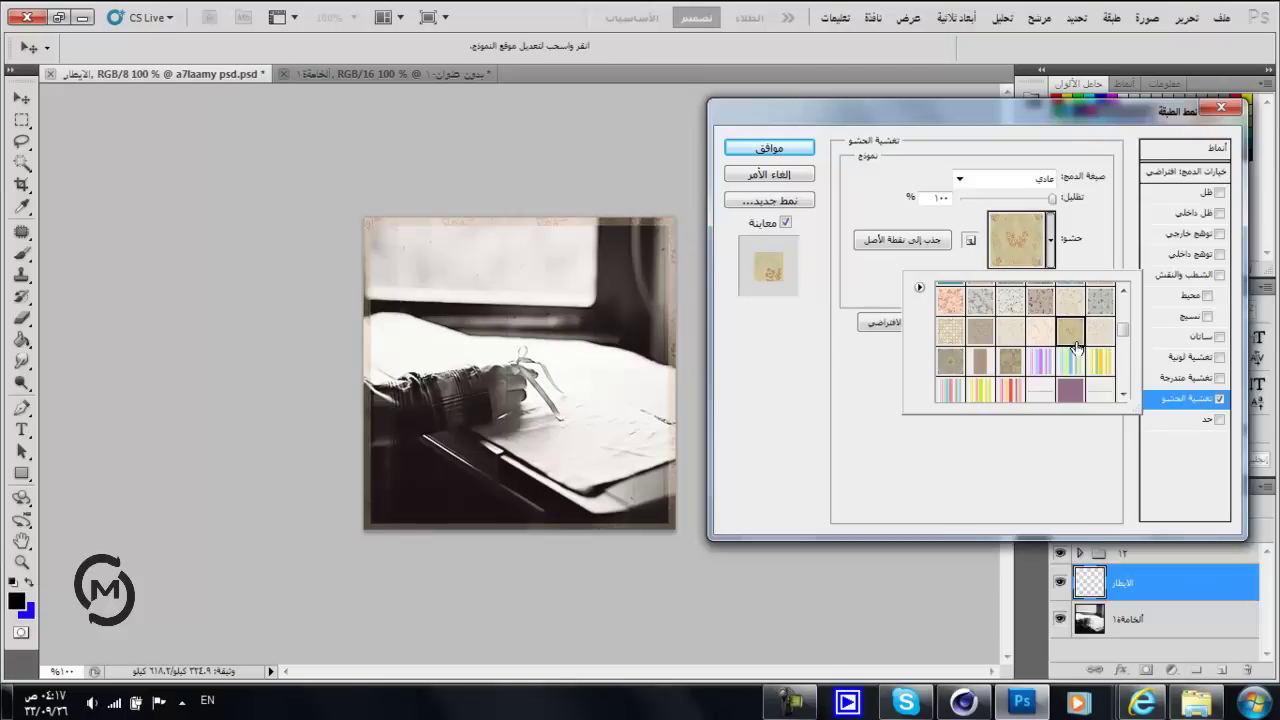
click(1040, 338)
click(1011, 335)
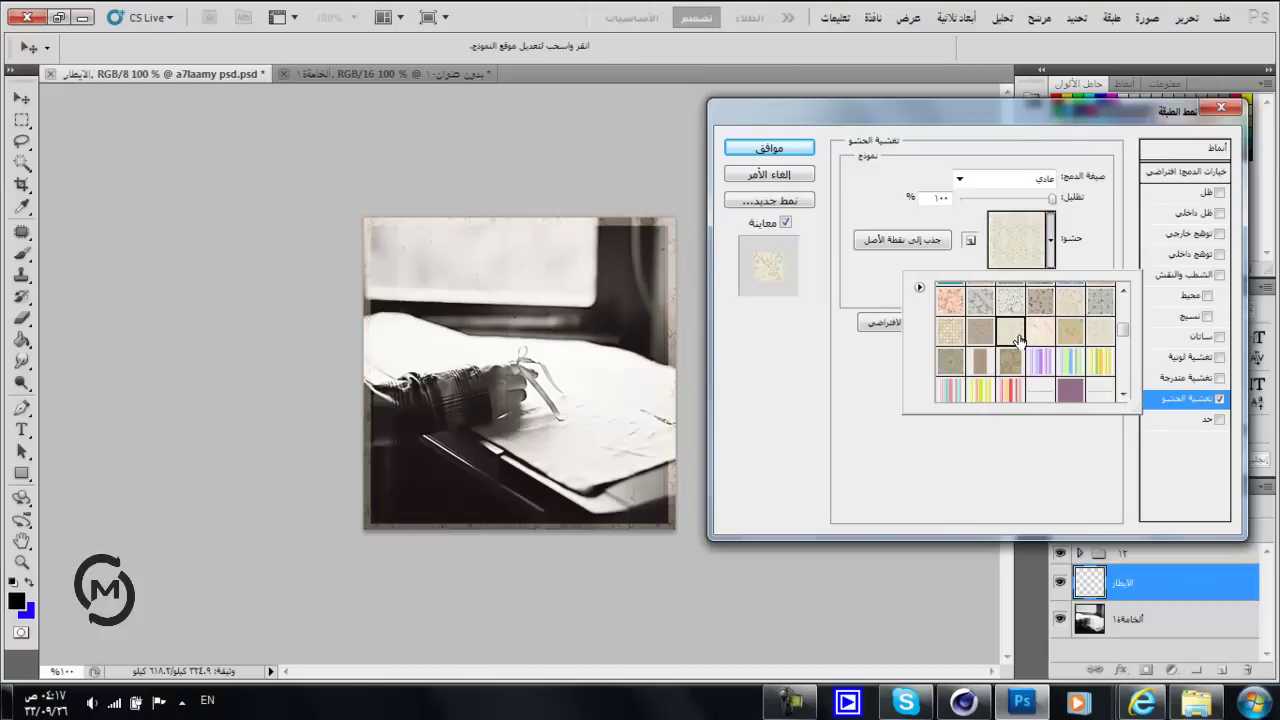
drag(1121, 330, 1122, 346)
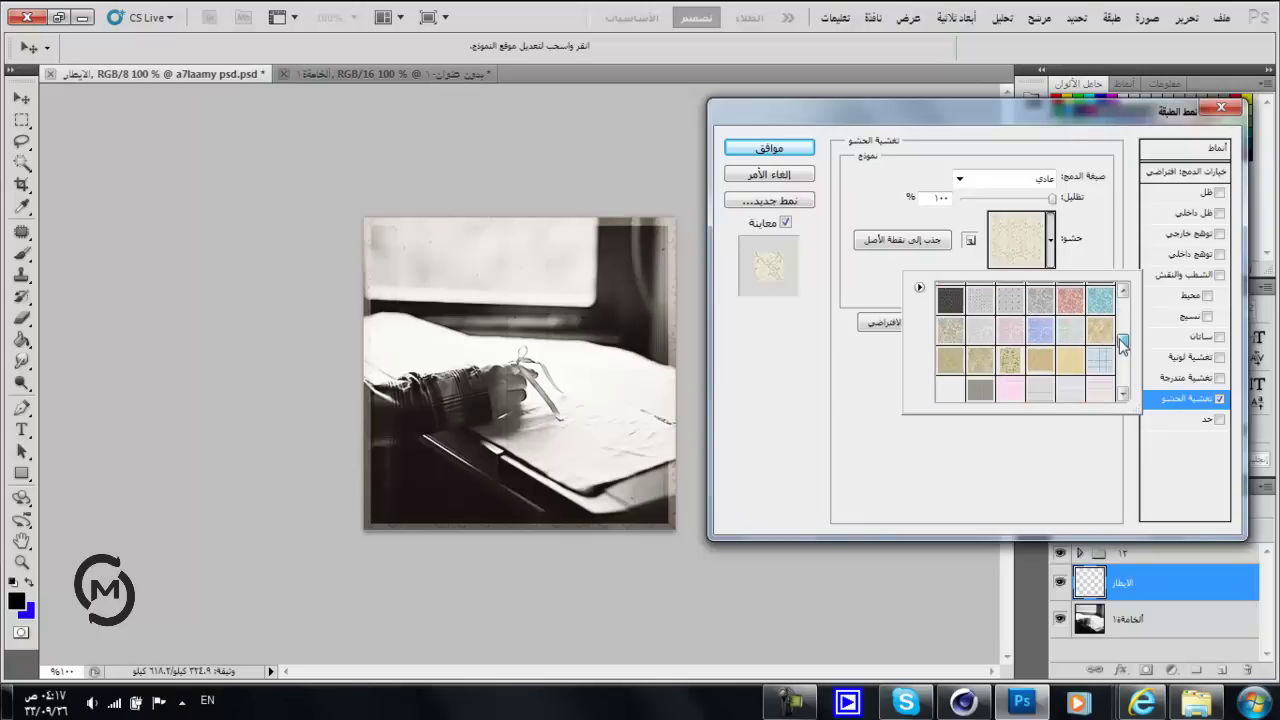
click(948, 335)
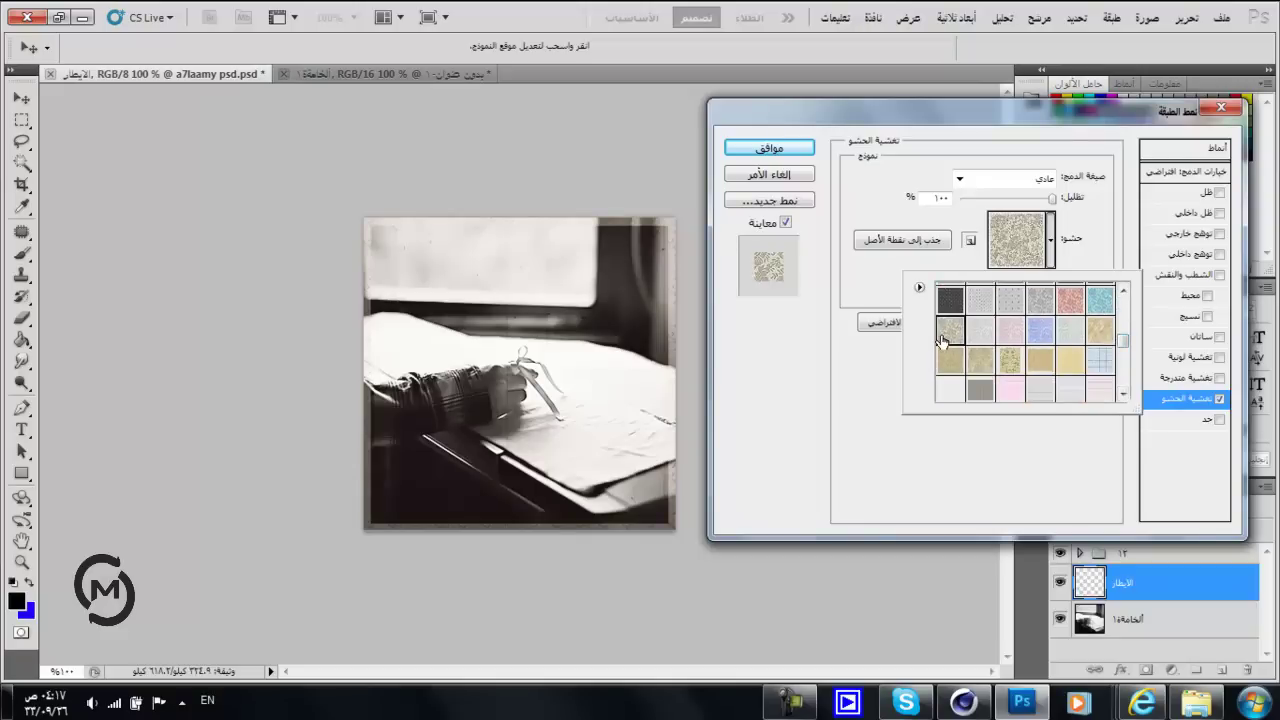
click(978, 397)
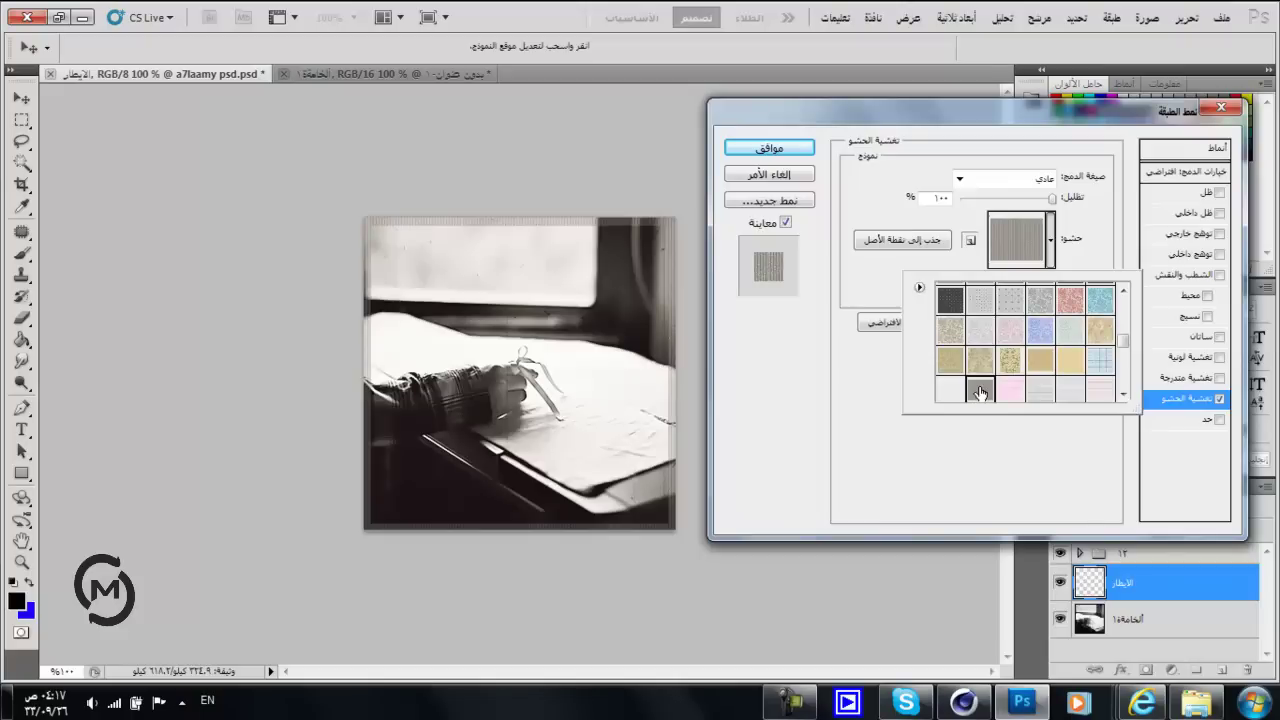
Apply the light grey mottled pattern as the frame's Pattern Overlay and collapse the layer's effects list.
drag(1124, 342, 1125, 372)
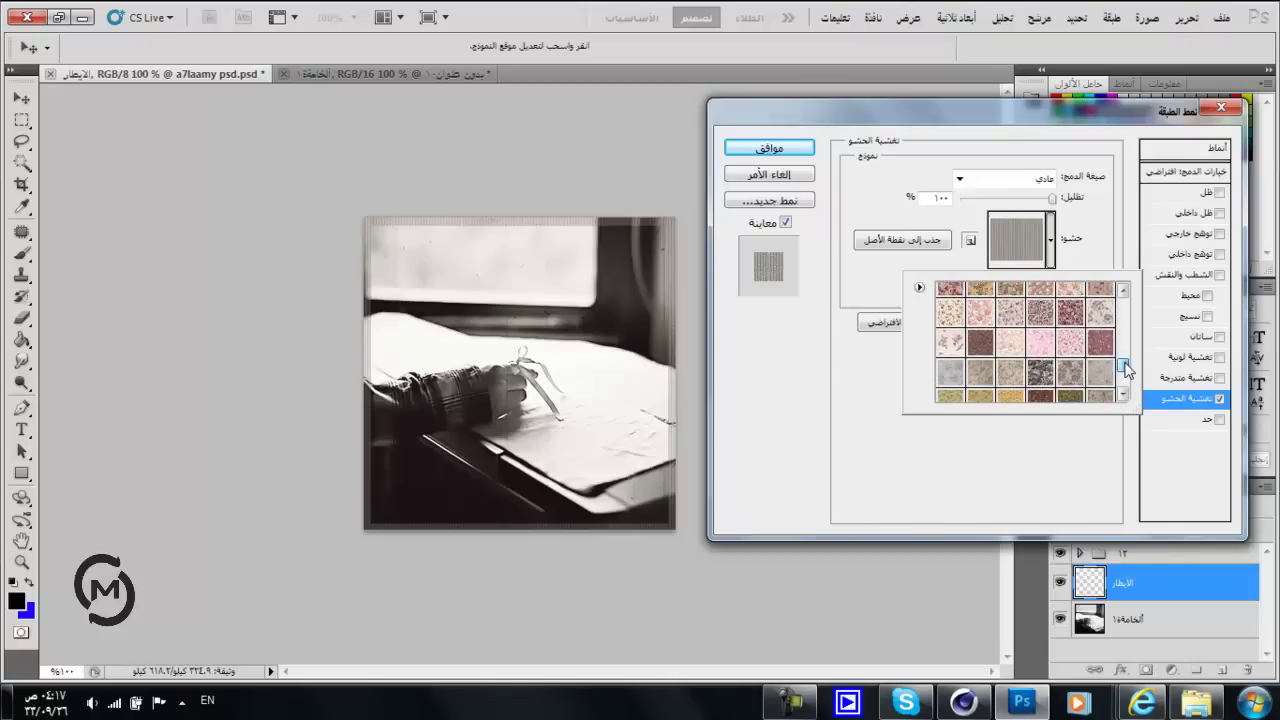
click(948, 385)
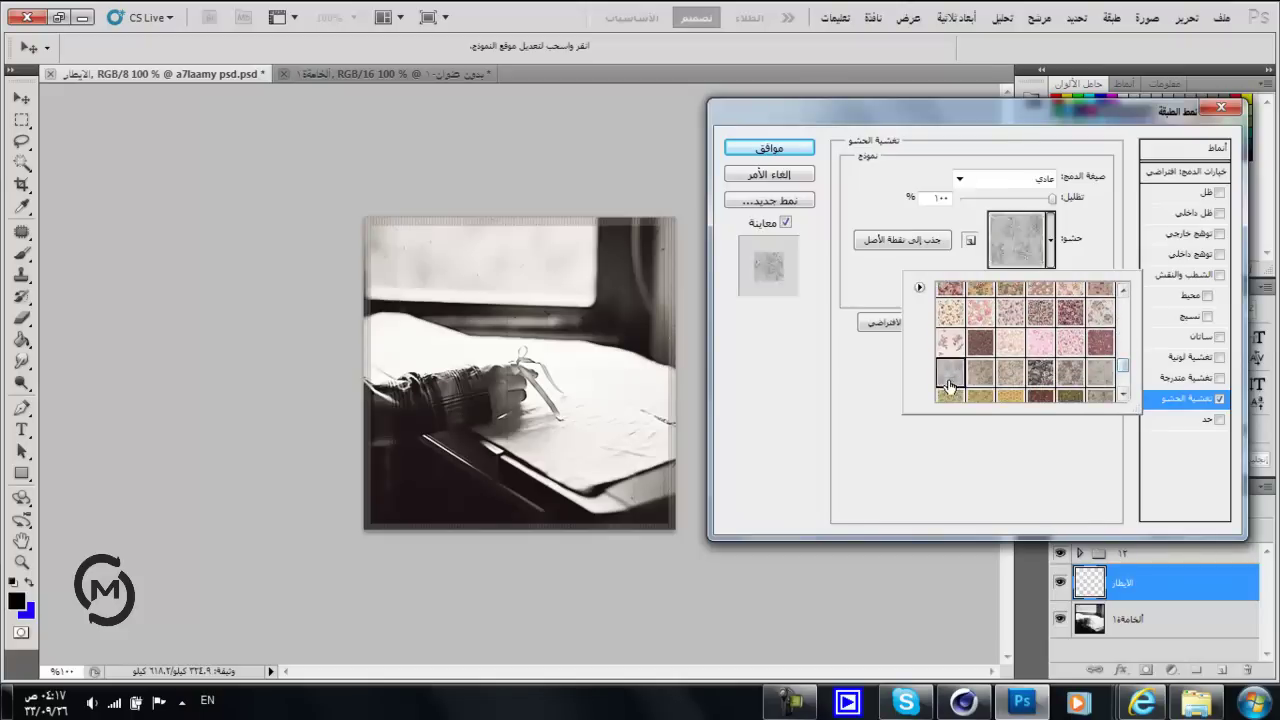
click(895, 417)
click(752, 150)
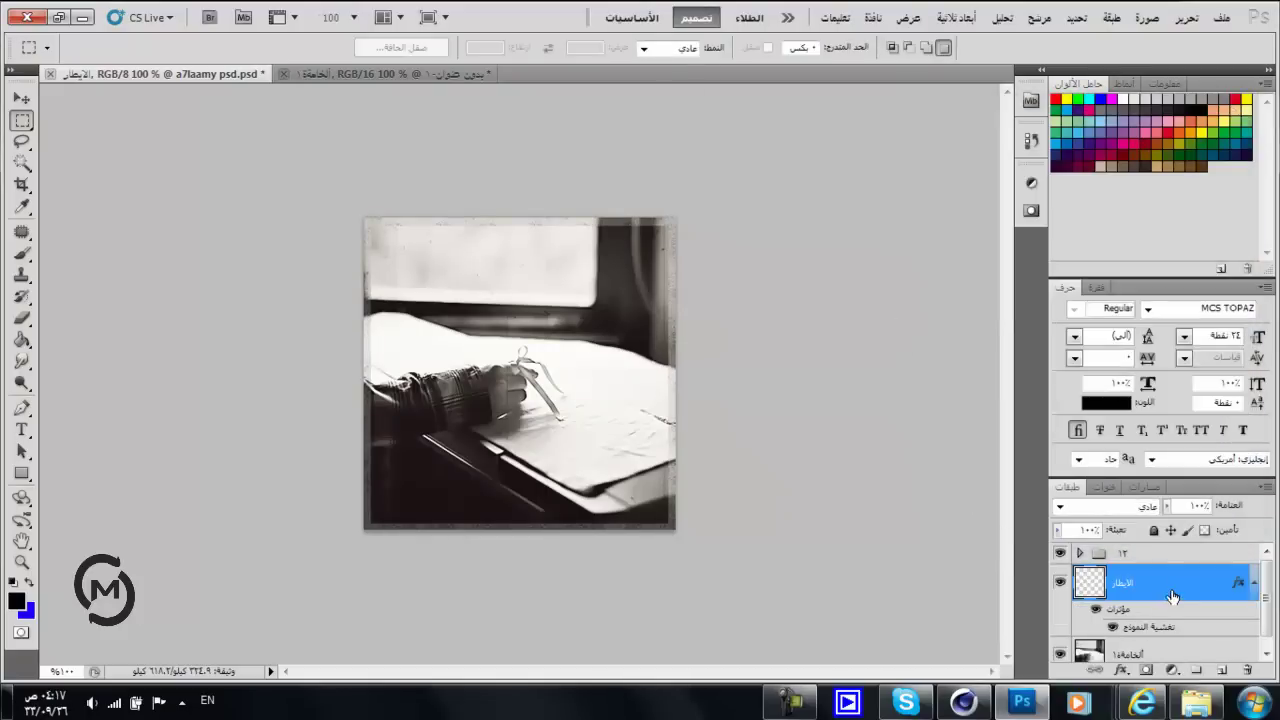
click(1253, 583)
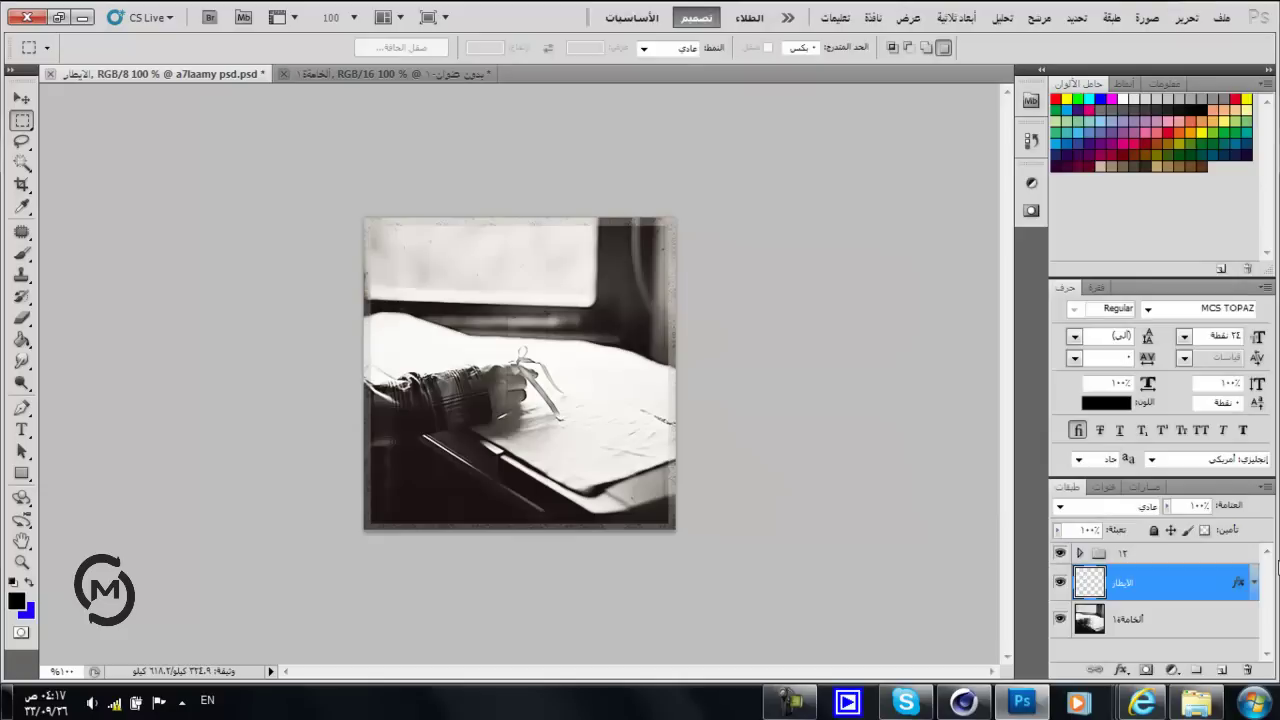
Above group ١٢, add a text box across the upper part of the photo reading "كلن لعن حظه لا خاب مره" and "وش حيلة اللي عاش".
click(1210, 554)
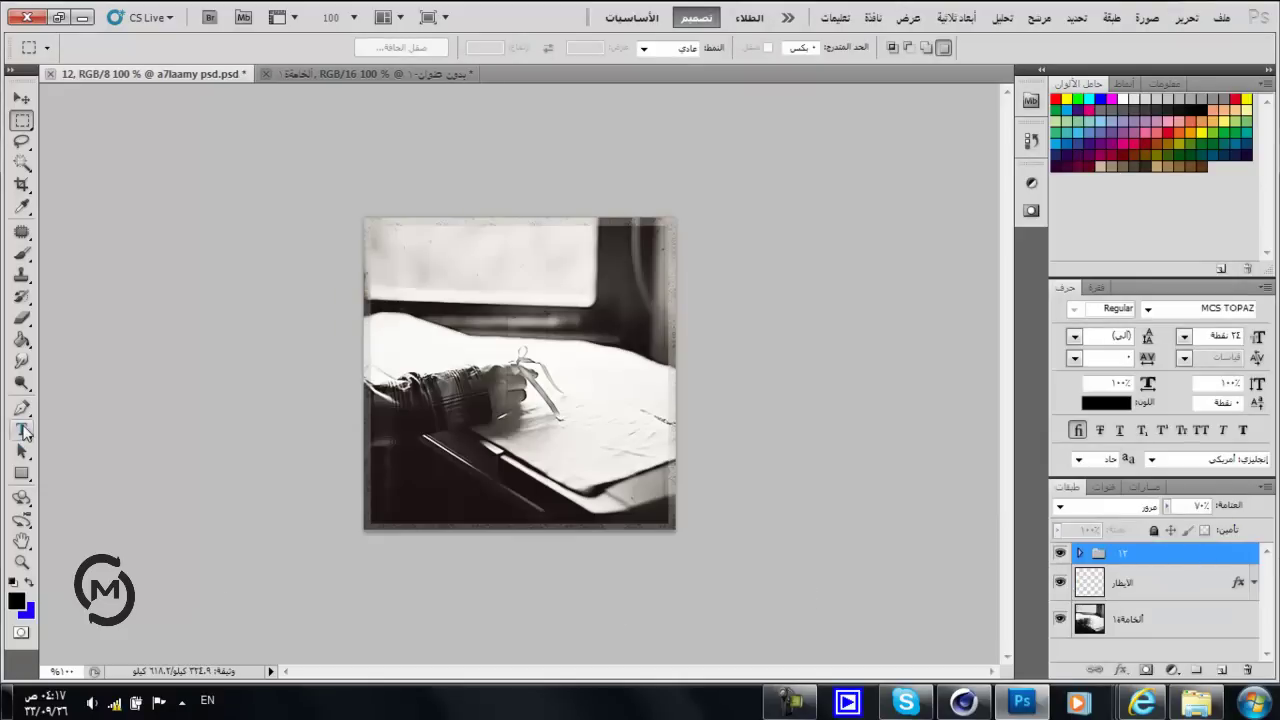
click(22, 430)
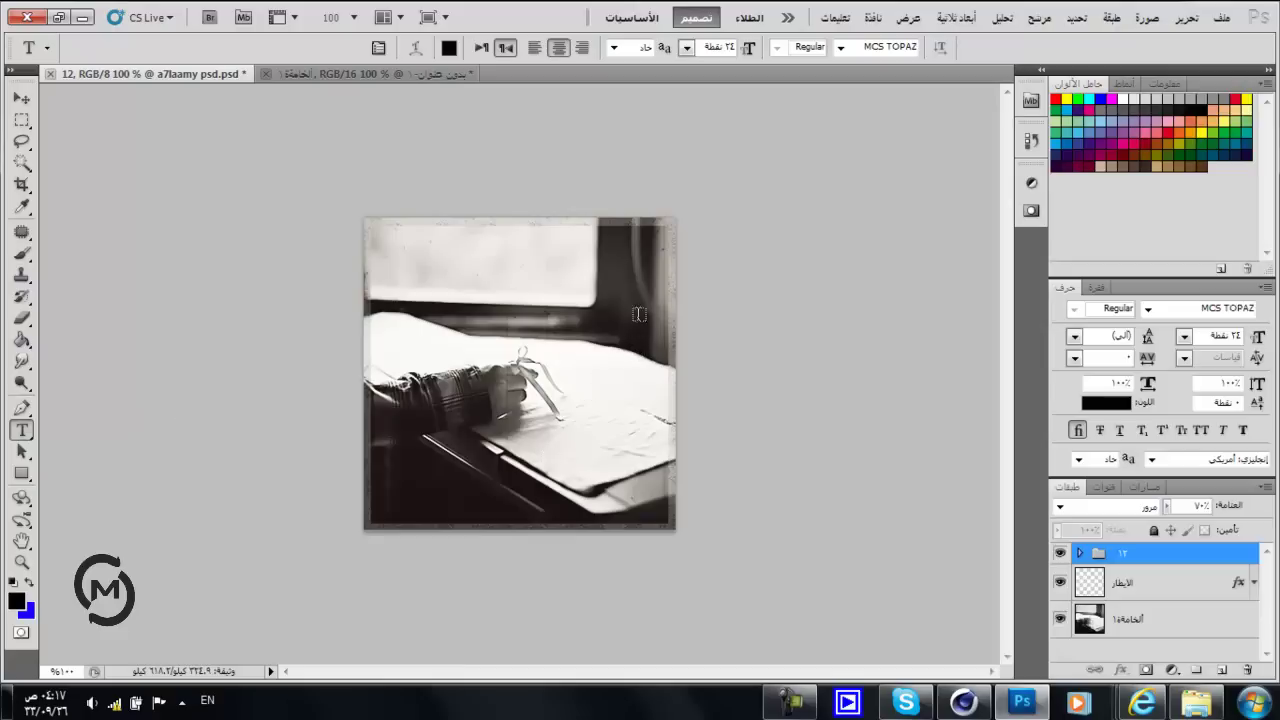
drag(633, 255, 415, 354)
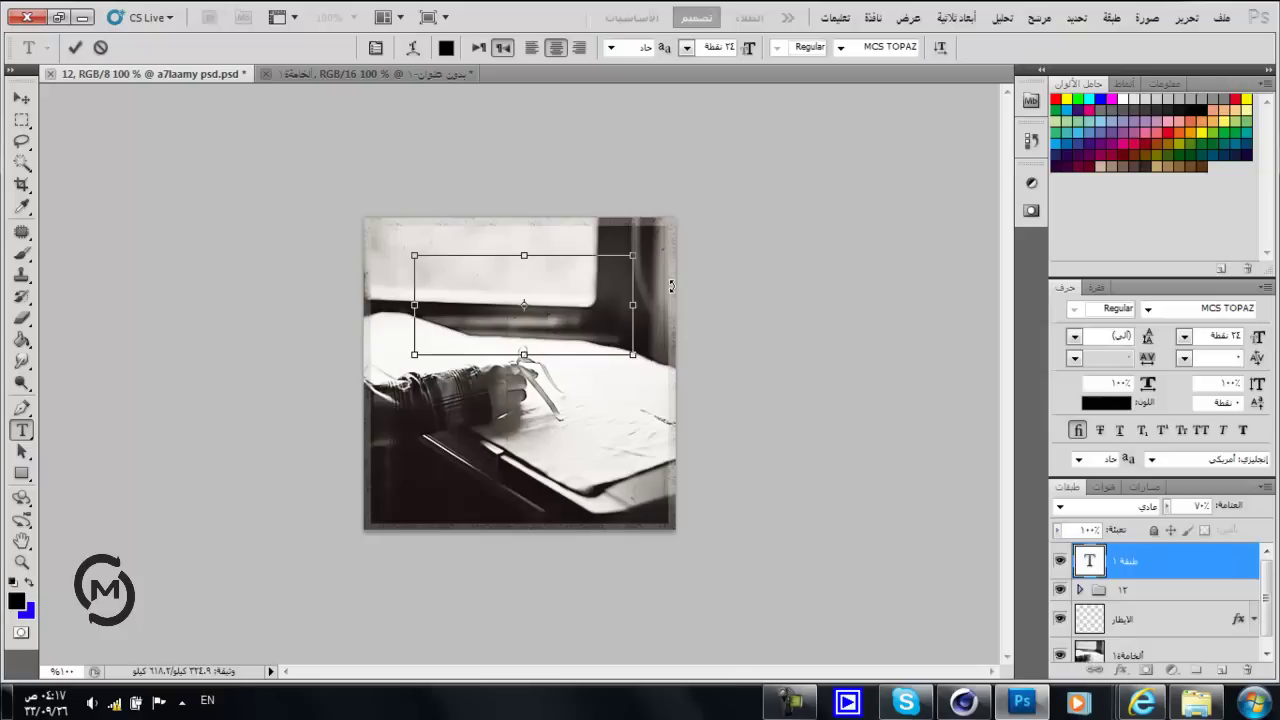
text(كلن لعن حظه لا خاب مرة ونن حياة اللي عاش)
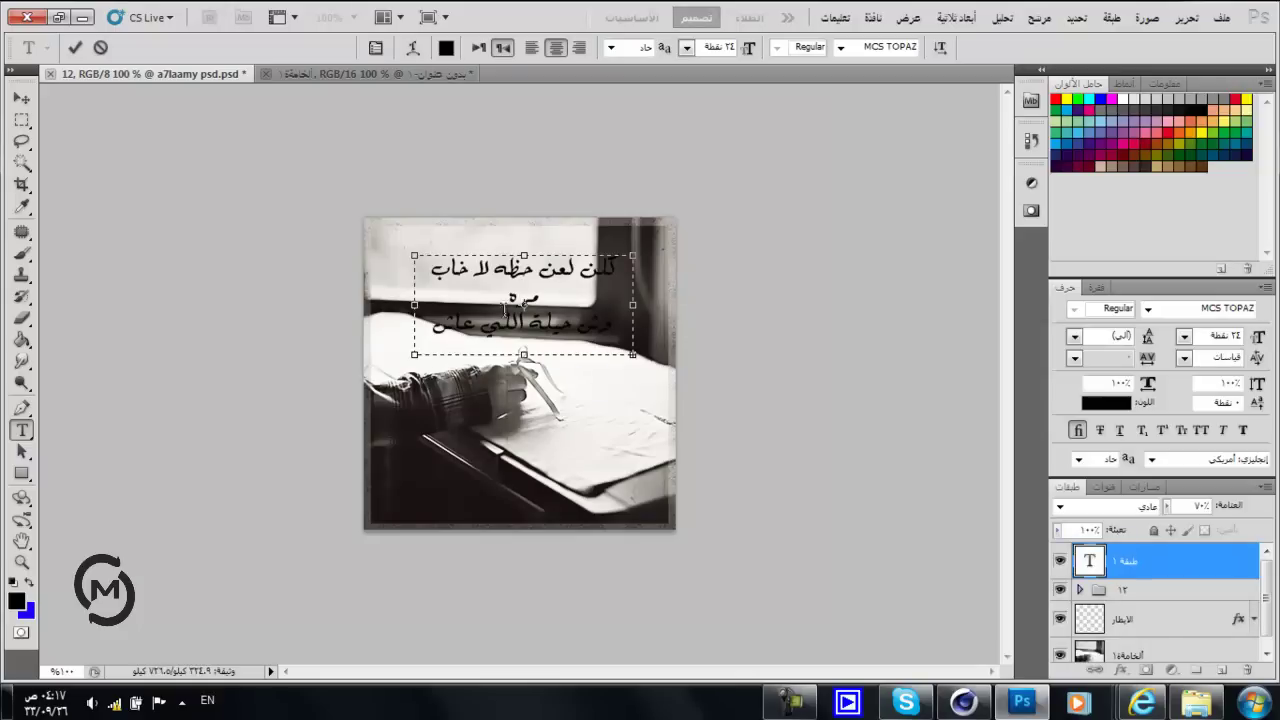
Delete the second line "وش حيلة اللي عاش" and resize the text box so the first line fits on one row.
drag(416, 357, 397, 407)
drag(458, 326, 604, 296)
key(BackSpace)
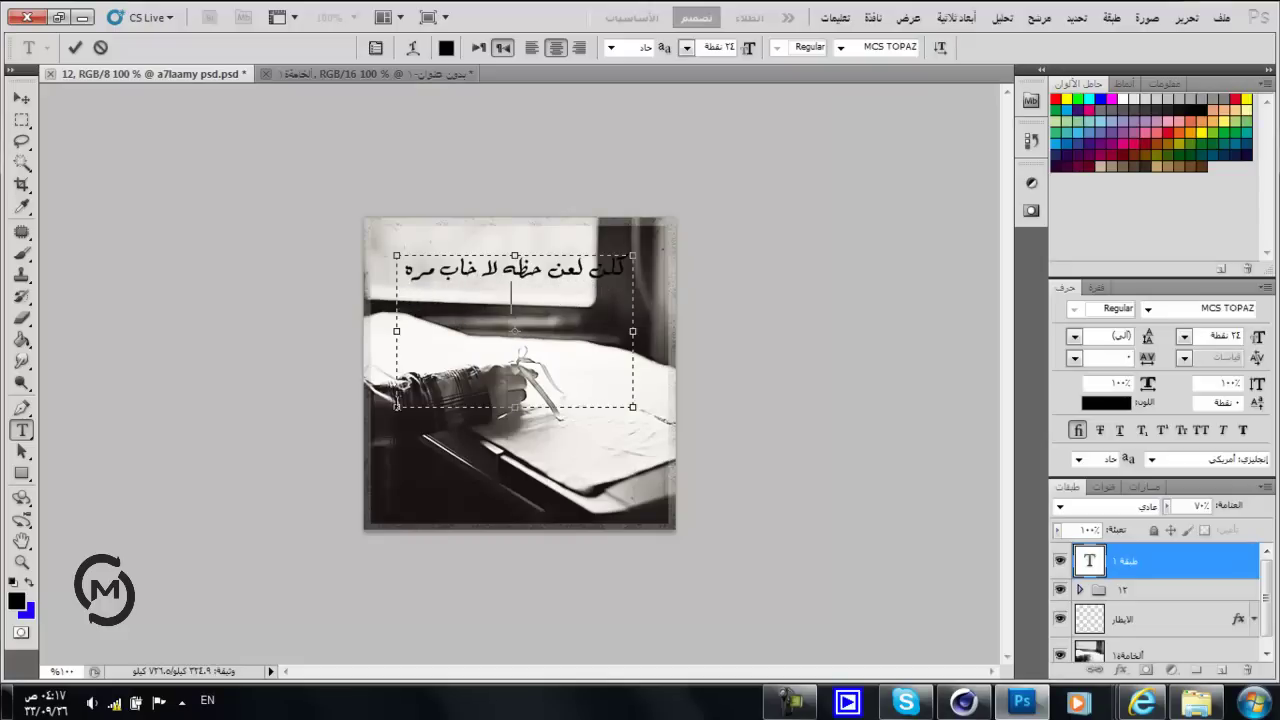
drag(397, 407, 392, 315)
Move the text line up and left onto the bright window area of the photo.
click(22, 99)
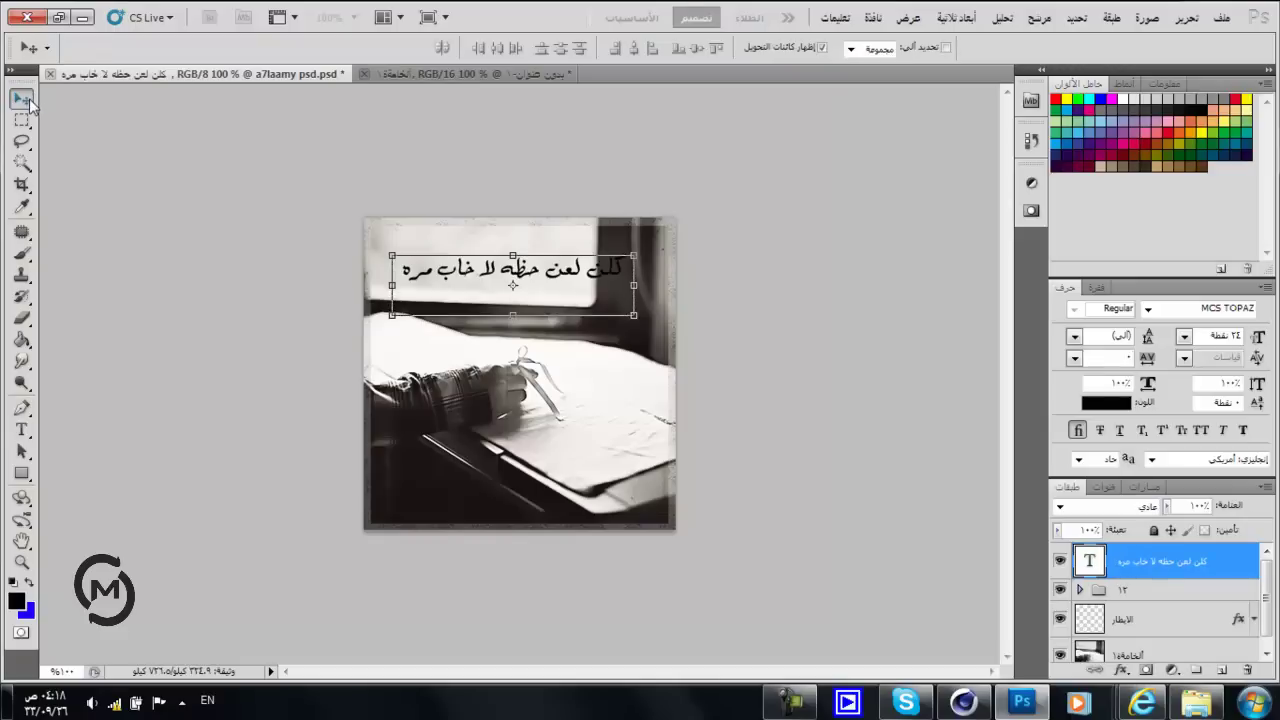
drag(512, 285, 487, 270)
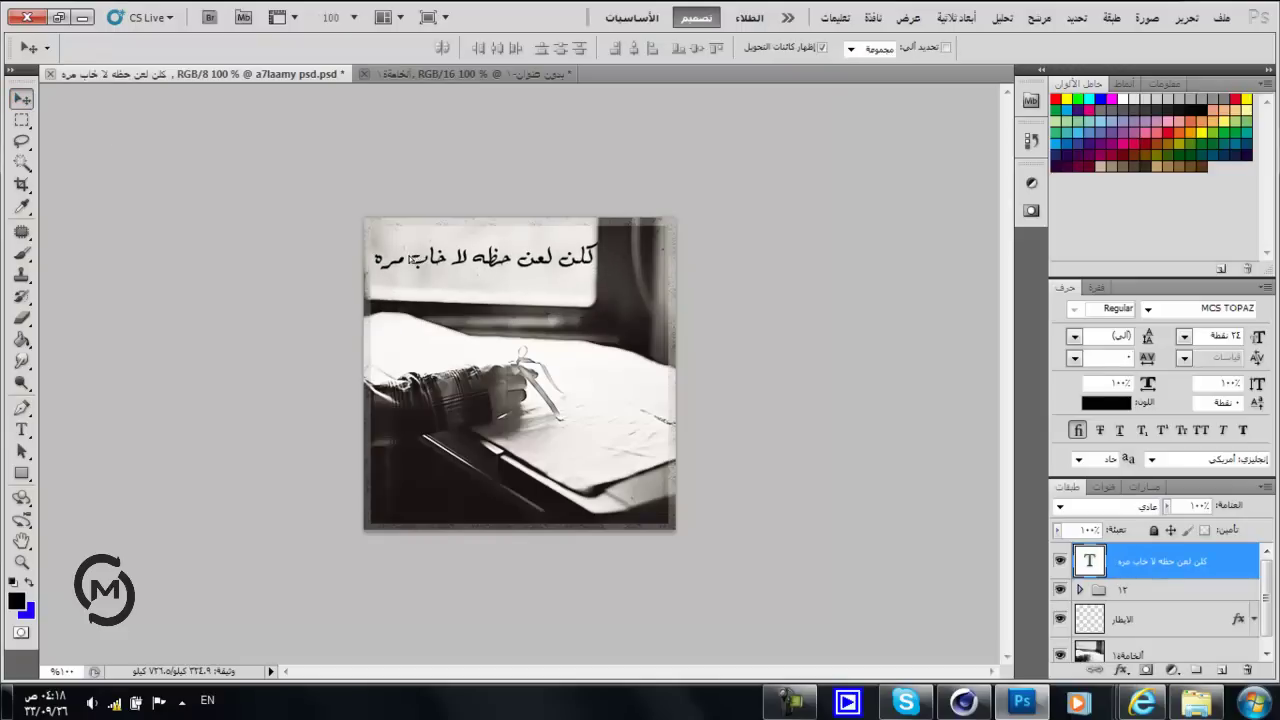
drag(410, 256, 410, 259)
Draw a black wedge-shaped strip with the Pen tool just beneath the text line, tapering toward its left end.
click(18, 409)
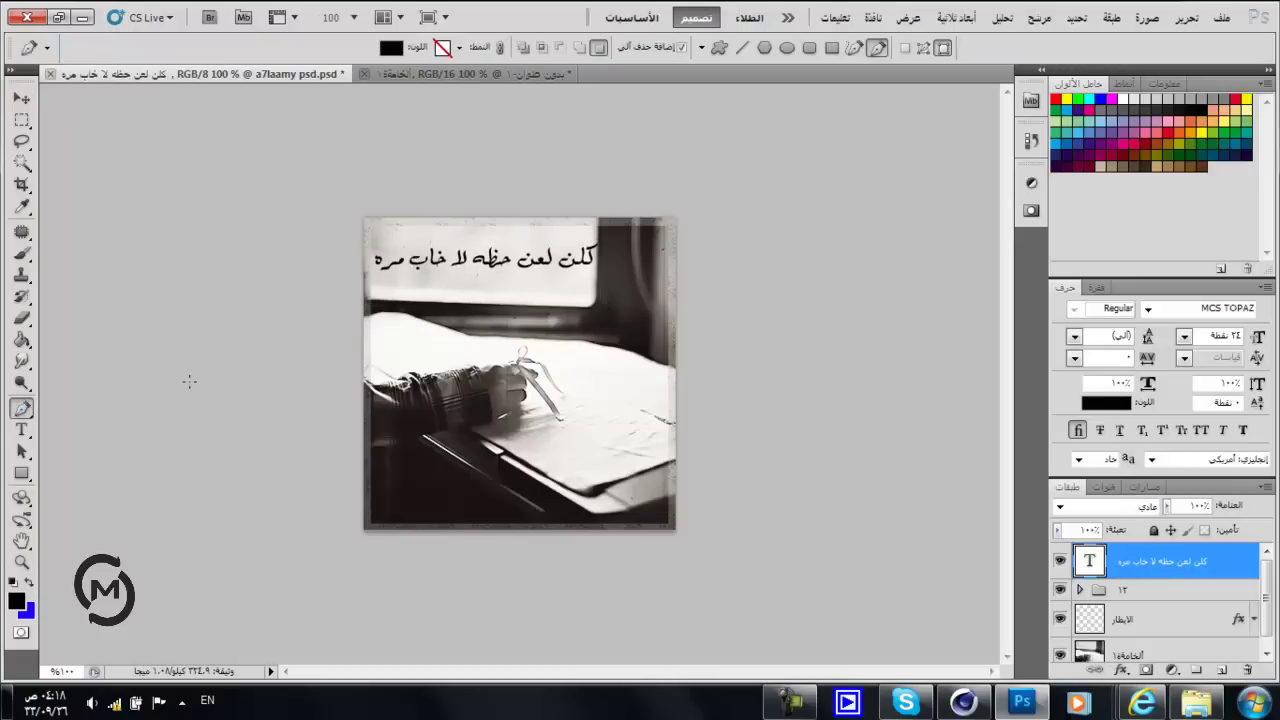
click(589, 283)
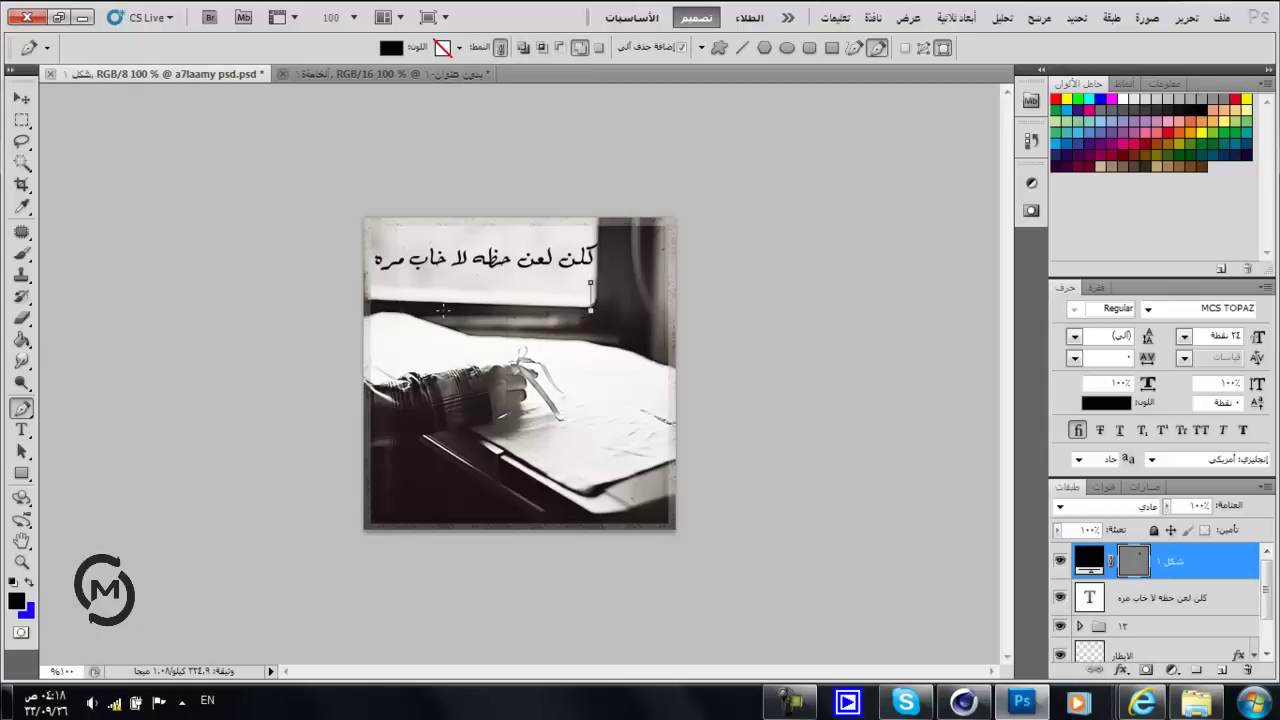
click(396, 309)
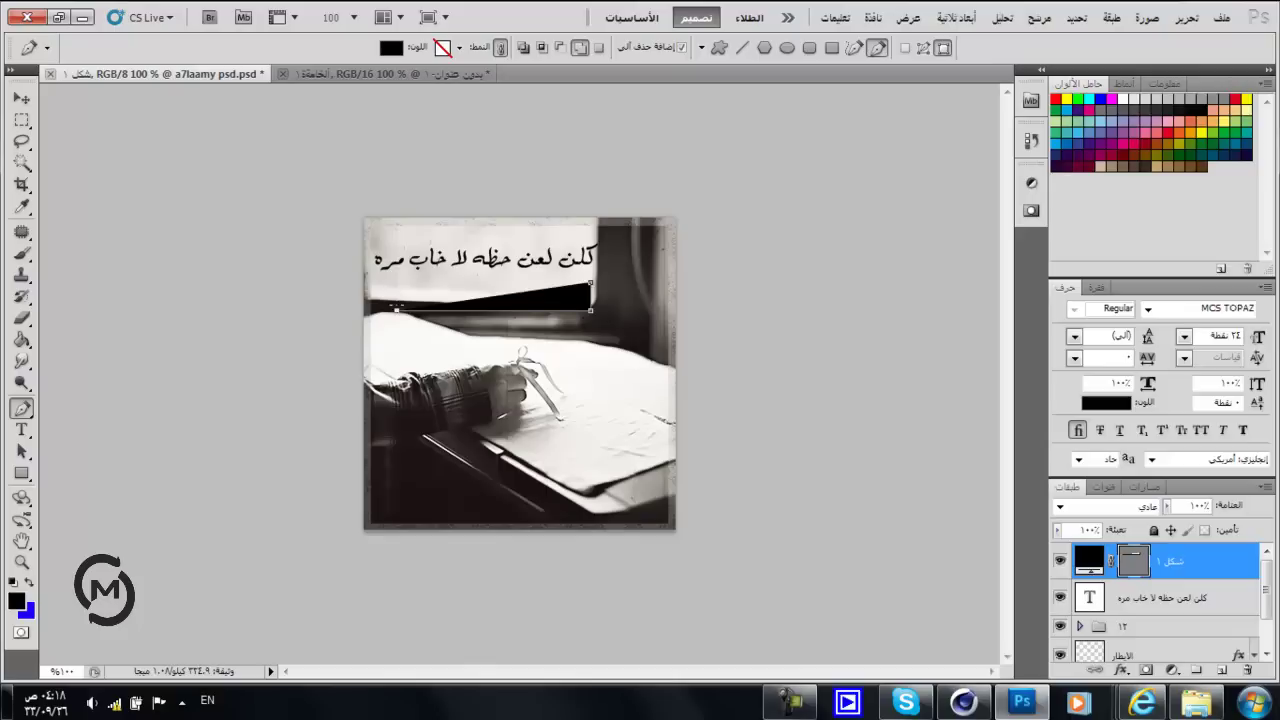
click(409, 296)
click(590, 293)
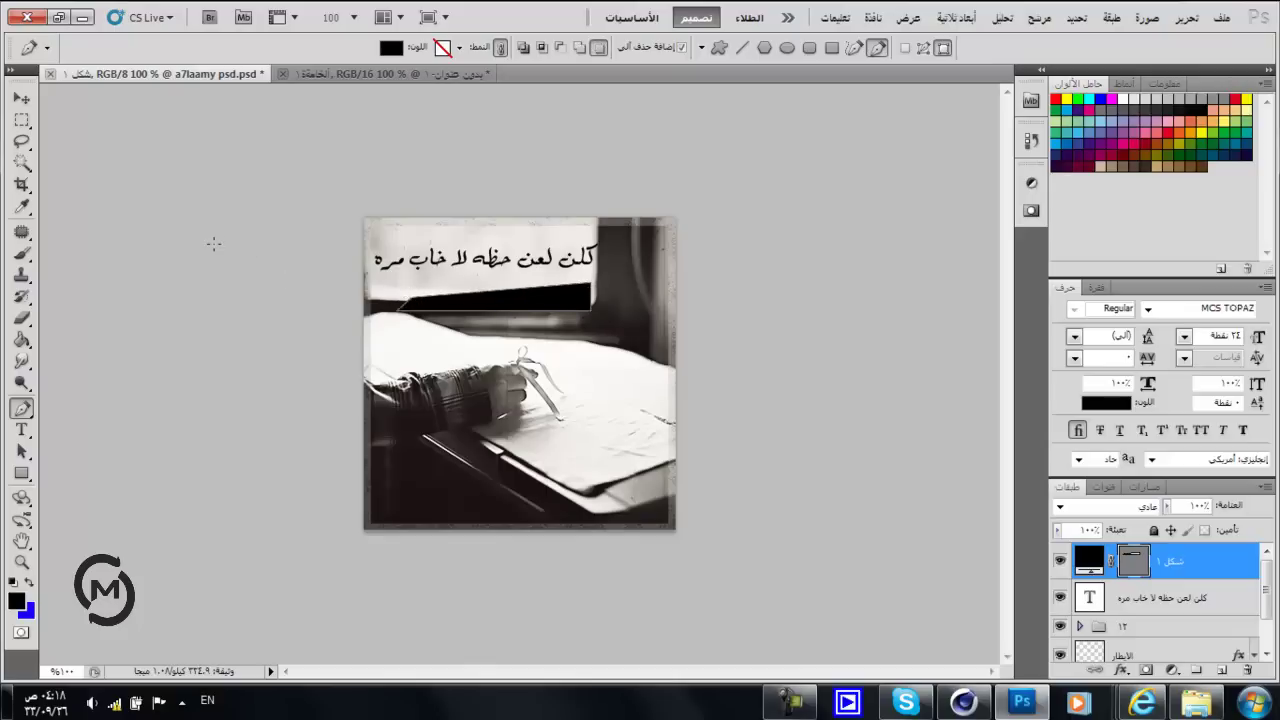
Widen and flatten the black wedge shape and move it up over the text line.
click(21, 98)
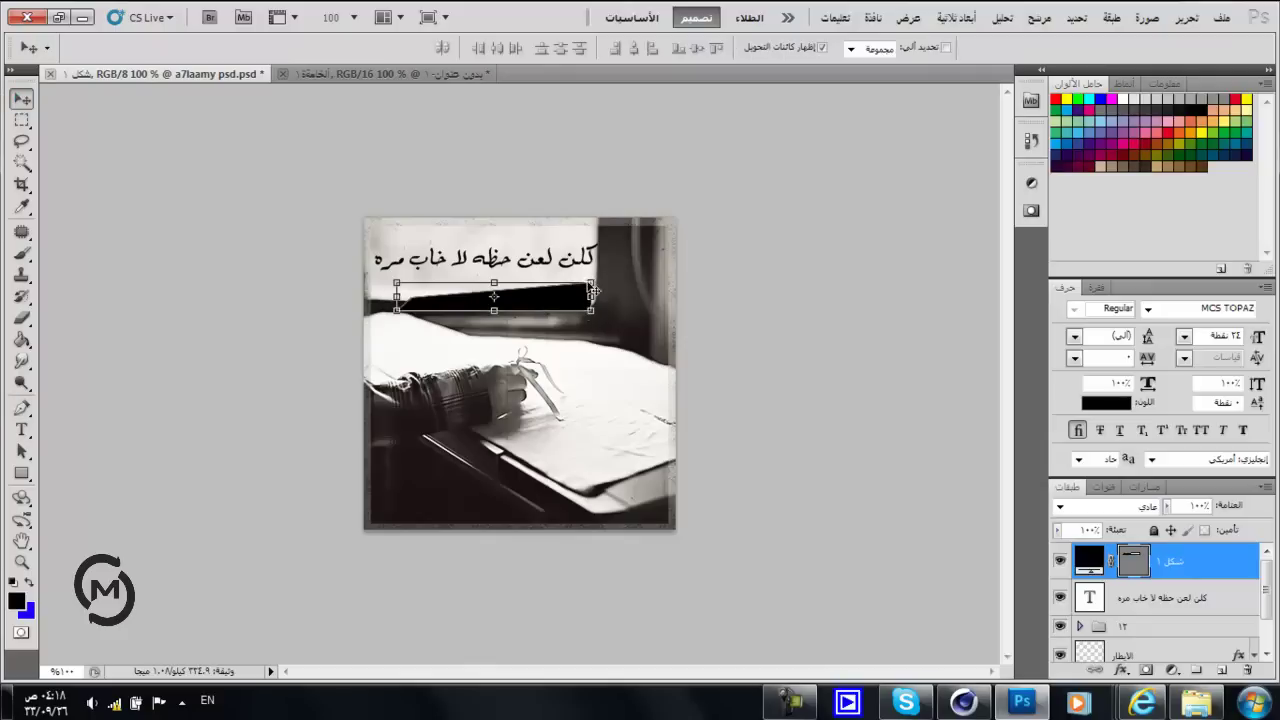
mouse_move(591, 284)
mouse_down()
mouse_move(668, 262)
mouse_move(663, 286)
mouse_move(607, 285)
mouse_move(578, 264)
mouse_move(608, 267)
mouse_up()
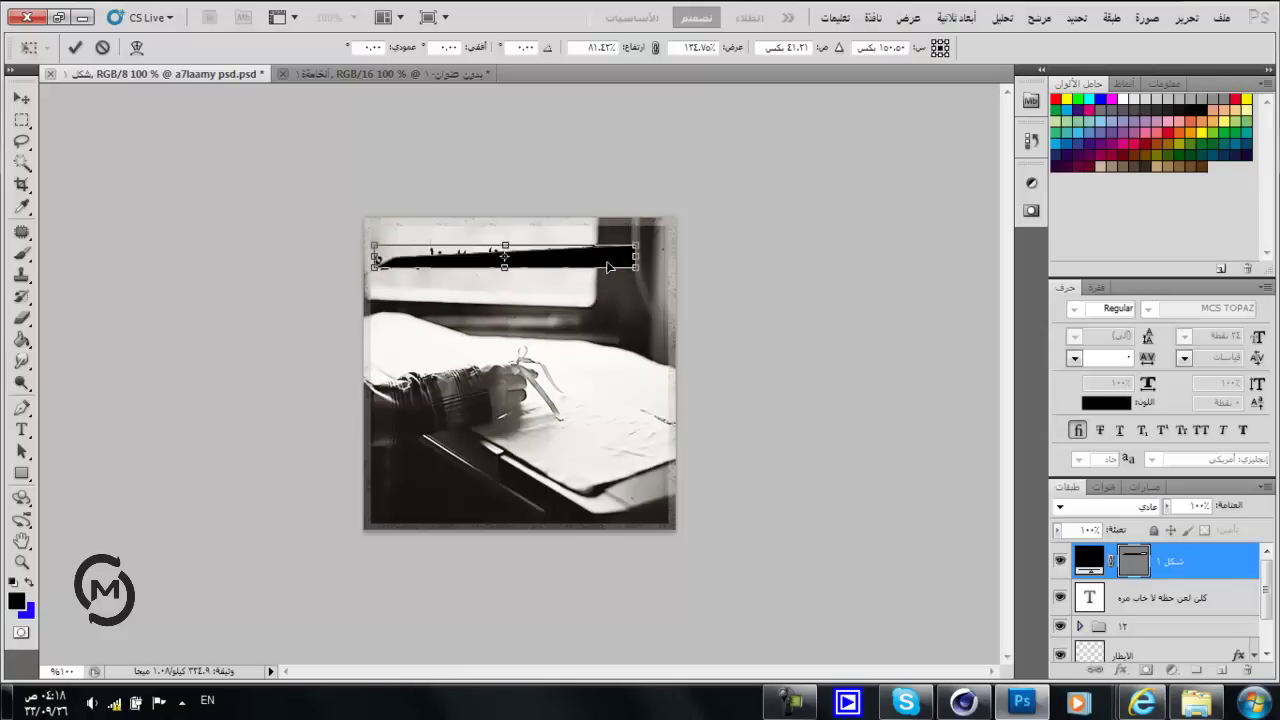
key(Return)
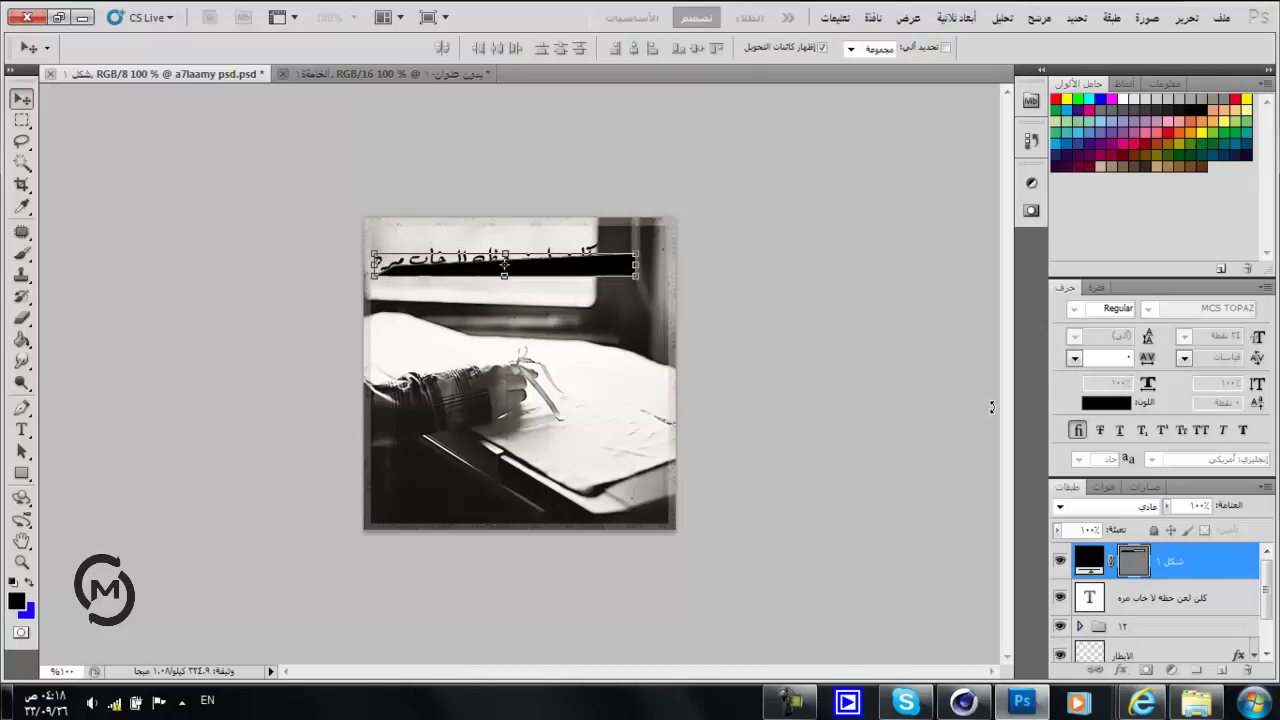
Recolour the wedge shape medium grey and move its layer below the text layer and group ١٢.
drag(1165, 570, 1165, 610)
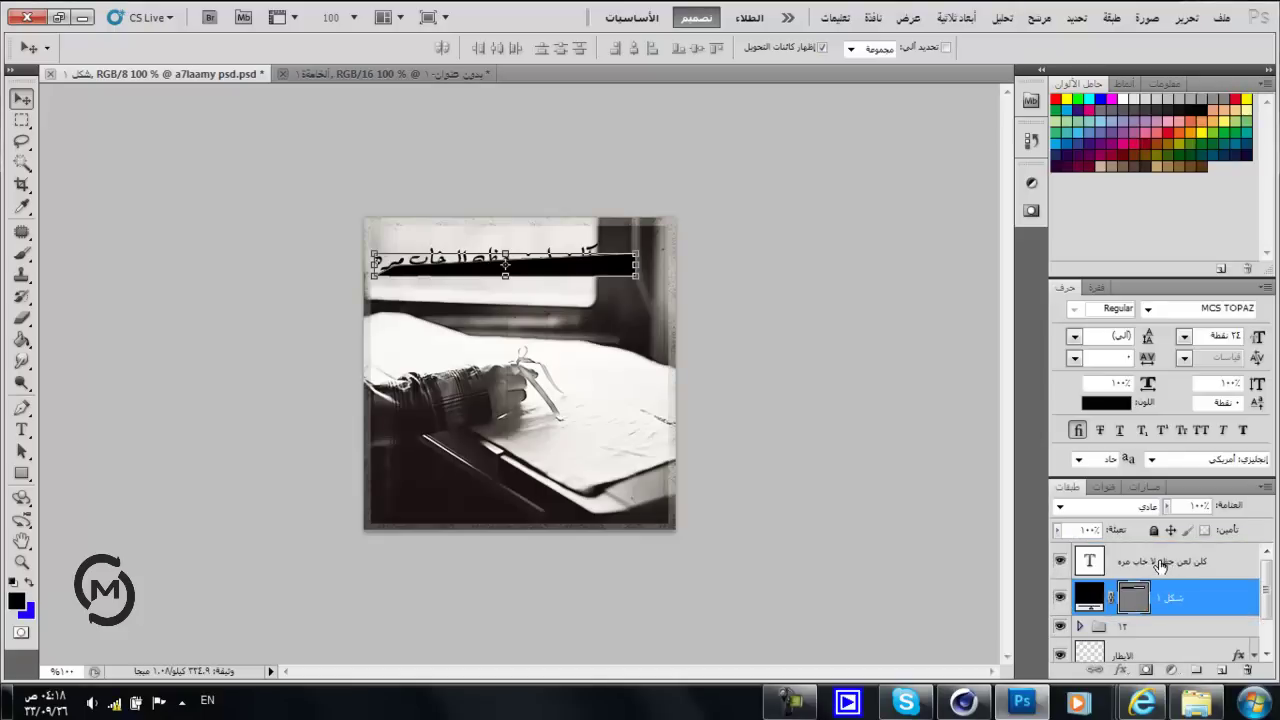
click(1160, 566)
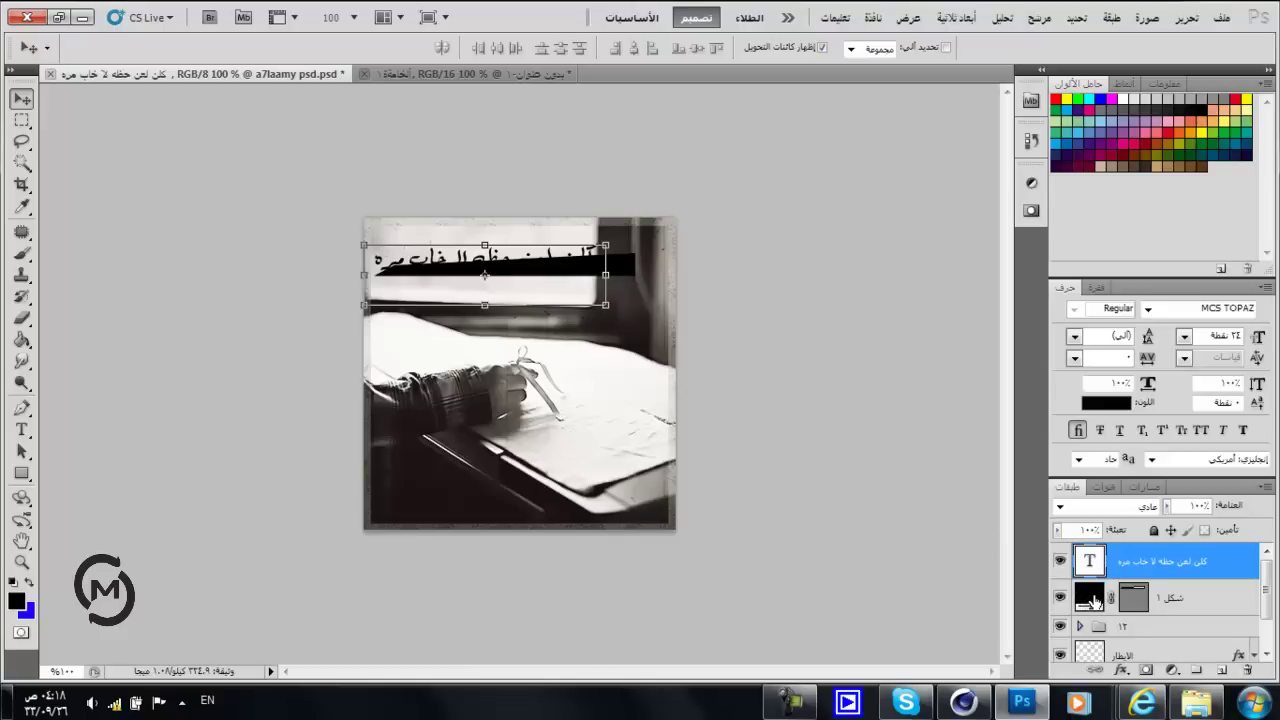
double_click(1095, 600)
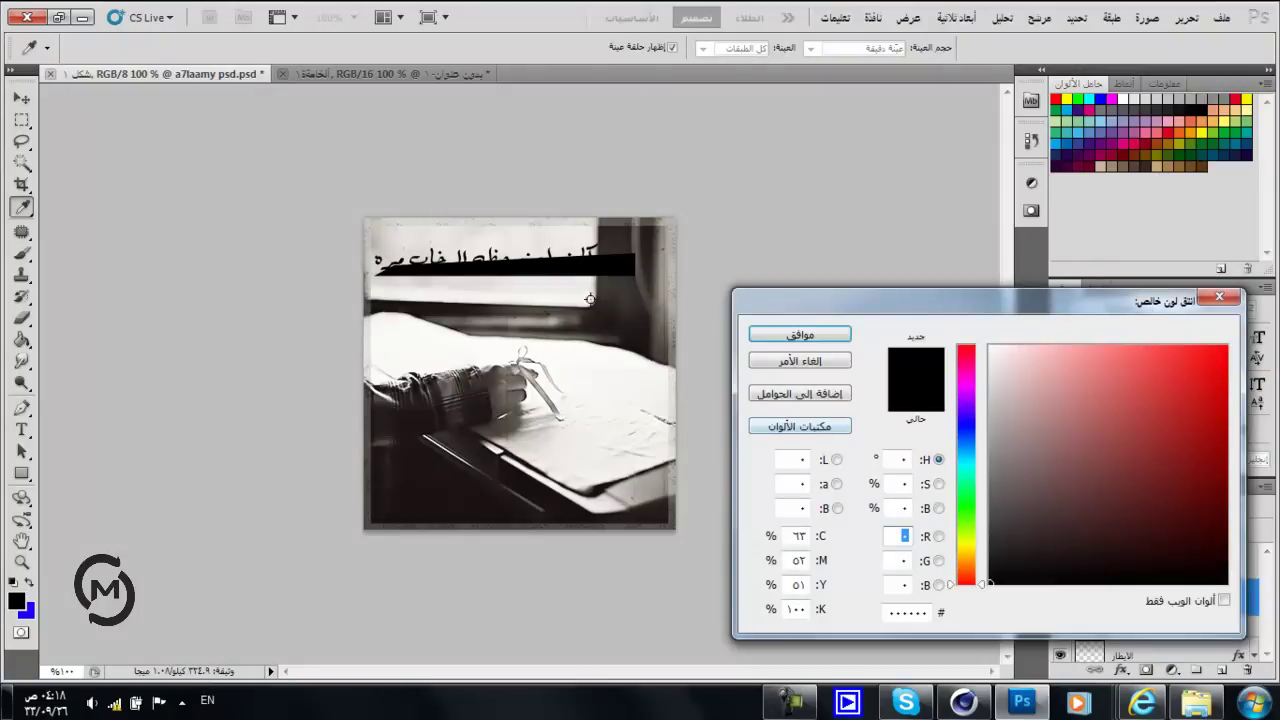
drag(1004, 447, 980, 497)
click(1004, 465)
click(994, 465)
key(Return)
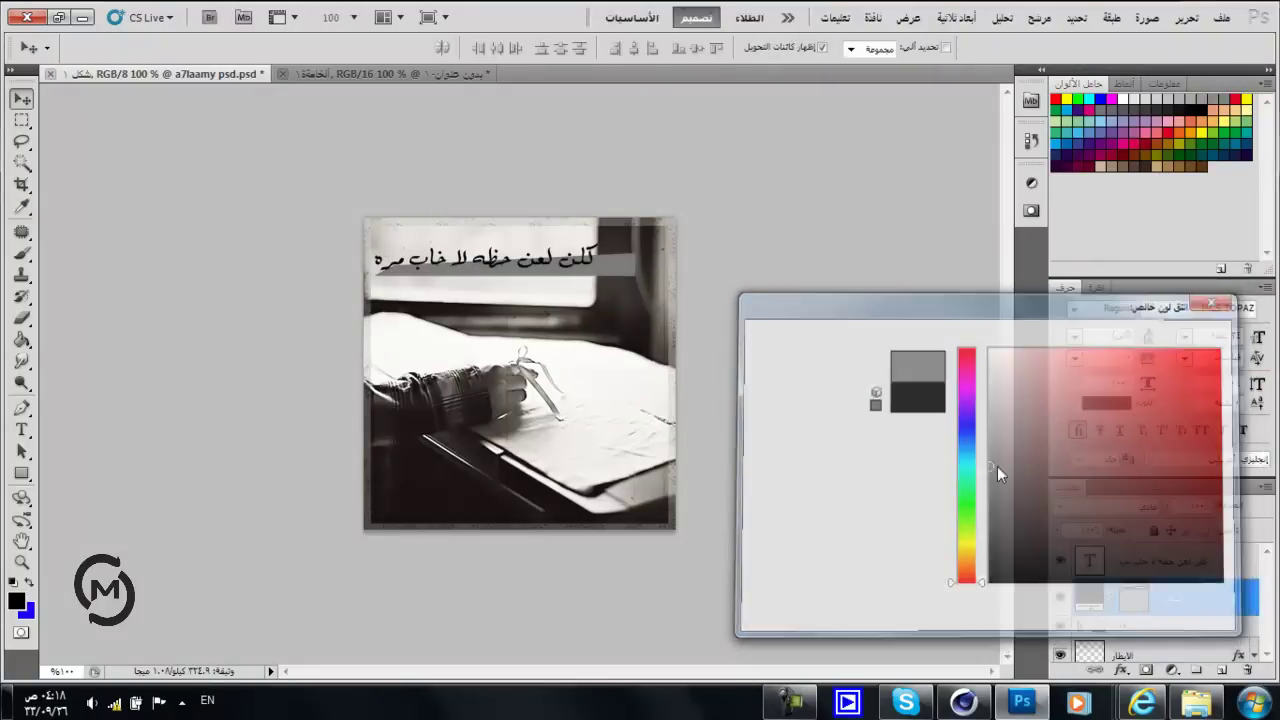
drag(1168, 600, 1163, 642)
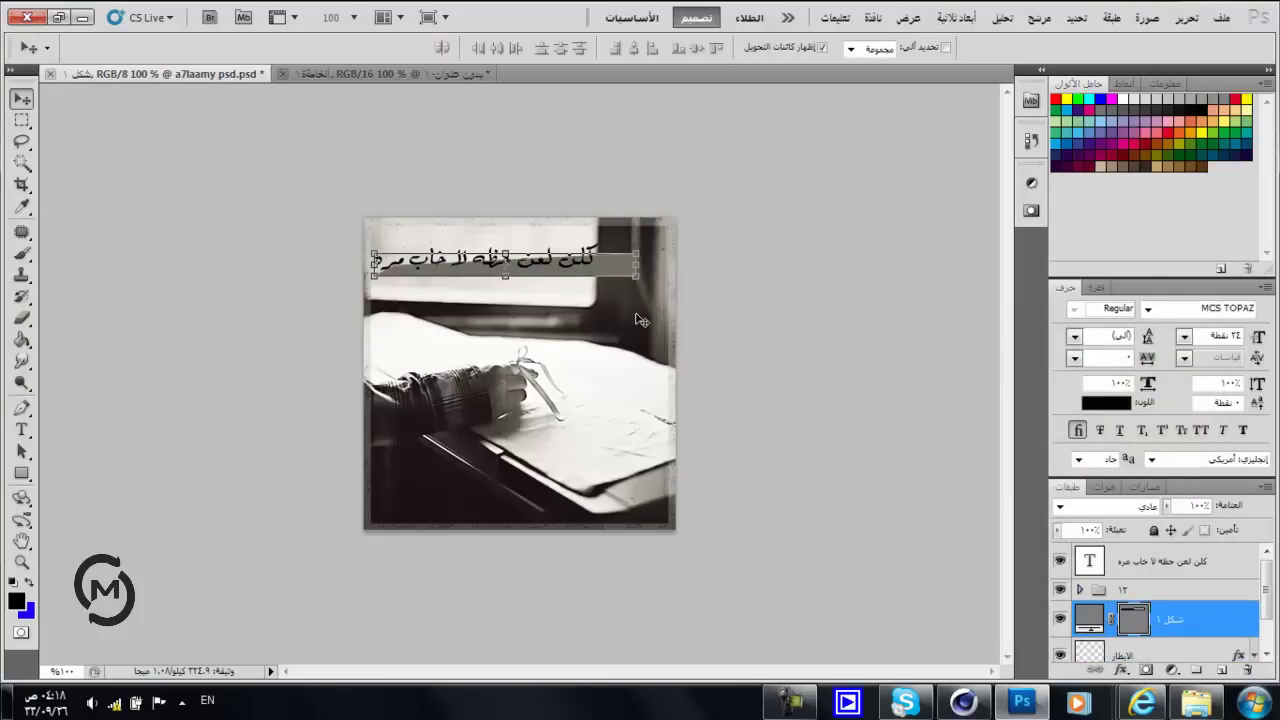
Nudge the text line right and slightly down so it sits over the grey shape.
click(1130, 570)
key(Right)
key(Right)
key(Right)
key(Right)
key(Right)
key(Right)
key(Right)
key(Right)
key(Right)
key(Right)
key(Right)
key(Right)
key(Down)
key(Down)
key(Right)
key(Right)
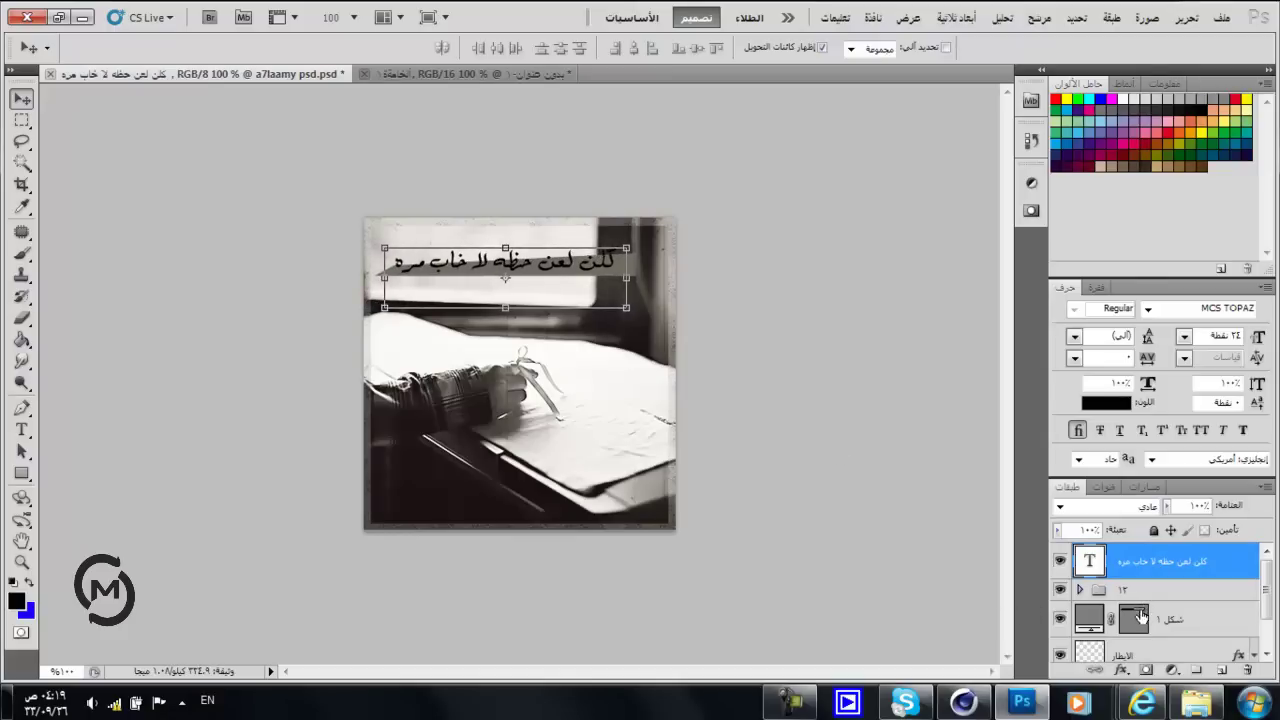
Narrow the grey shape to about 92% width, nudge it up and slightly right behind the text, and apply the transform.
click(1140, 618)
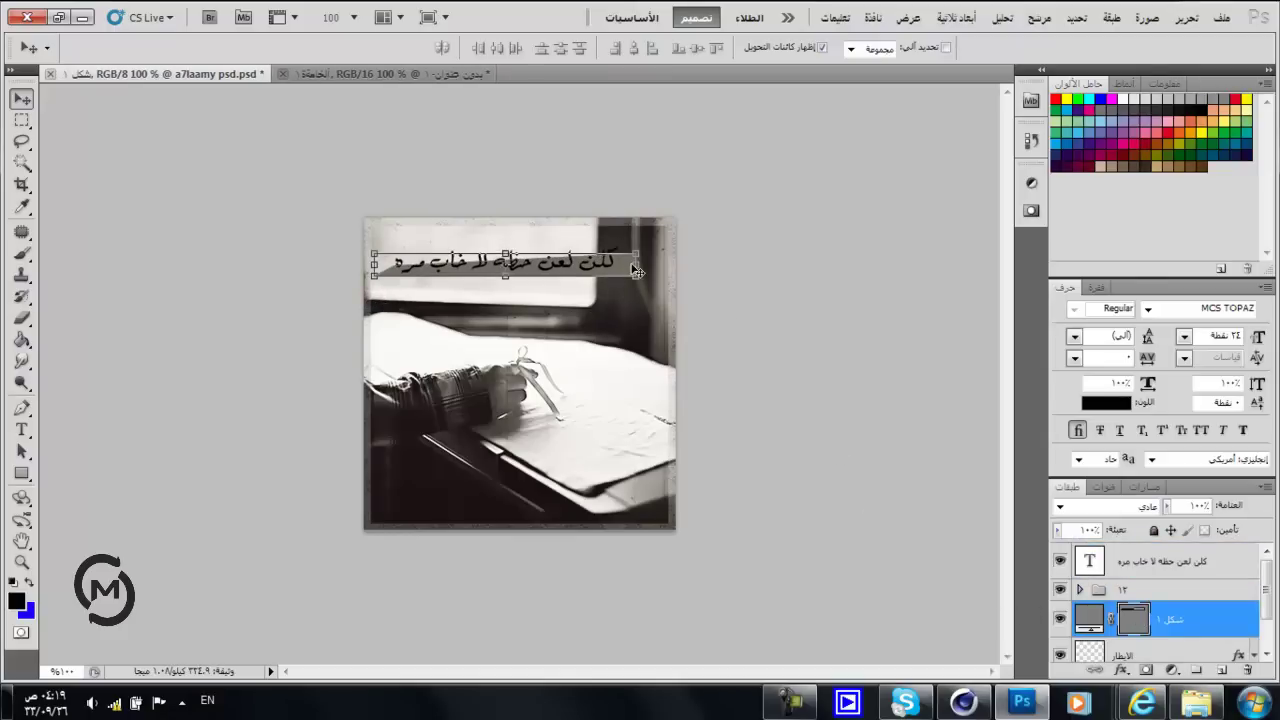
drag(641, 268, 621, 265)
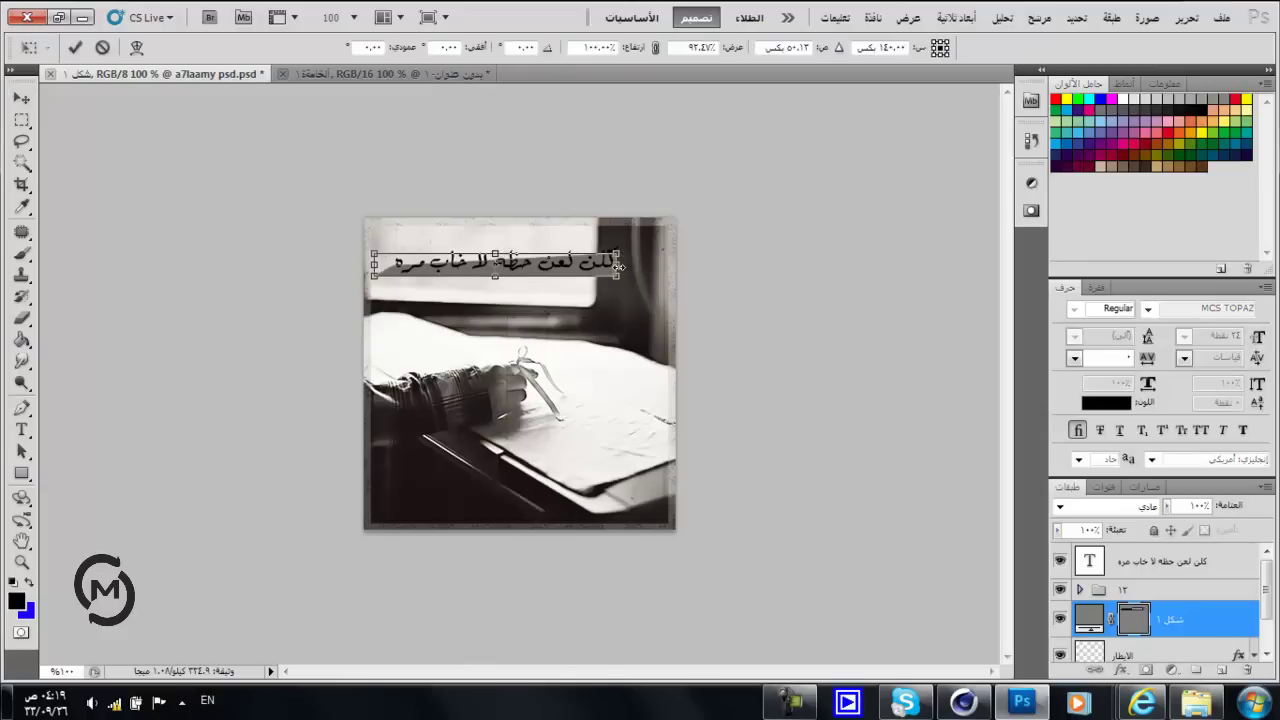
key(Up)
key(Up)
key(Up)
key(Up)
key(Right)
key(Right)
key(Down)
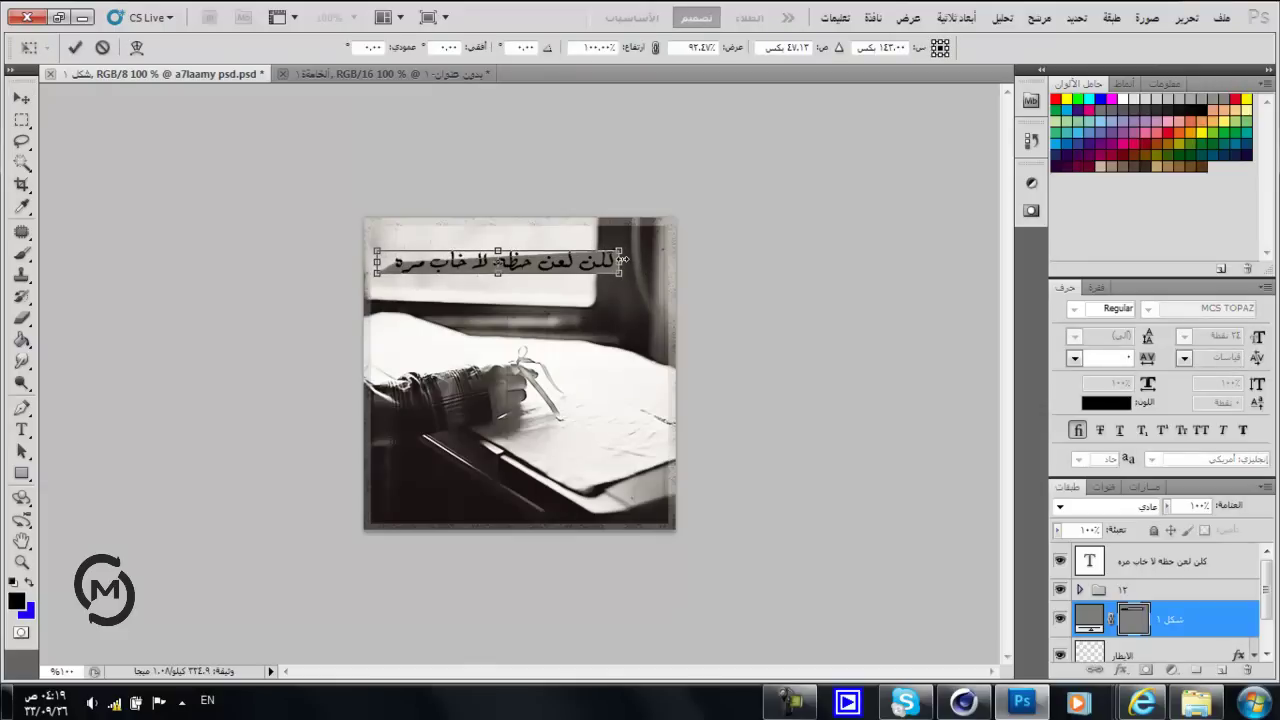
click(21, 120)
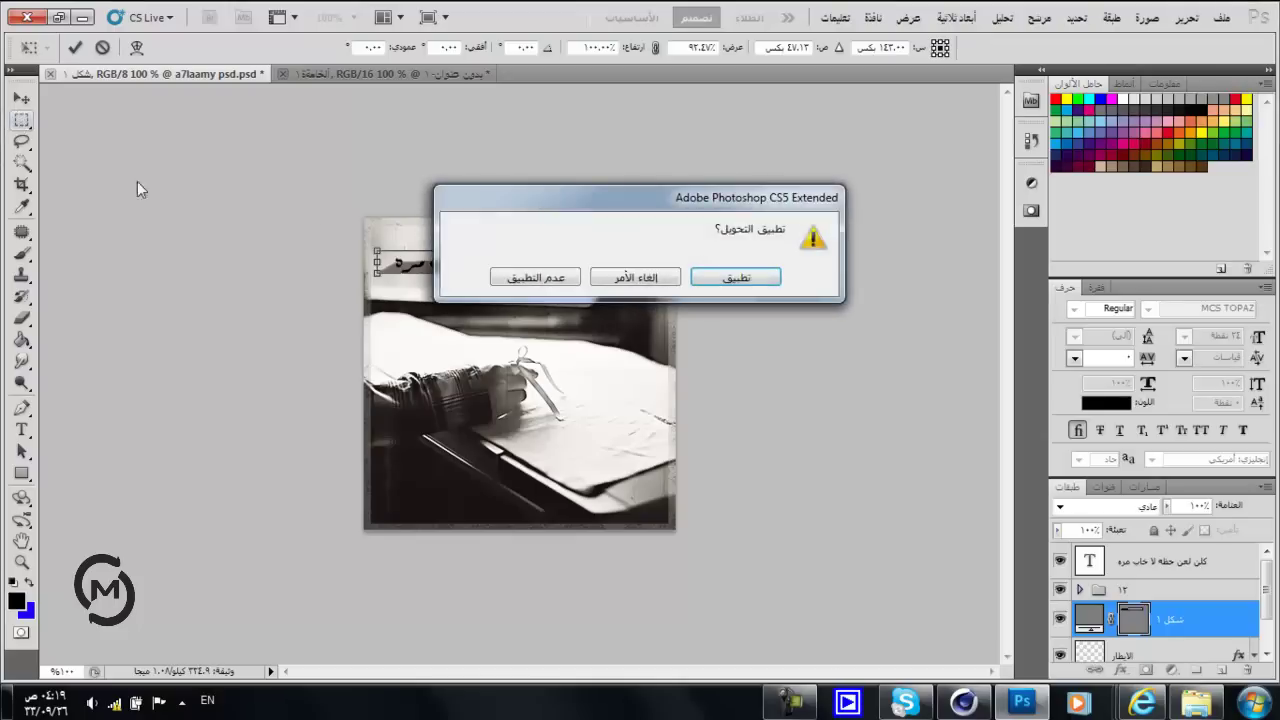
key(Return)
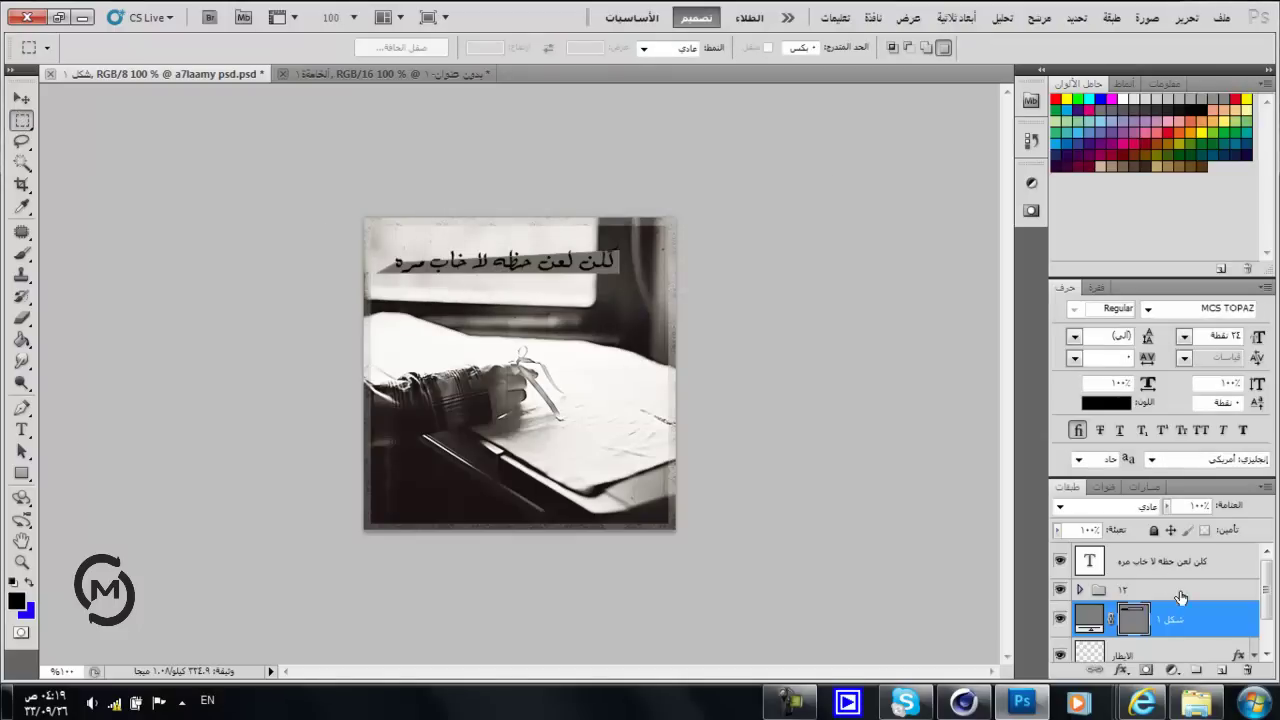
Nudge the grey shape up and stretch its height to about 119%.
key(v)
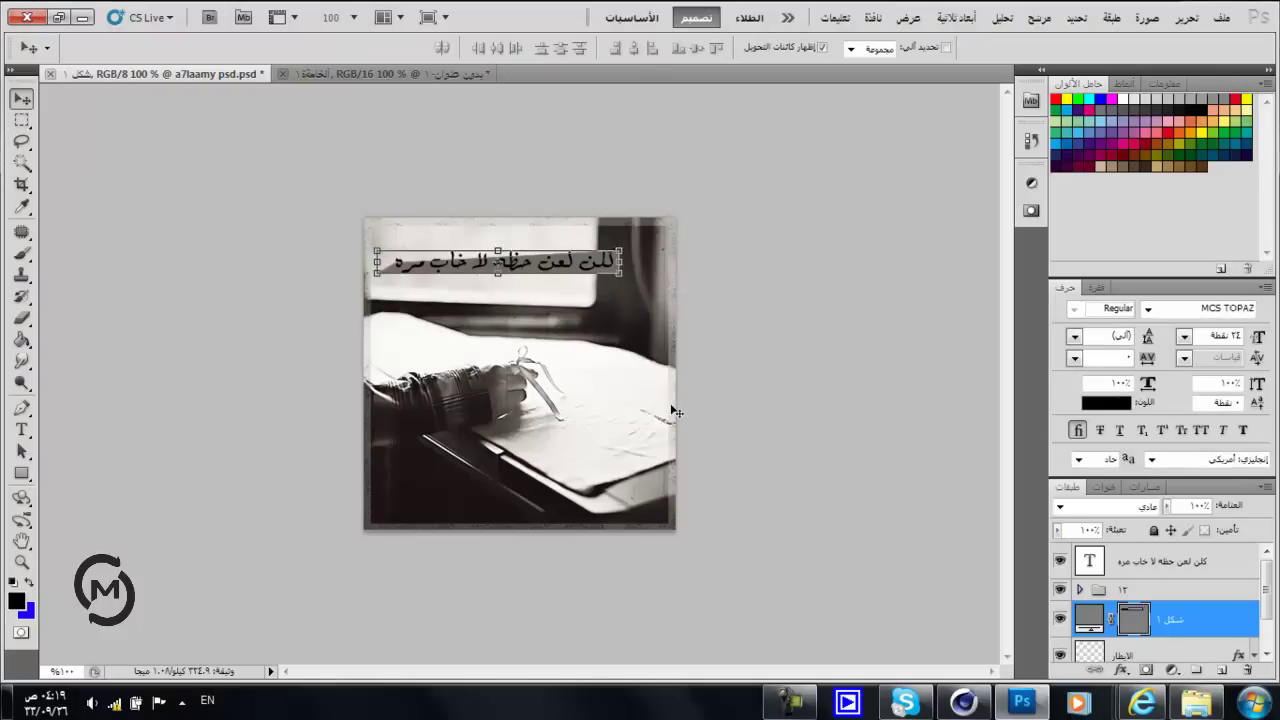
key(Up)
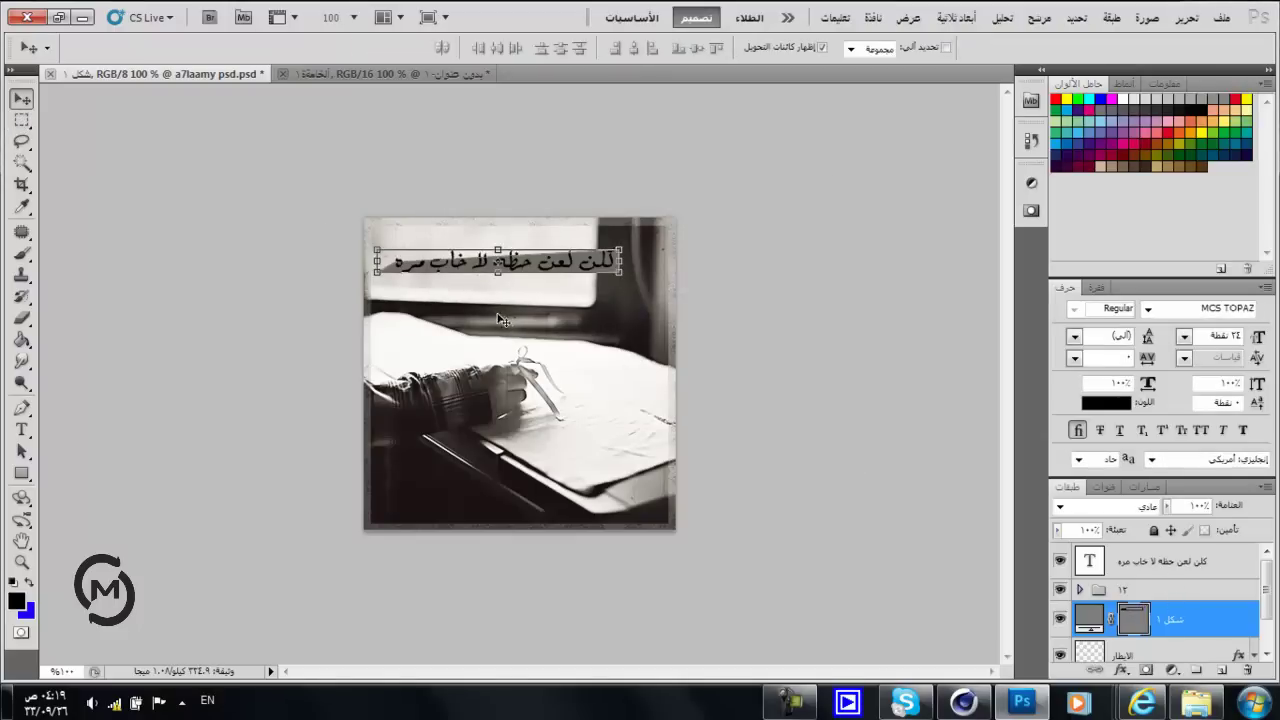
drag(498, 274, 498, 280)
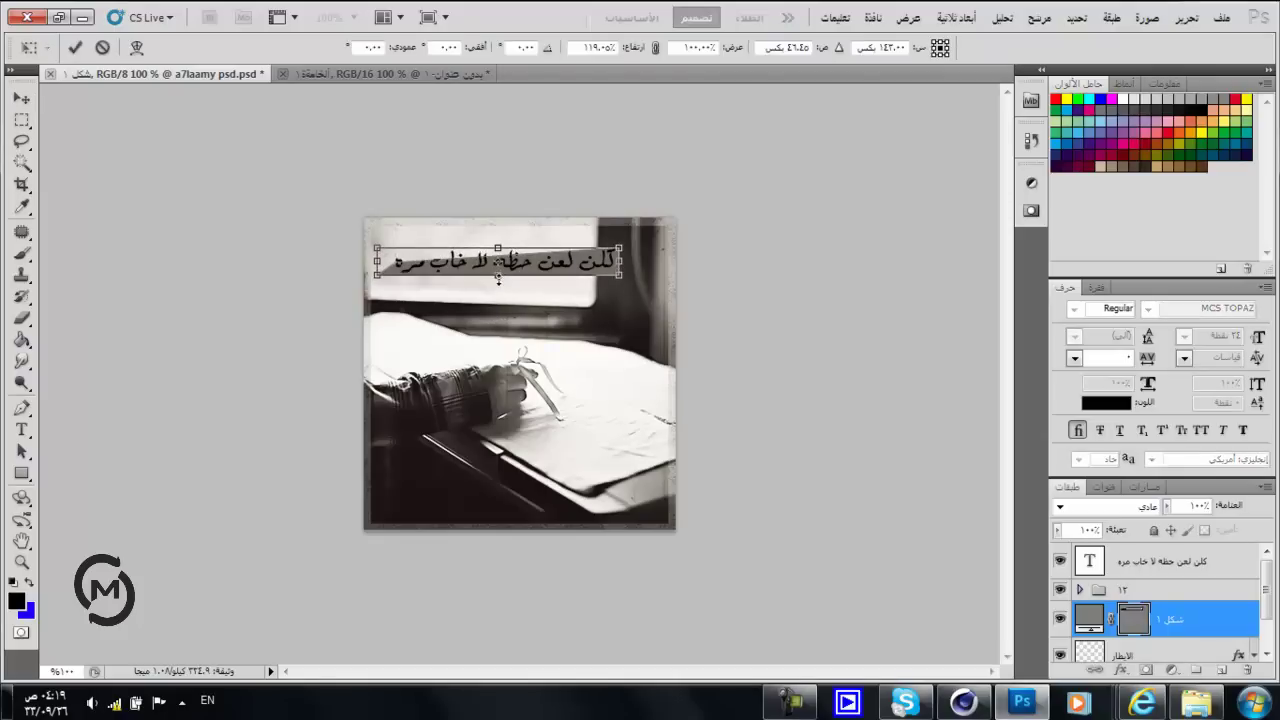
click(21, 120)
key(Return)
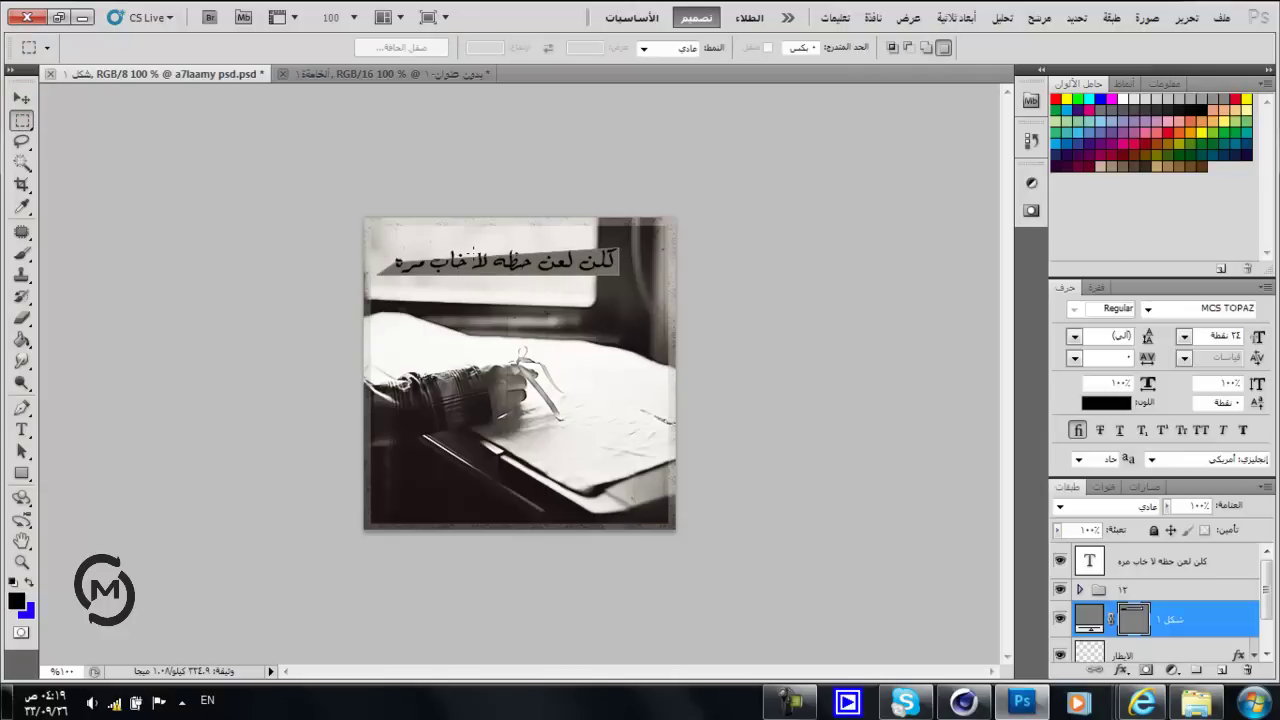
Reduce the grey shape's height to about 62% so it forms a thinner band behind the text.
key(v)
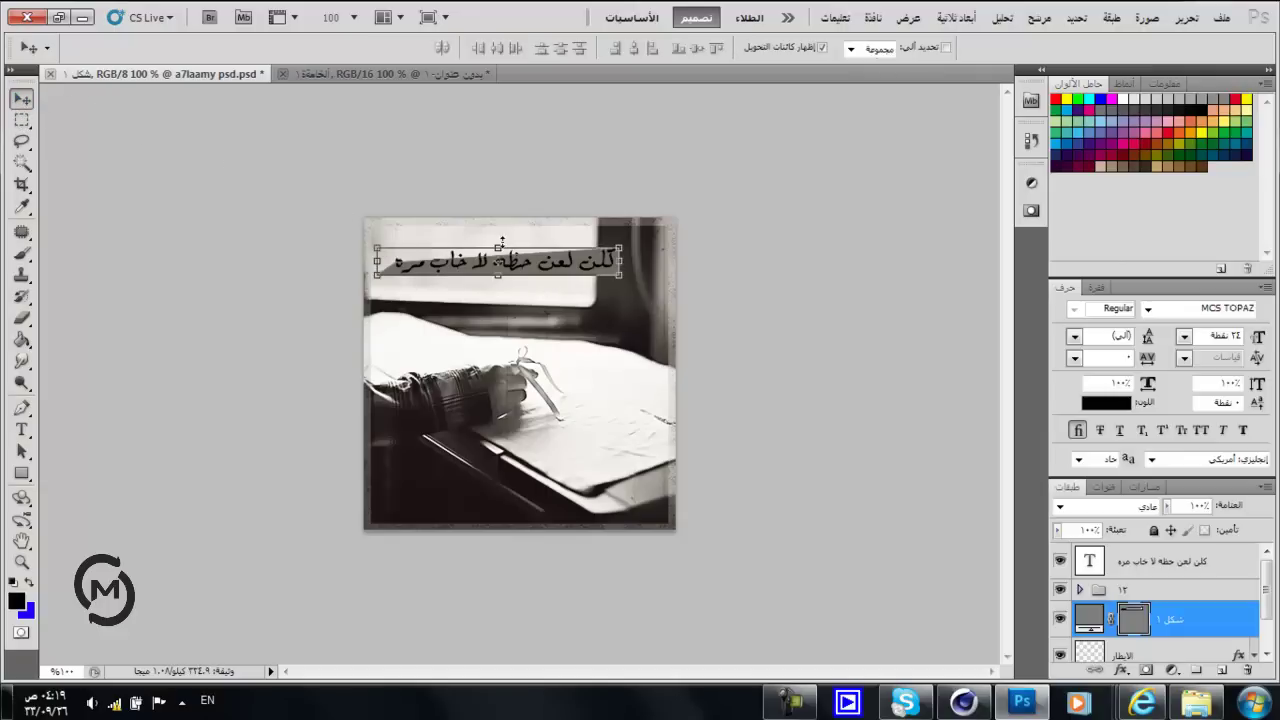
drag(498, 245, 498, 258)
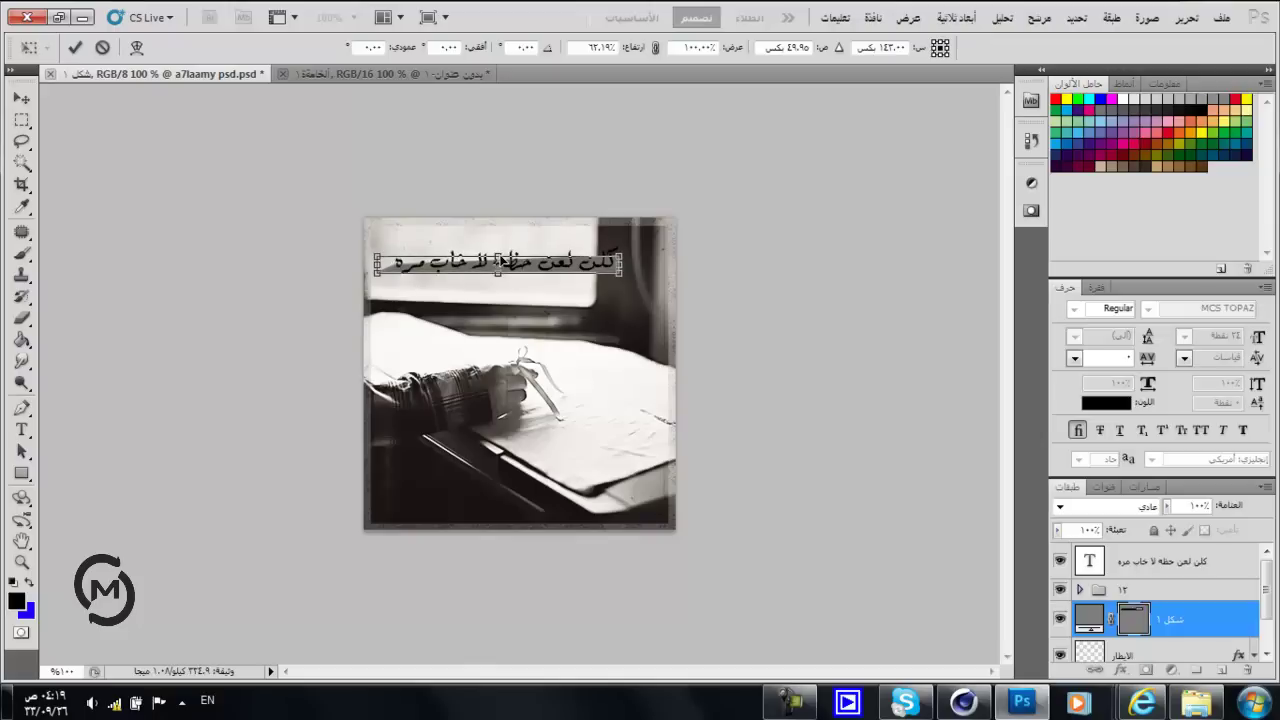
key(Return)
click(12, 121)
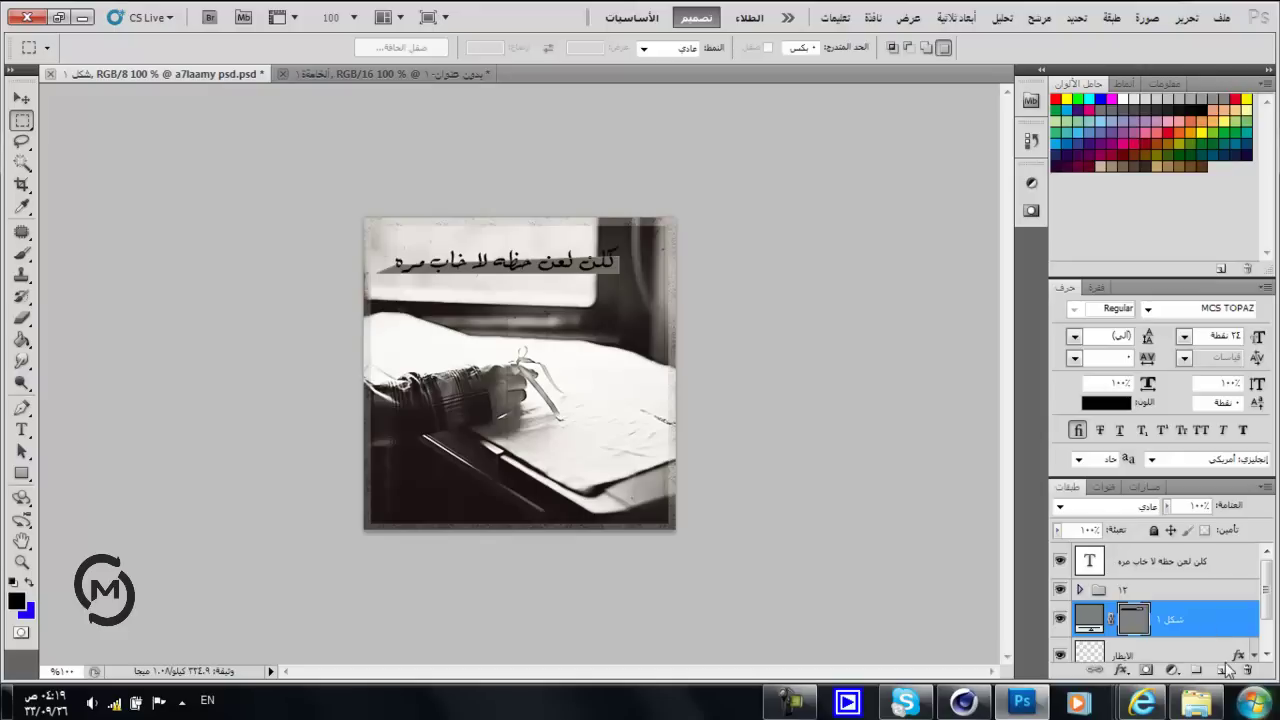
Add a second text box below the first line and paste the copied verse into it.
click(1143, 563)
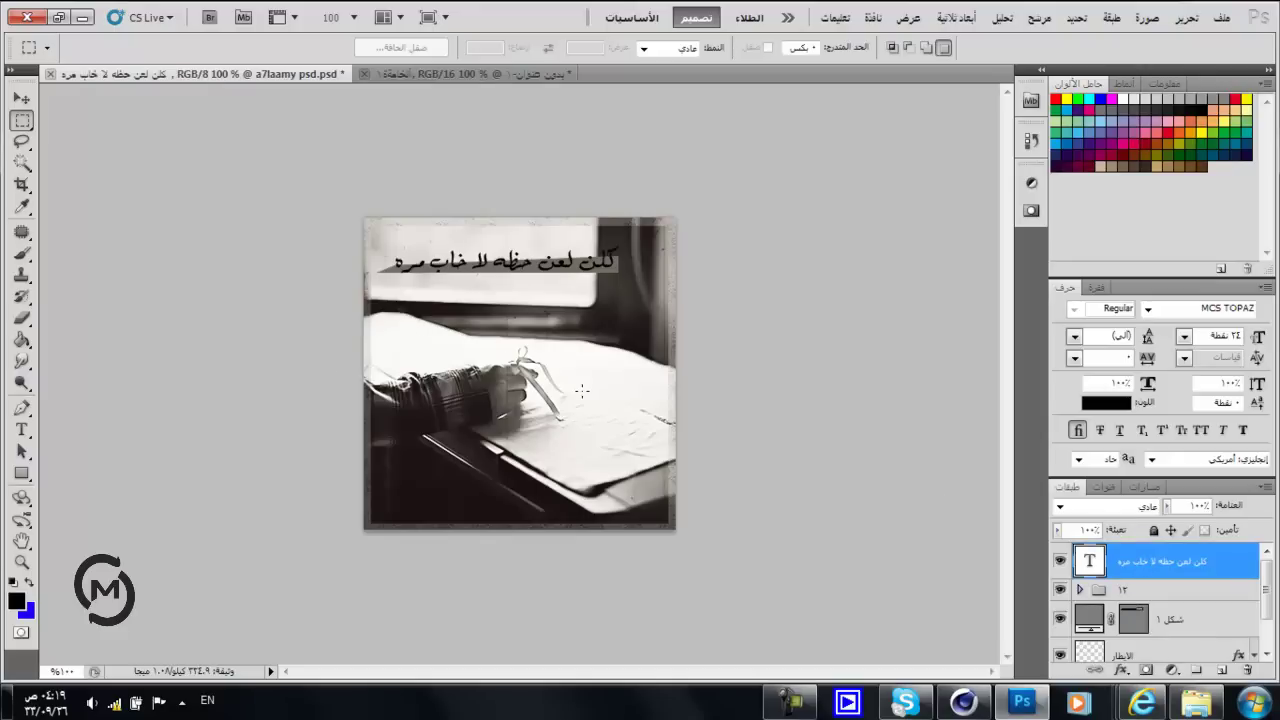
click(22, 253)
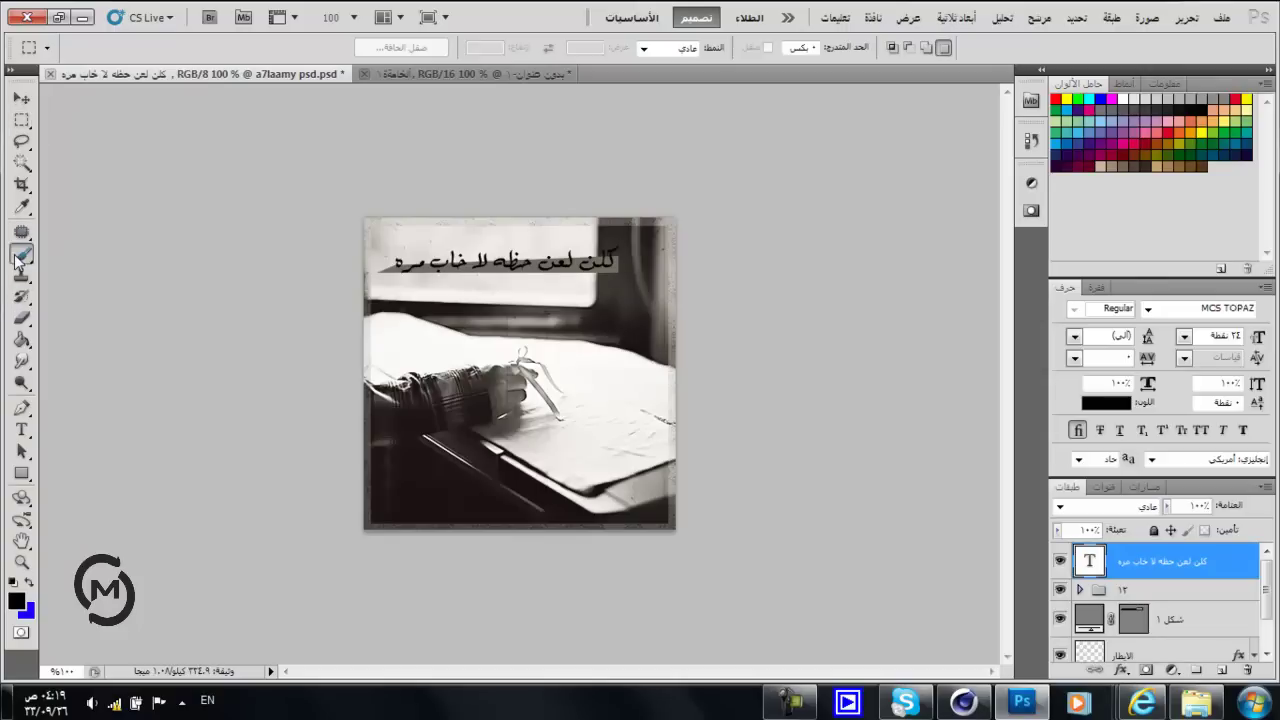
click(21, 429)
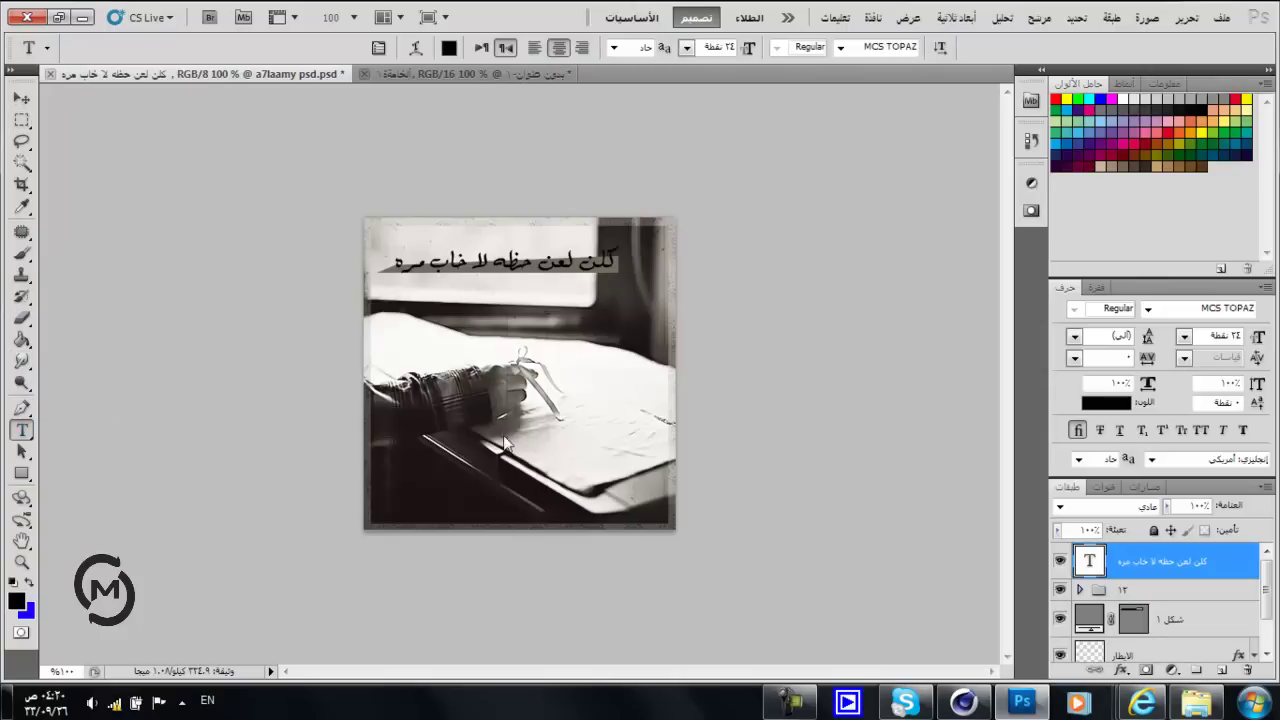
drag(612, 277, 385, 342)
key(ctrl+v)
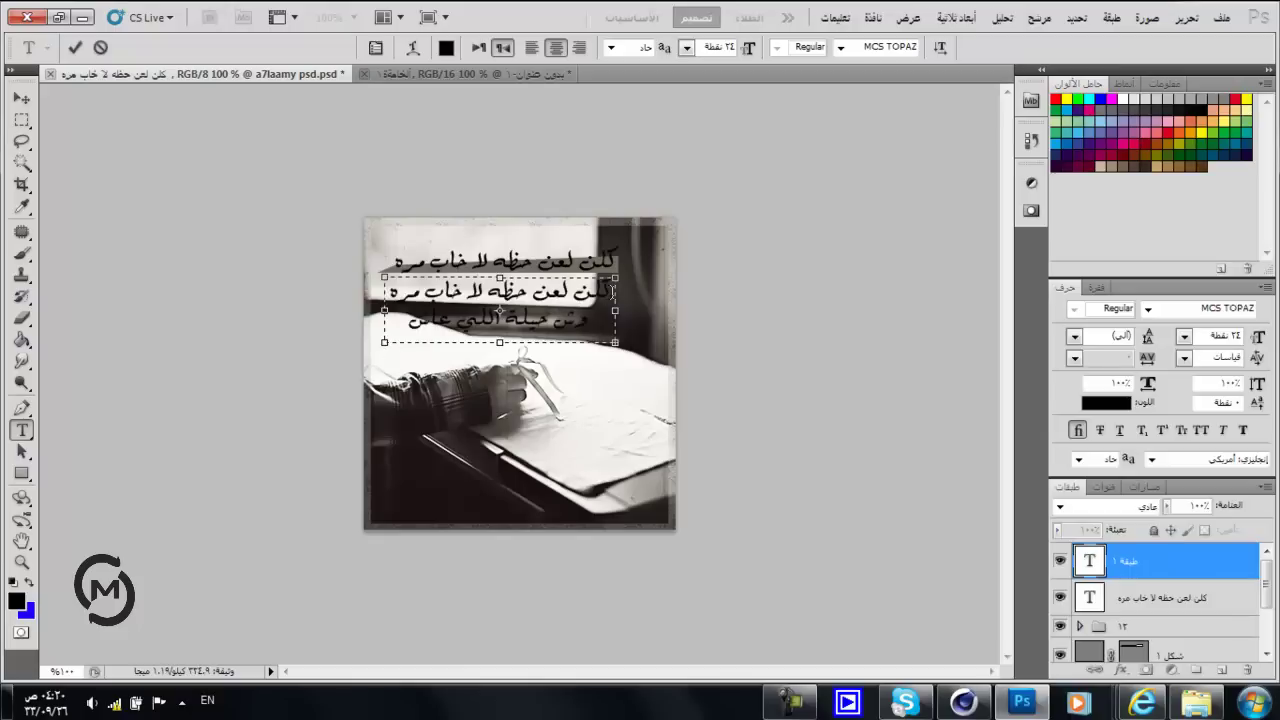
Remove the repeated first line and its empty row from the new text box, keeping "وش حيلة اللي عاش عمره بلا حظ".
drag(610, 289, 381, 287)
key(BackSpace)
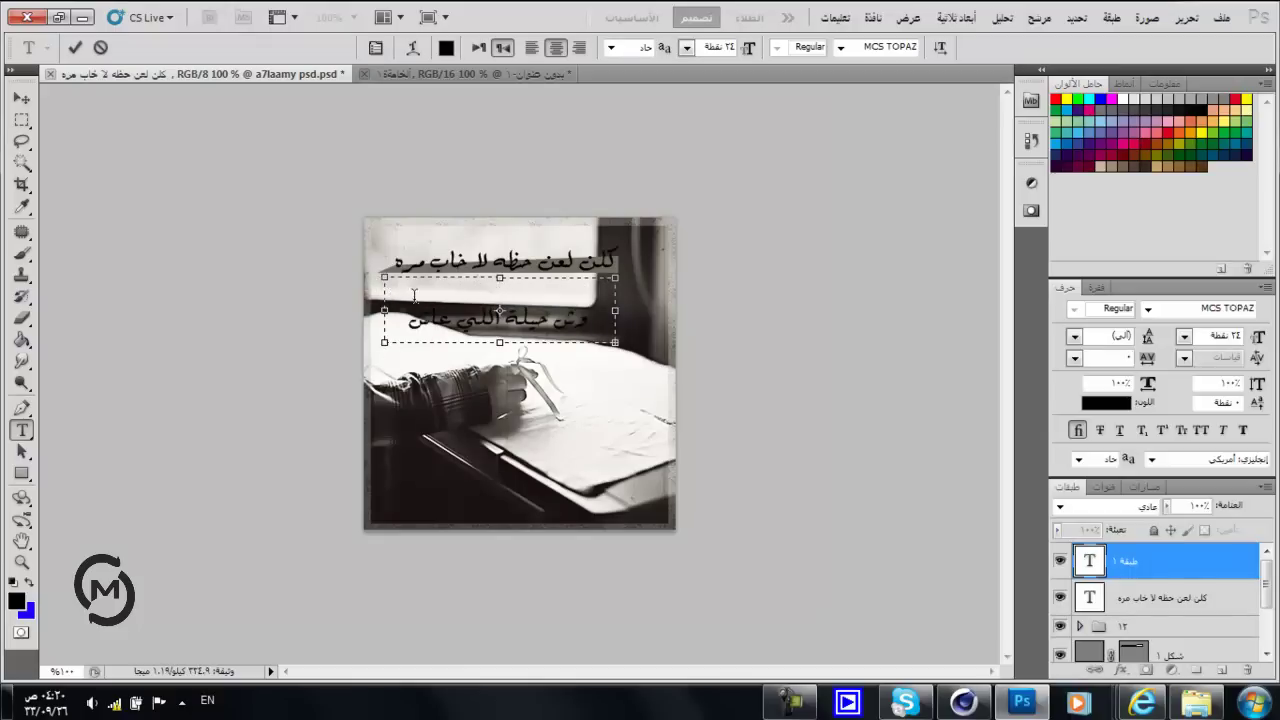
key(Down)
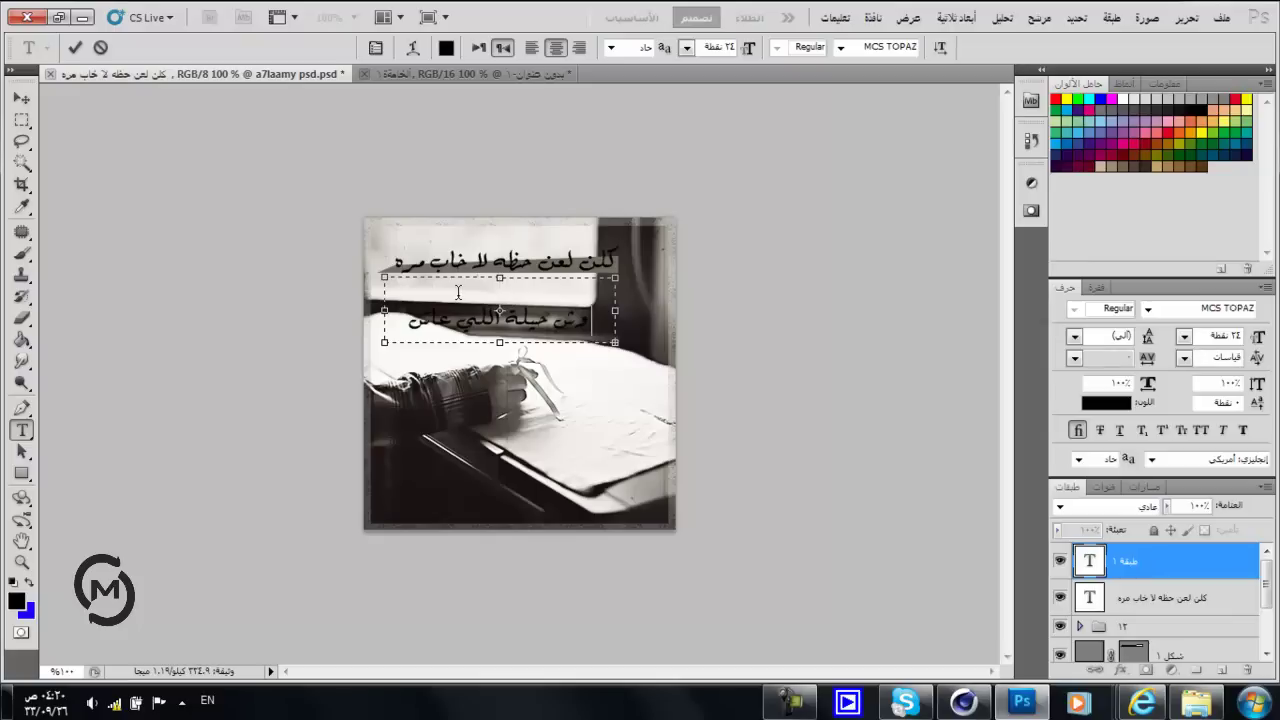
key(BackSpace)
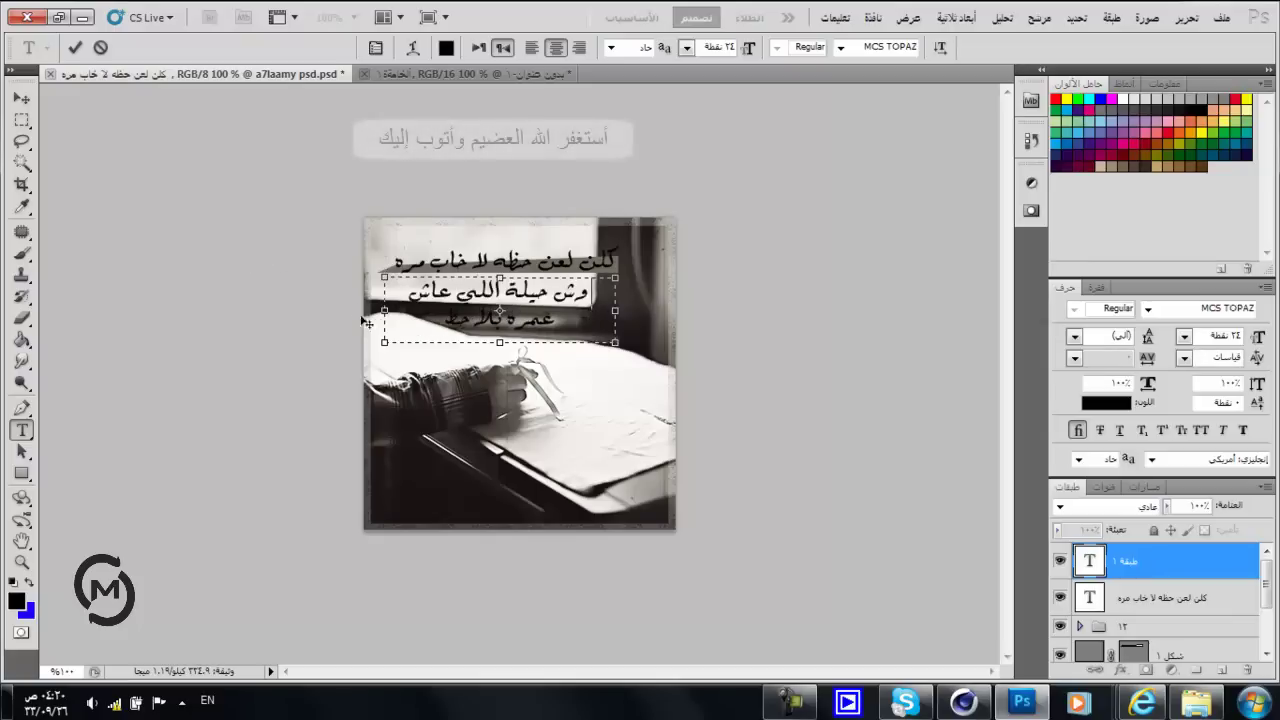
click(22, 121)
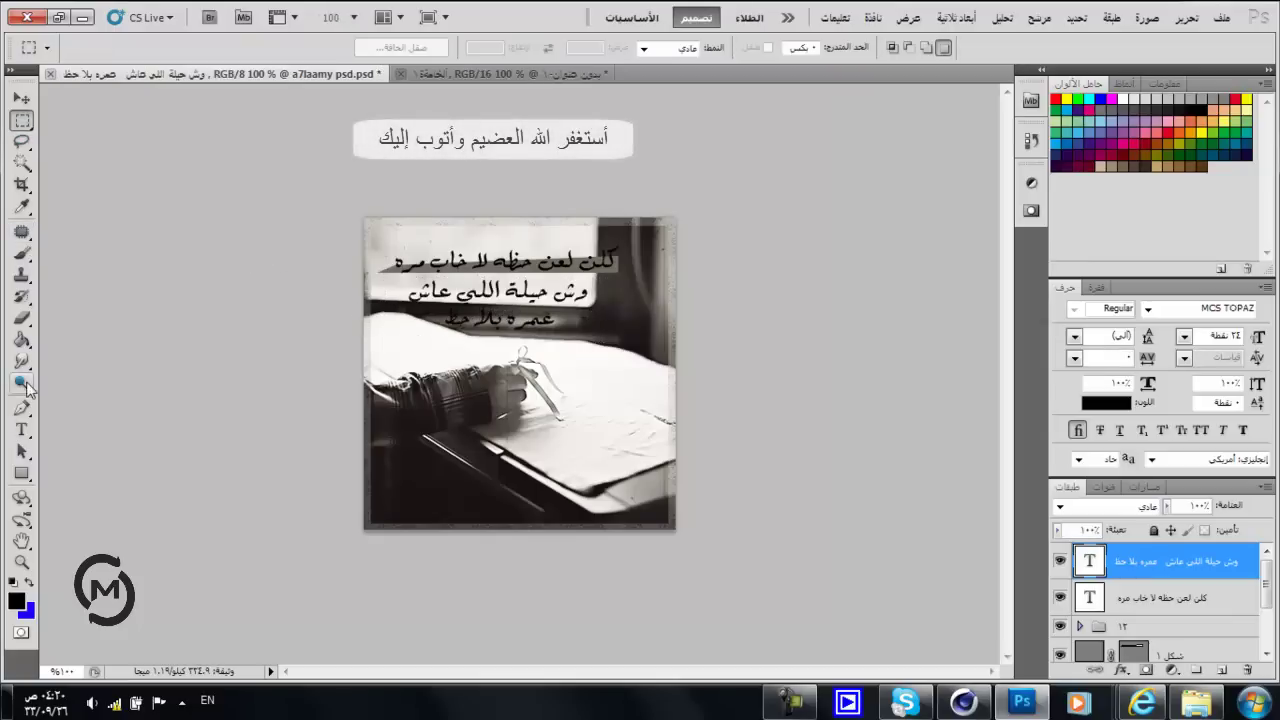
click(21, 430)
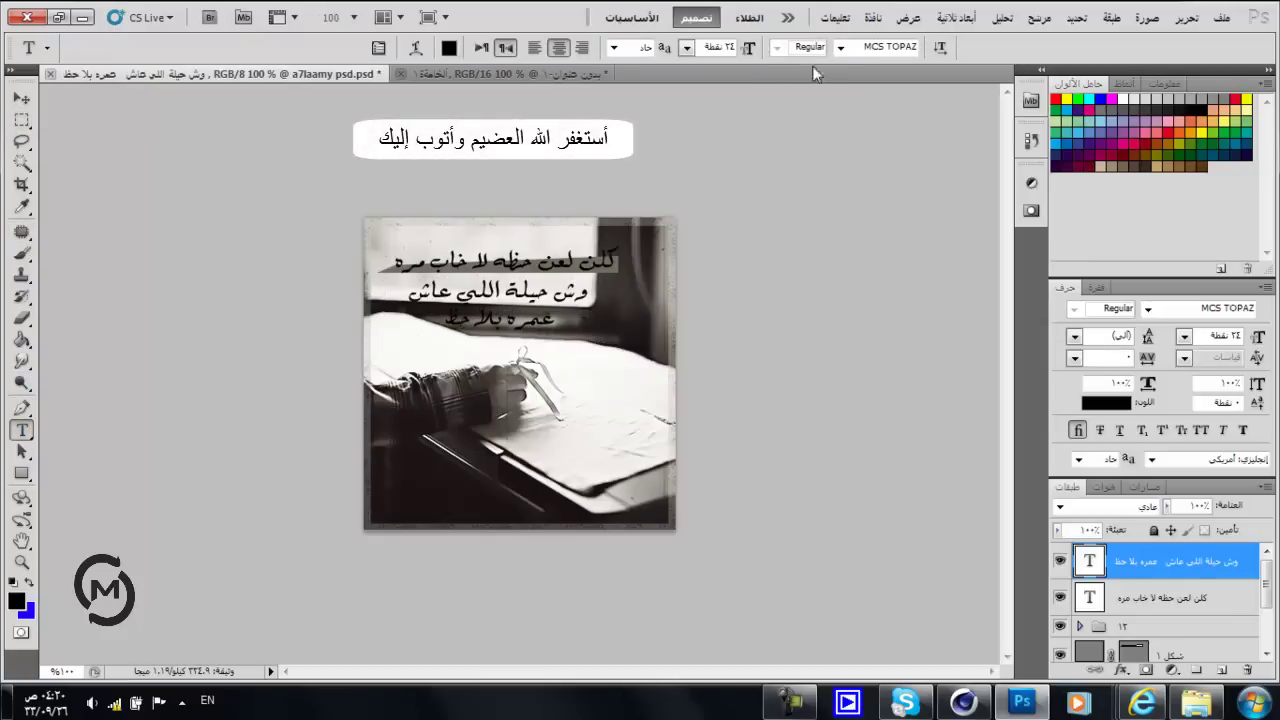
click(841, 47)
key(Escape)
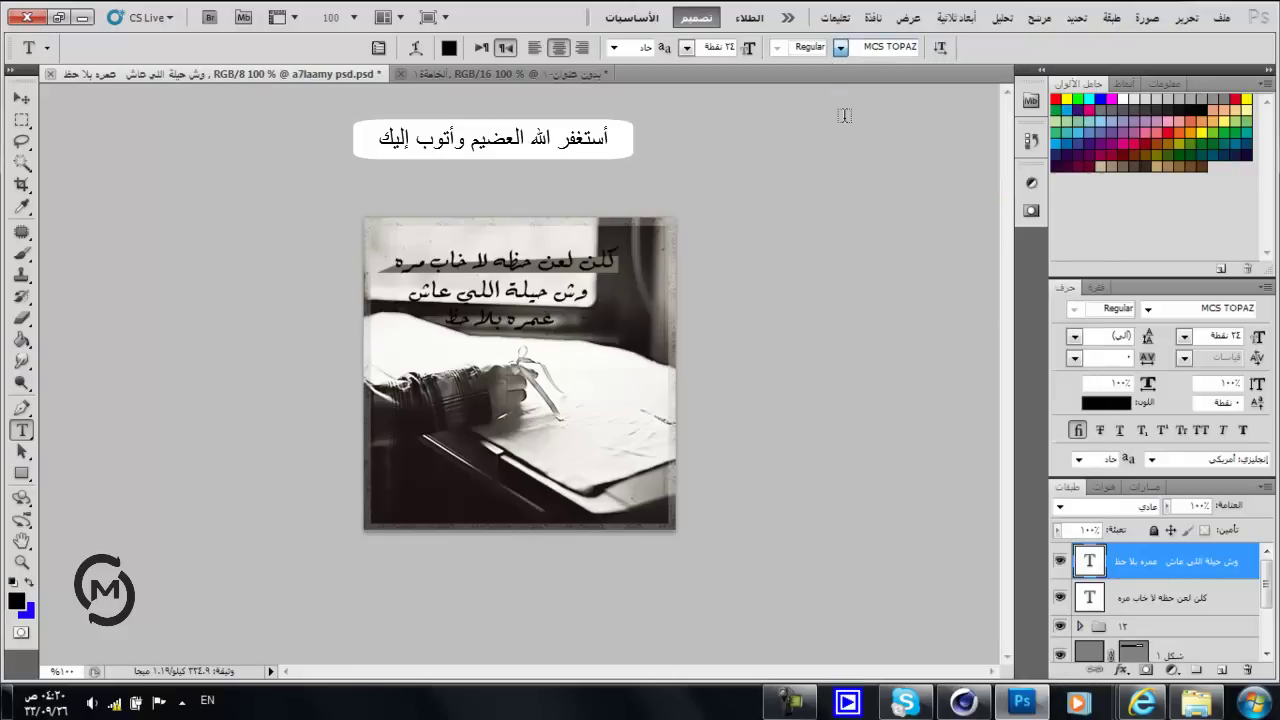
Try other fonts on the second verse line and set its font to MCS SKY.
key(Down)
key(Up)
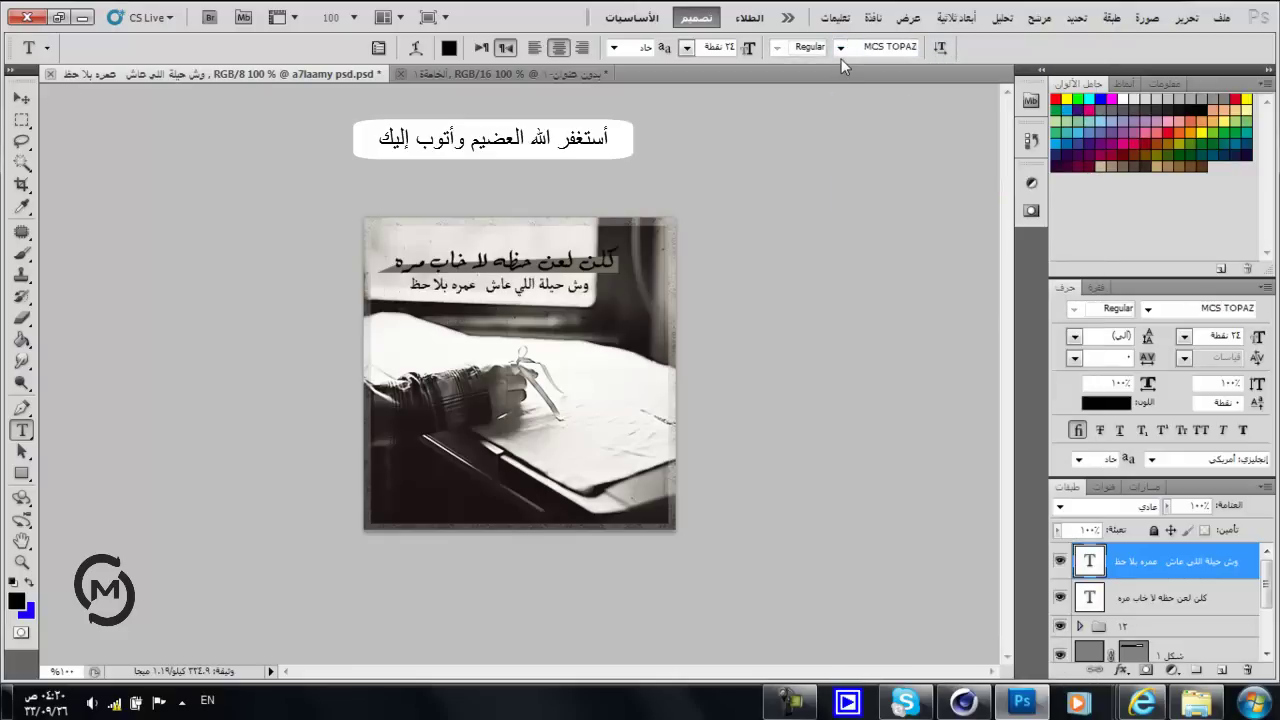
key(Down)
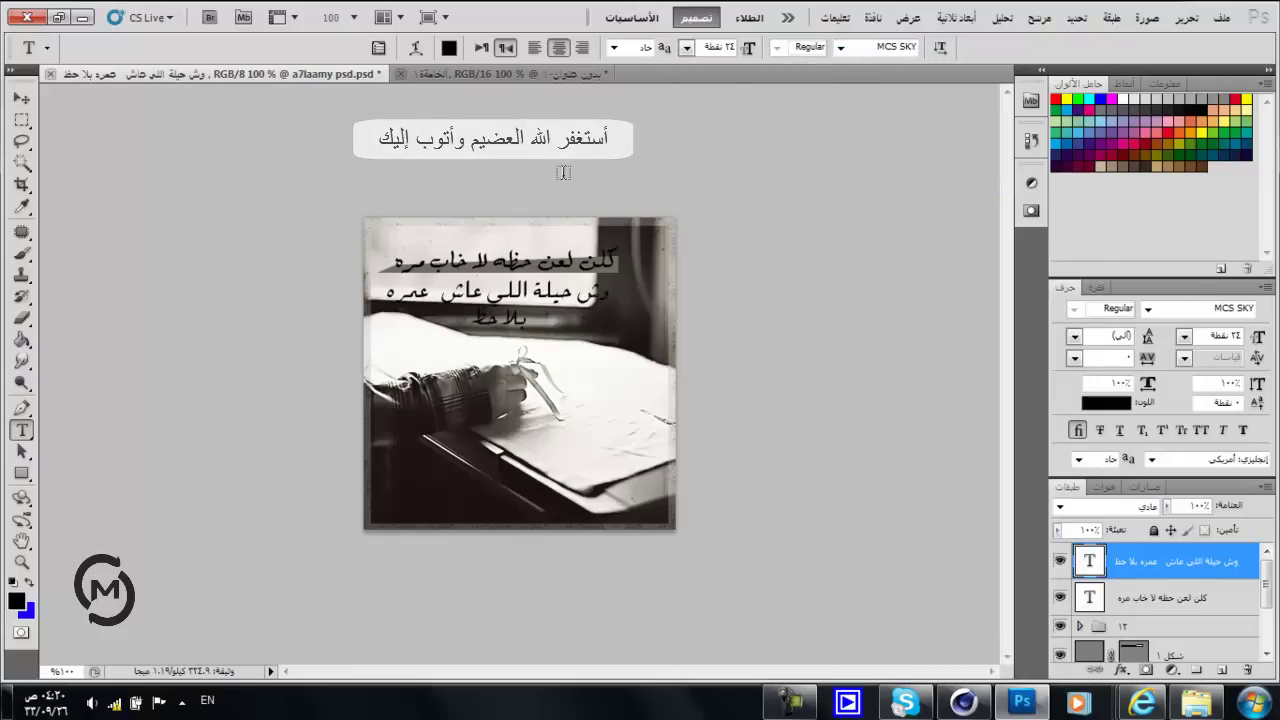
key(Down)
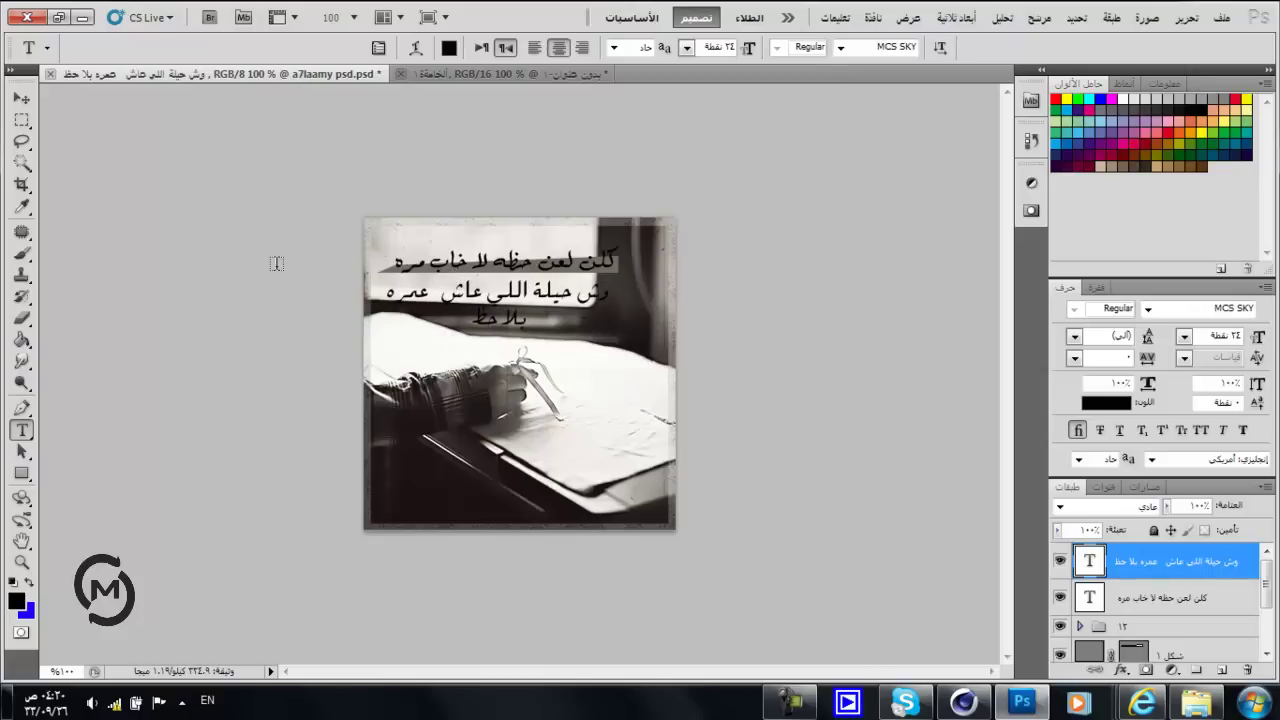
Nudge the second verse's text box three steps up and three steps to the right.
key(v)
key(Right)
key(Up)
key(Up)
key(Up)
key(Right)
key(Right)
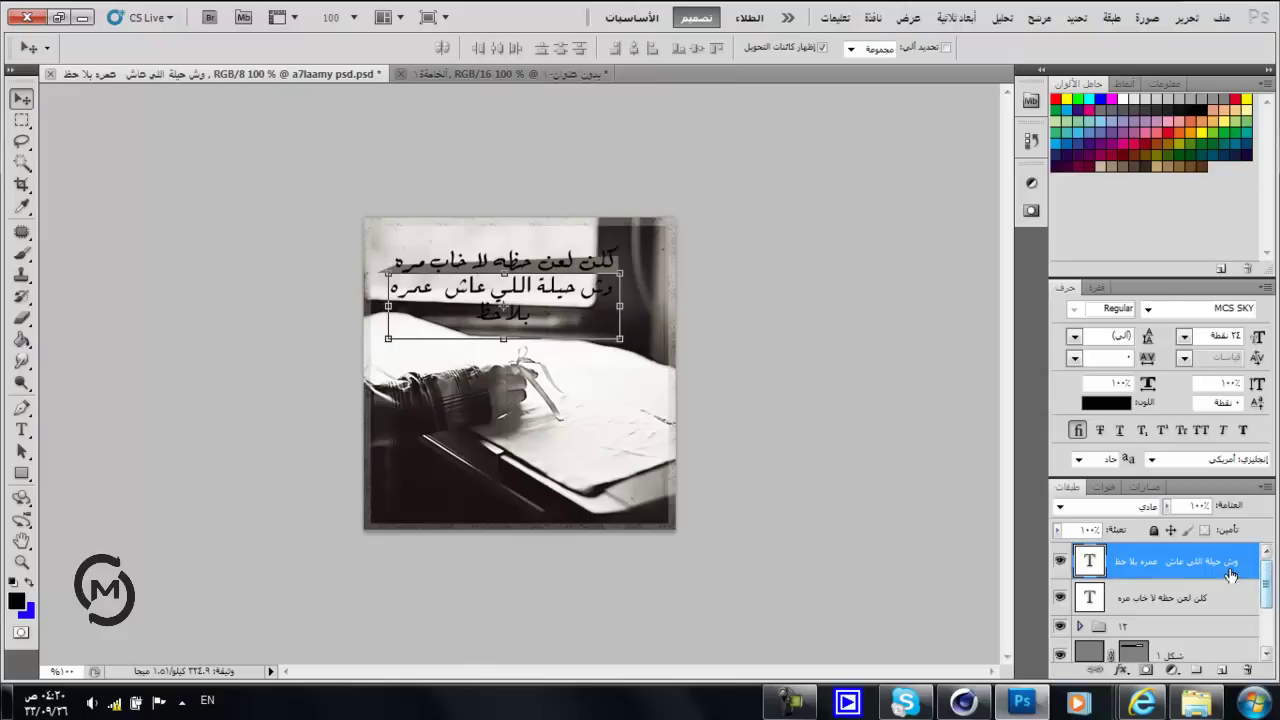
Move the first verse's text layer below the layer group and reselect the second verse's layer.
drag(1161, 593, 1133, 643)
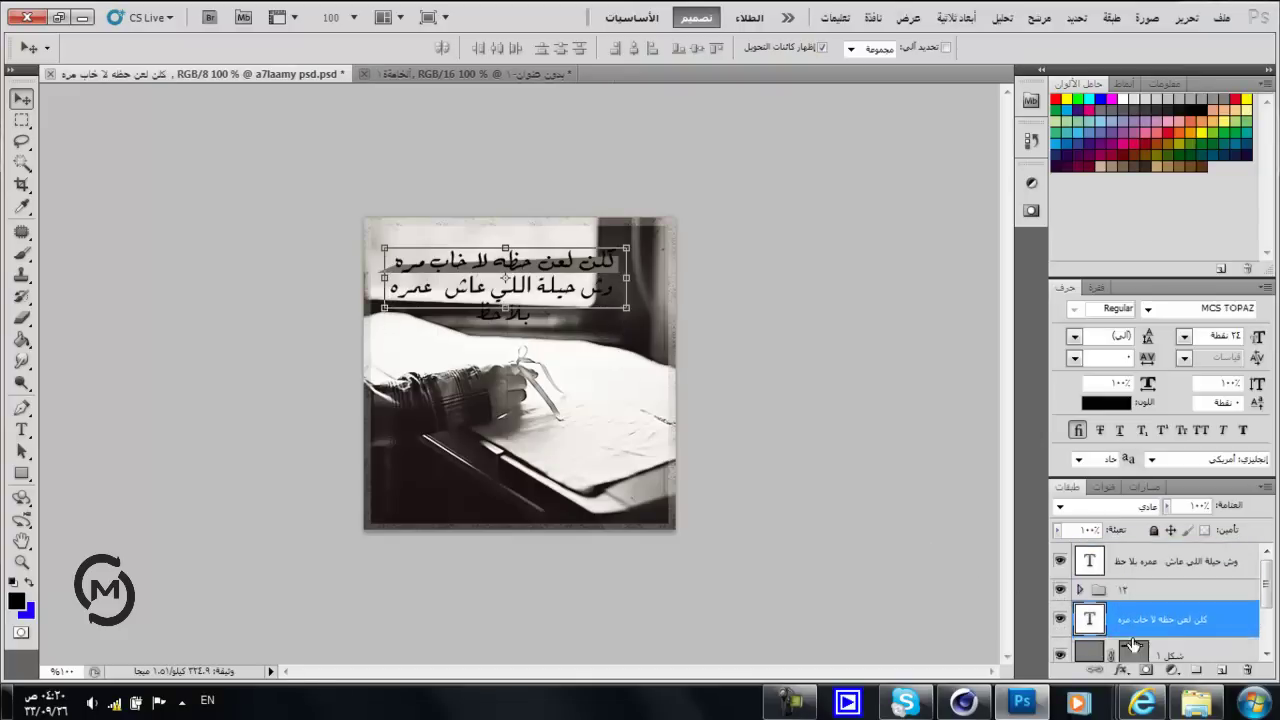
click(1145, 561)
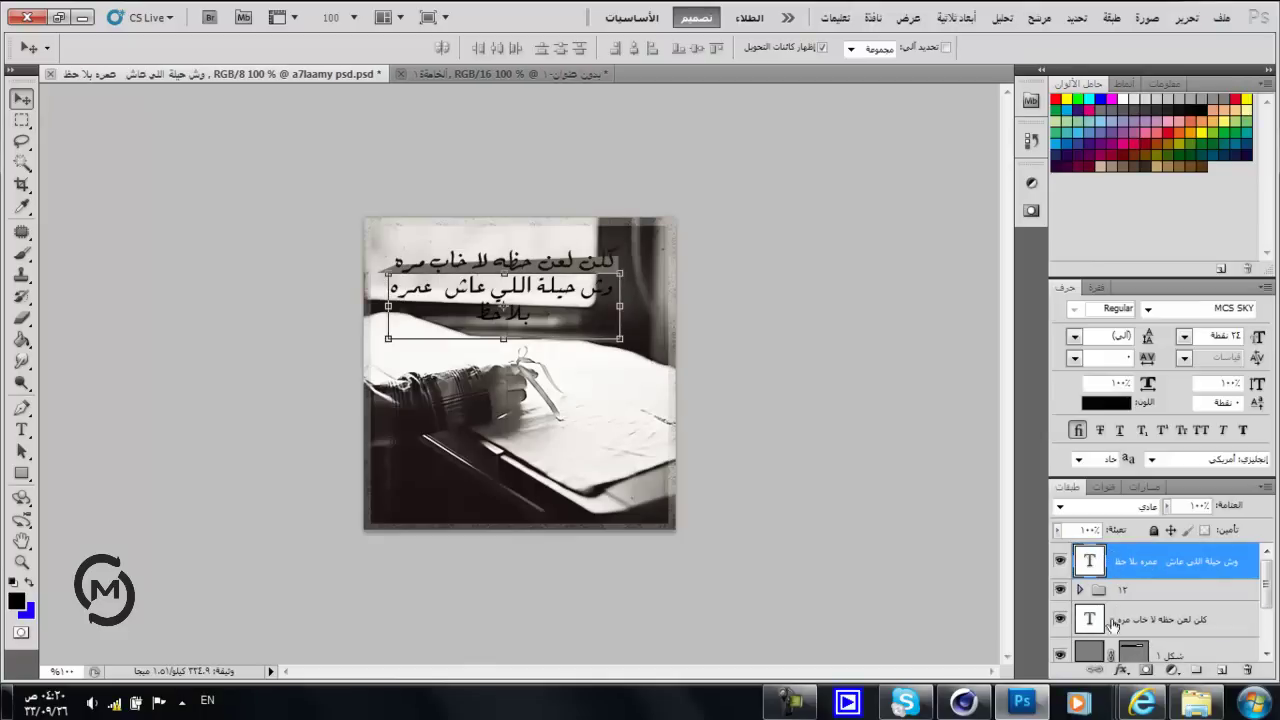
right_click(1110, 666)
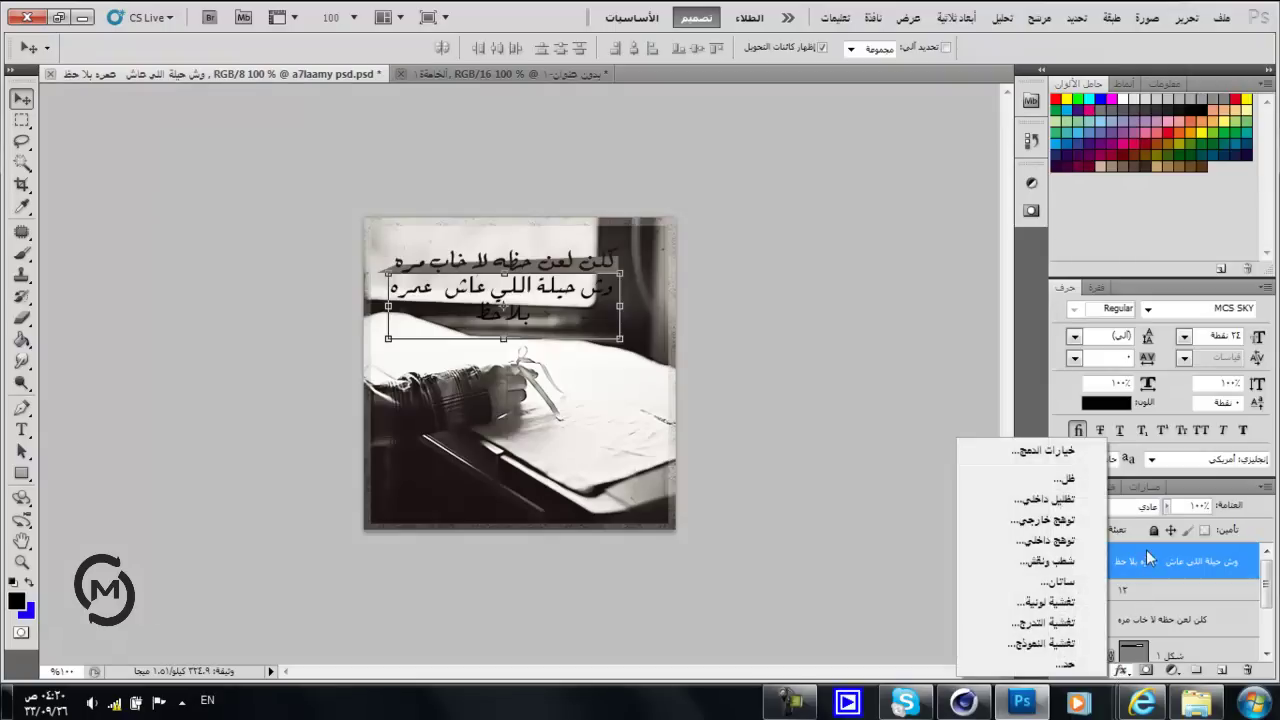
click(1150, 558)
Set the second verse's text colour to light grey #989898.
click(22, 430)
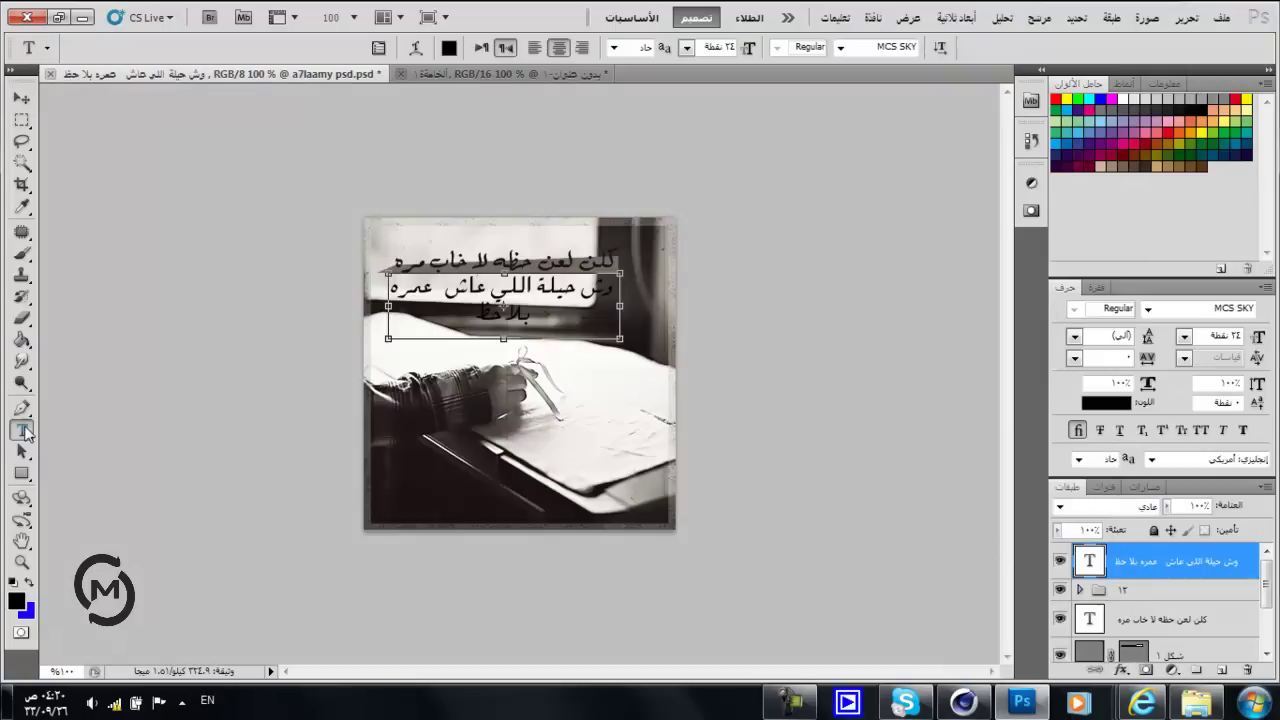
click(449, 47)
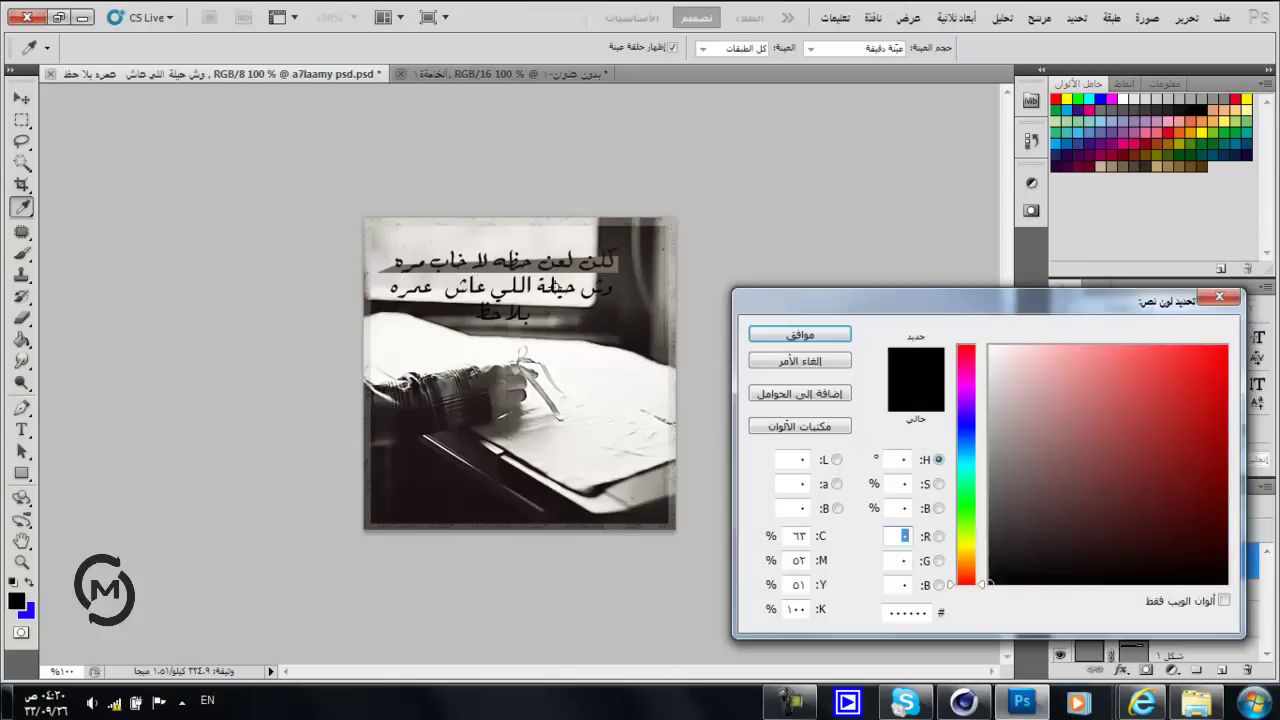
click(532, 268)
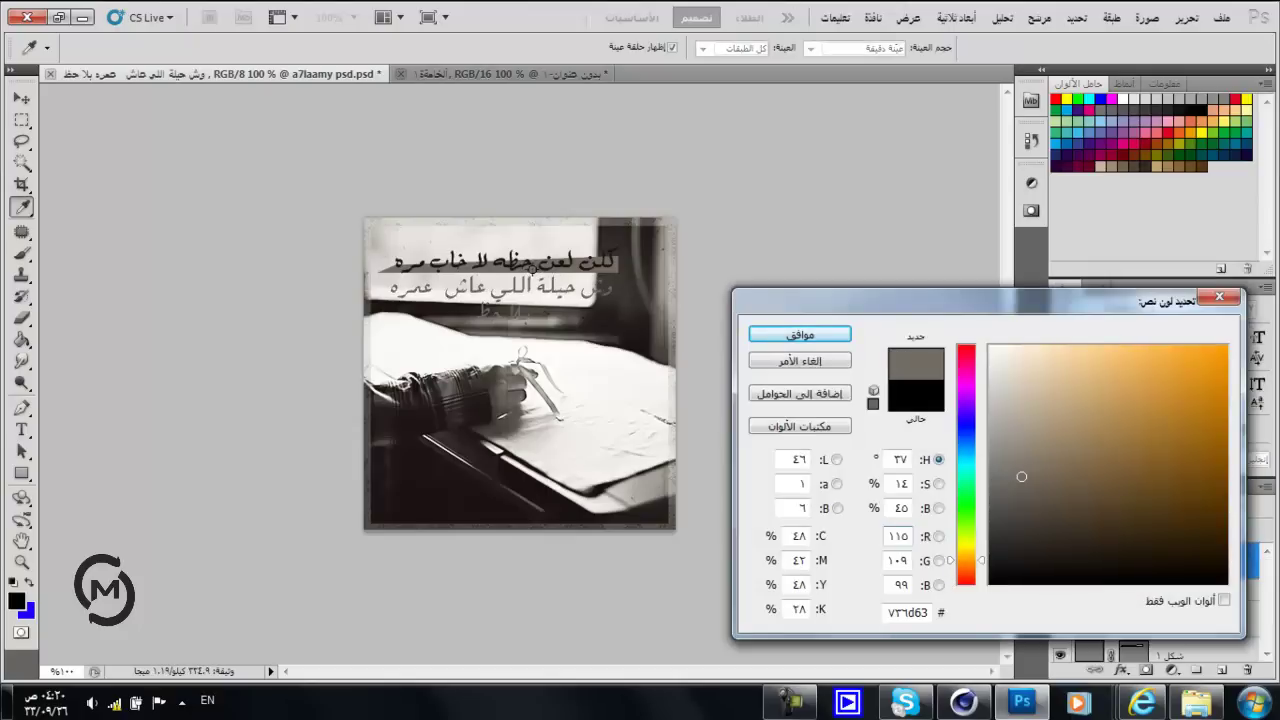
mouse_move(1011, 443)
mouse_down()
mouse_move(952, 450)
mouse_move(942, 488)
mouse_move(985, 466)
mouse_move(987, 445)
mouse_up()
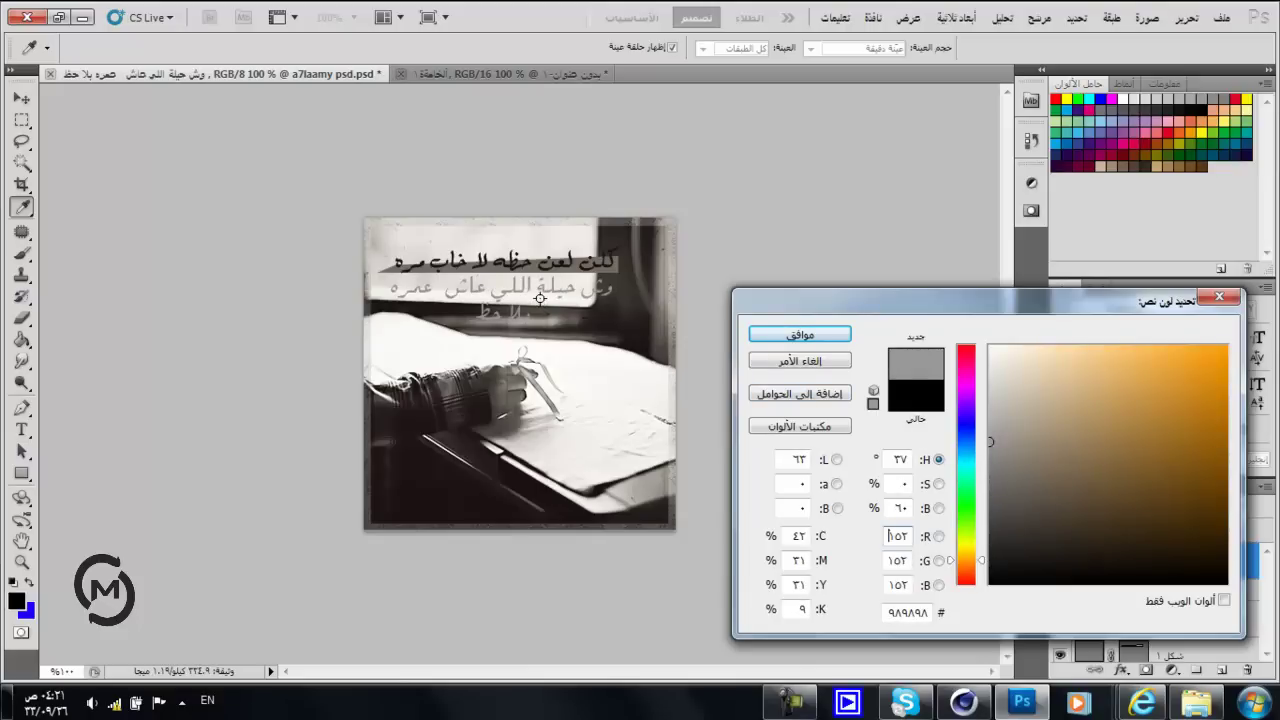
click(800, 333)
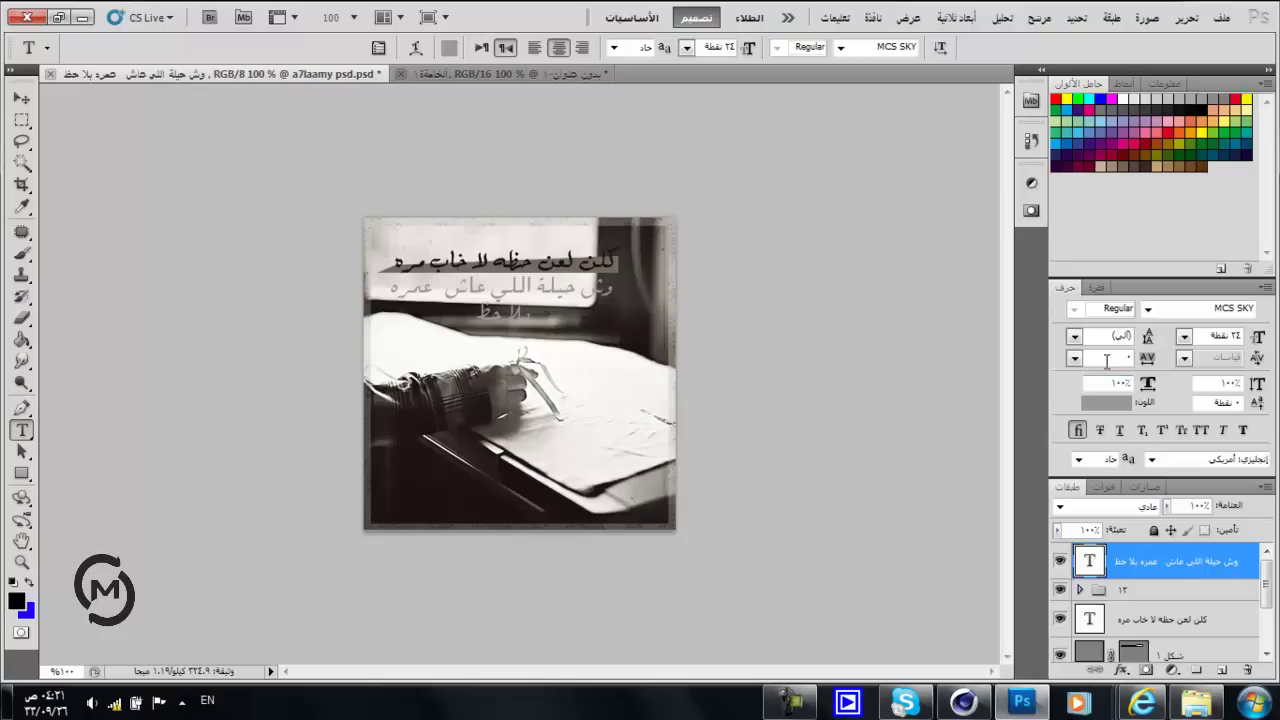
Set the second verse's tracking to -60 and insert a line break before "عمره بلا حظ".
text(-60)
key(Return)
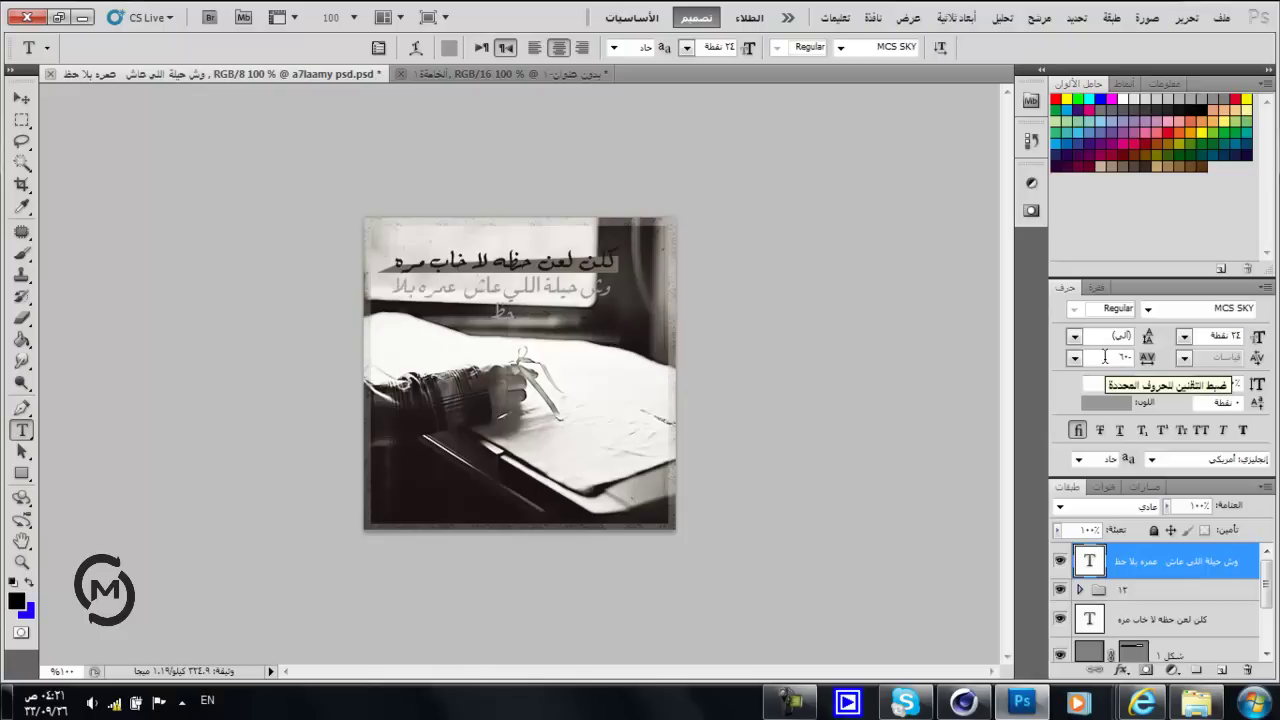
click(459, 289)
key(Return)
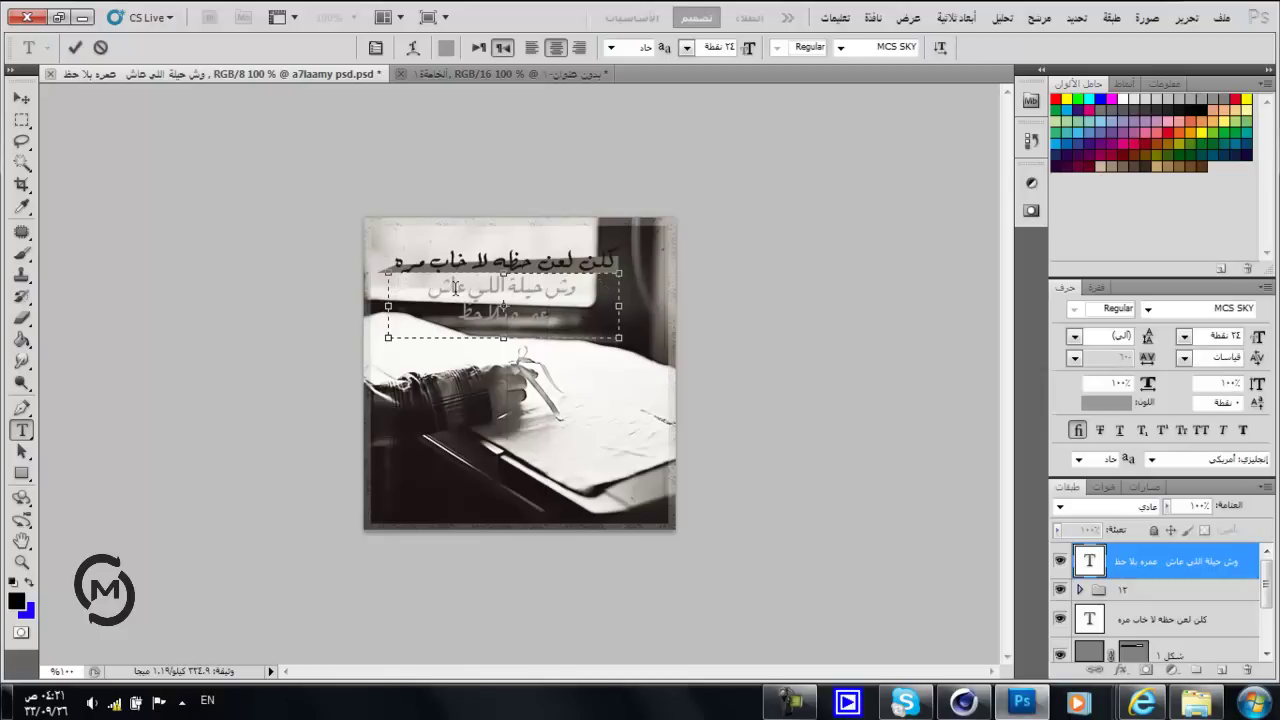
click(20, 119)
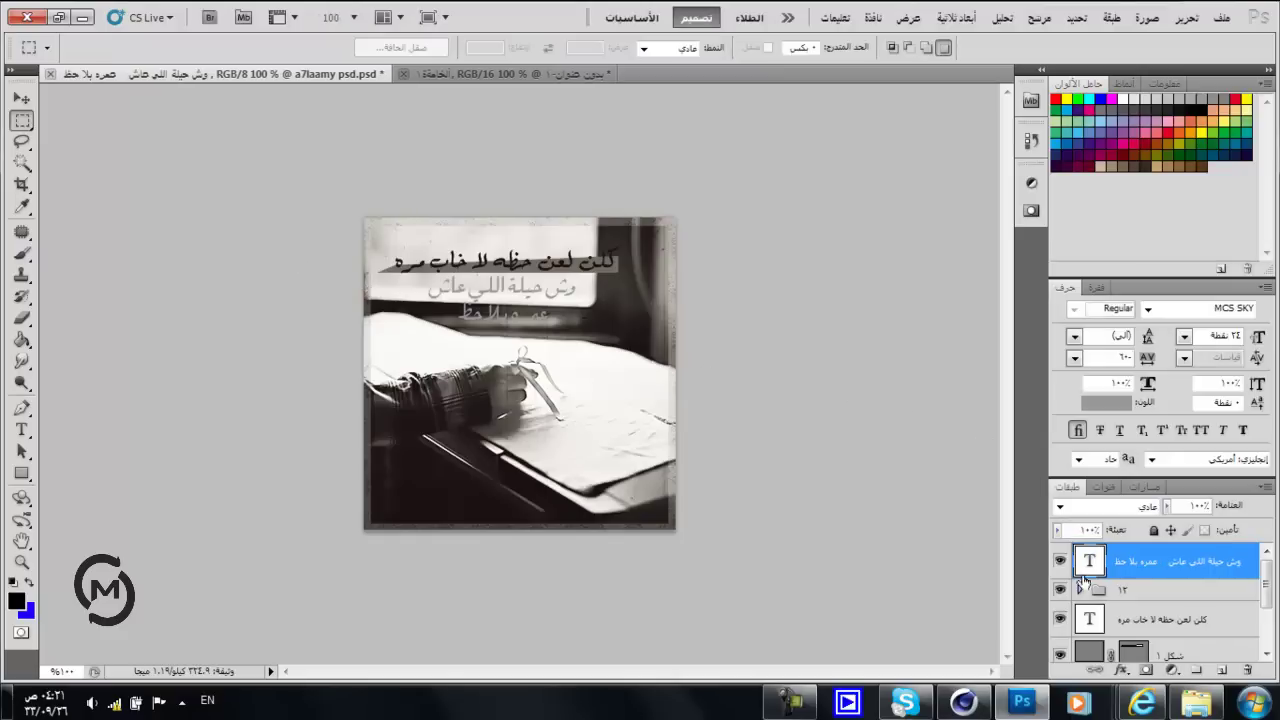
Set the second verse's text colour to dark grey #5d5d5d.
click(20, 430)
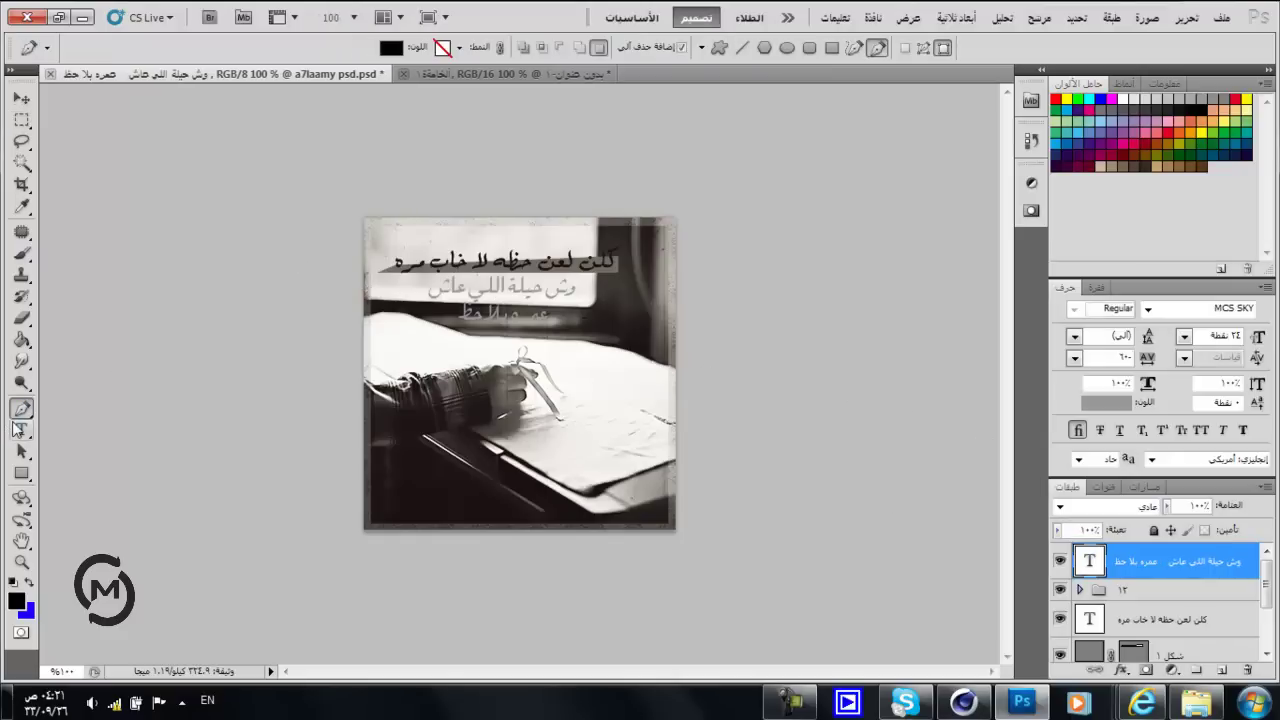
click(448, 50)
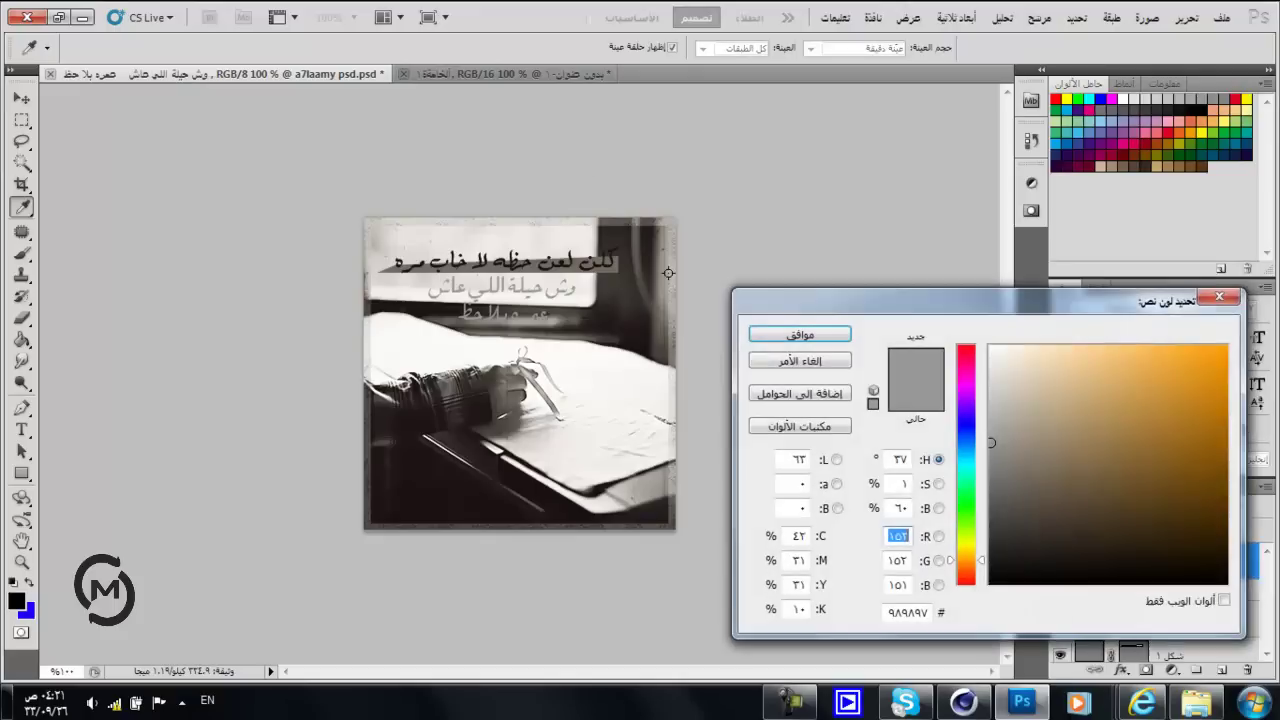
click(988, 497)
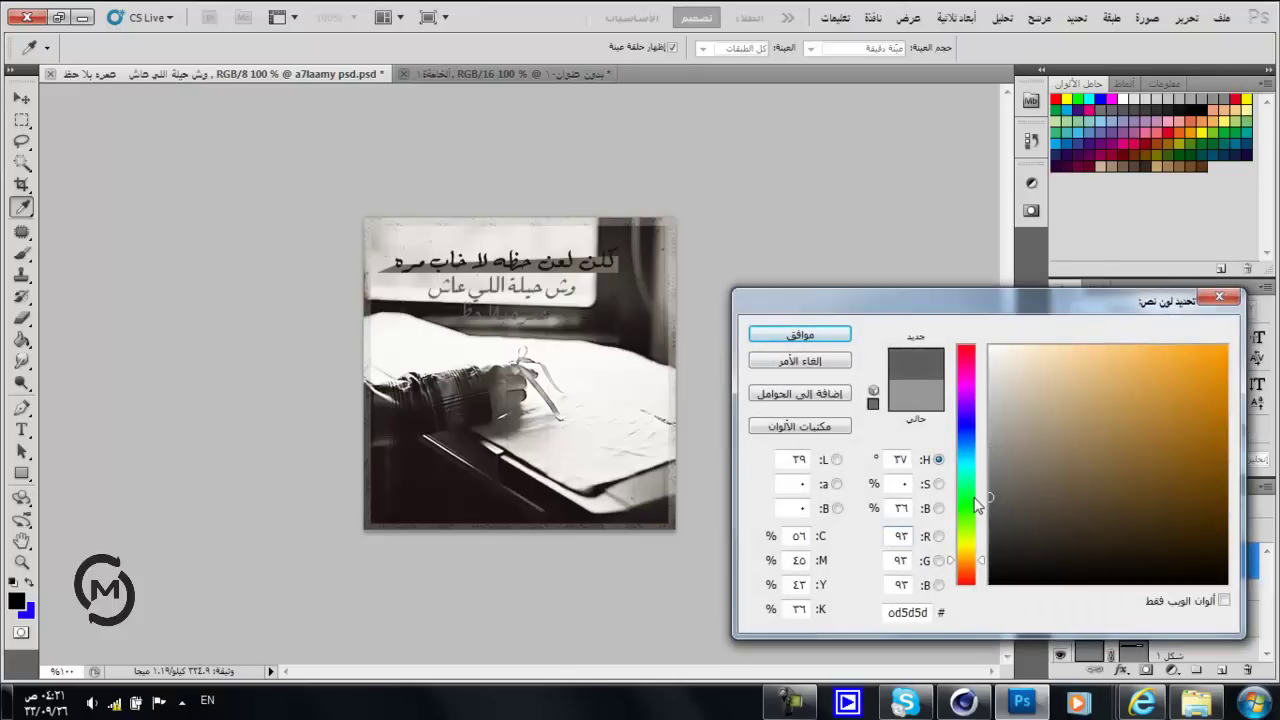
key(Return)
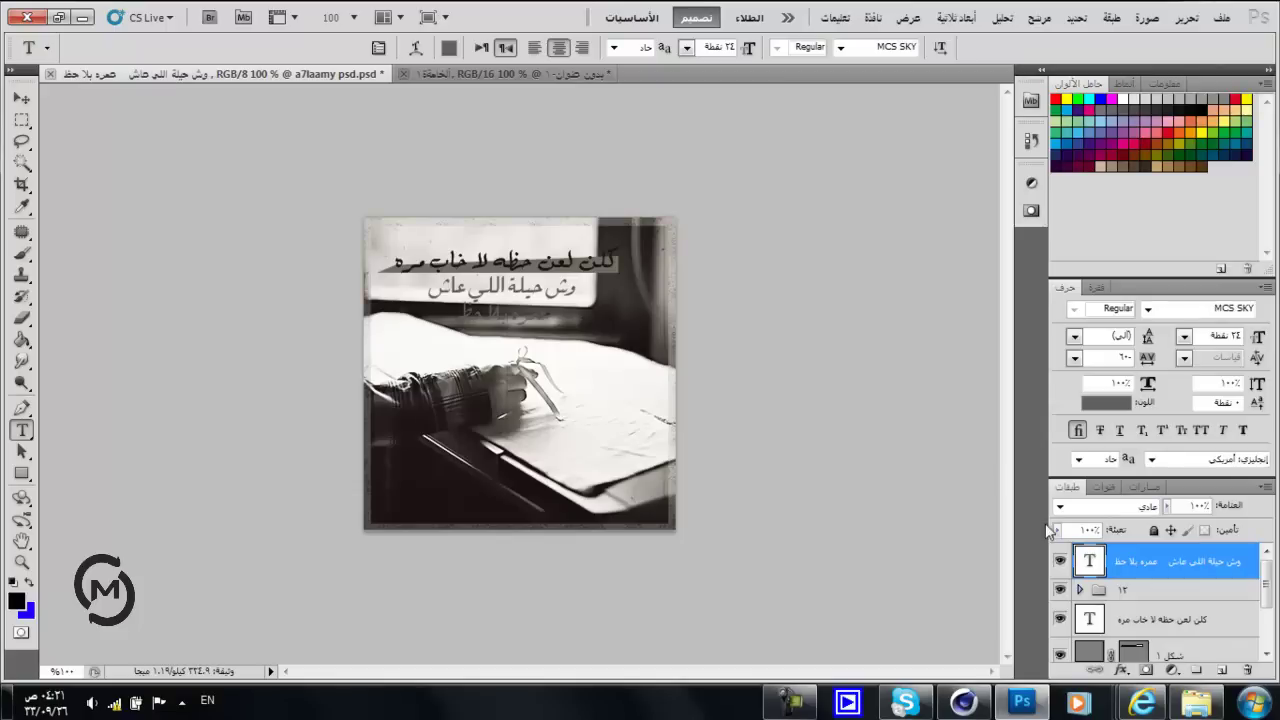
Add a drop shadow to the second verse's text layer with a distance of 1 px.
click(1121, 670)
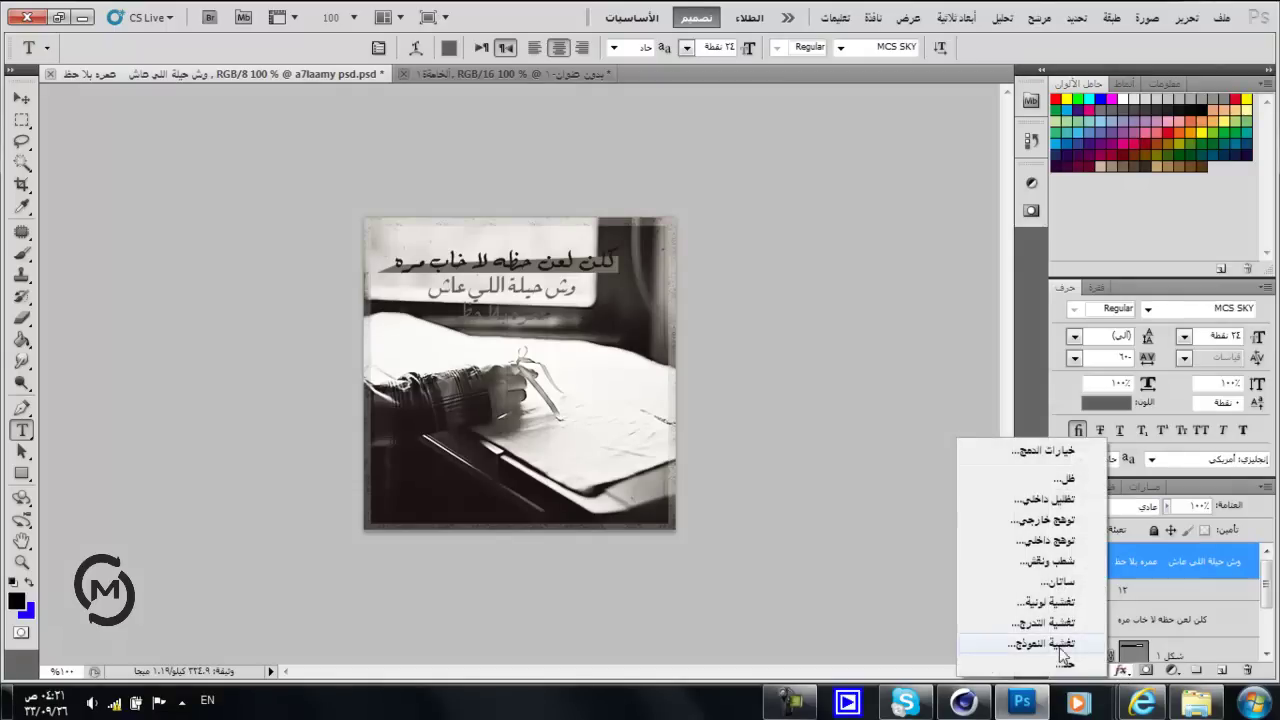
click(1043, 479)
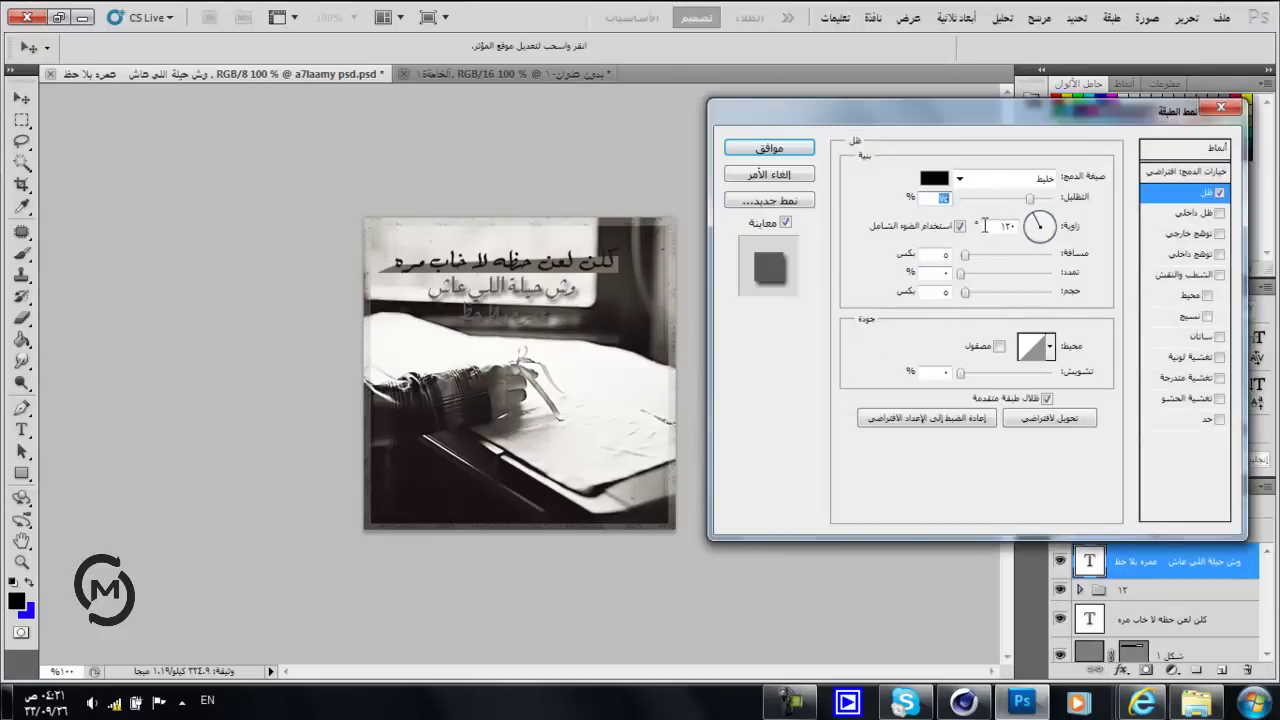
click(945, 254)
drag(945, 254, 921, 254)
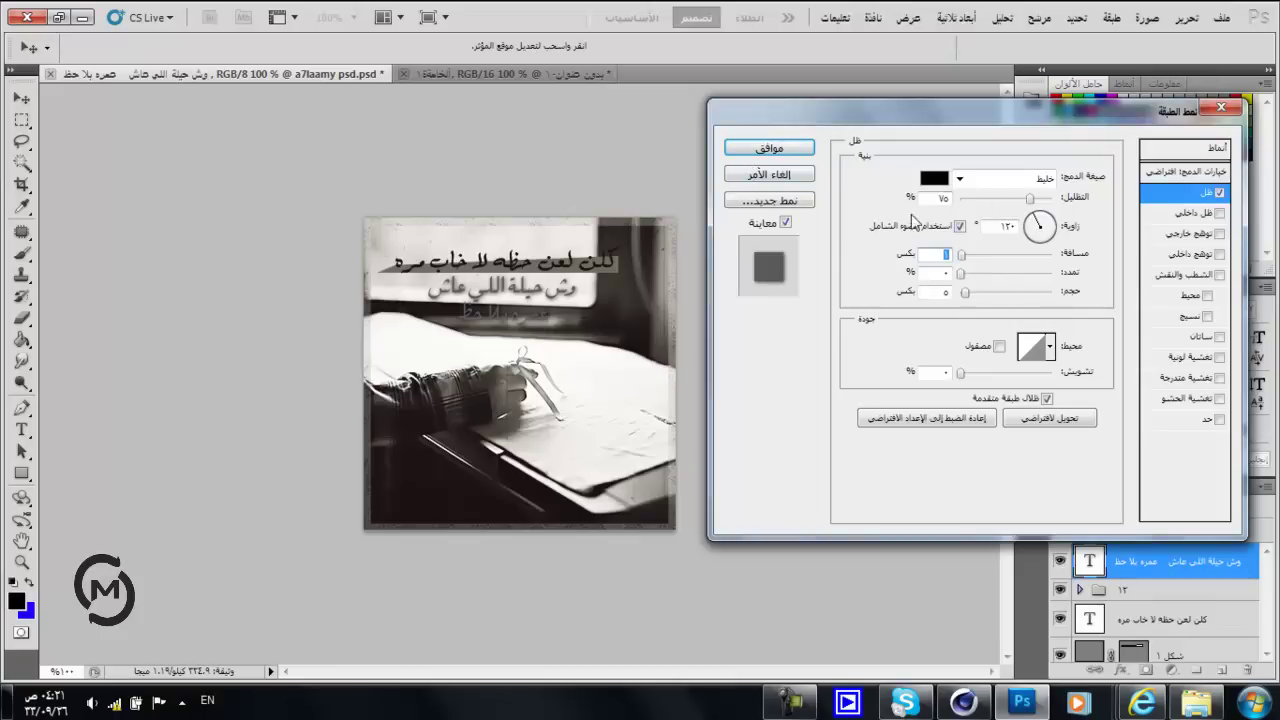
click(748, 150)
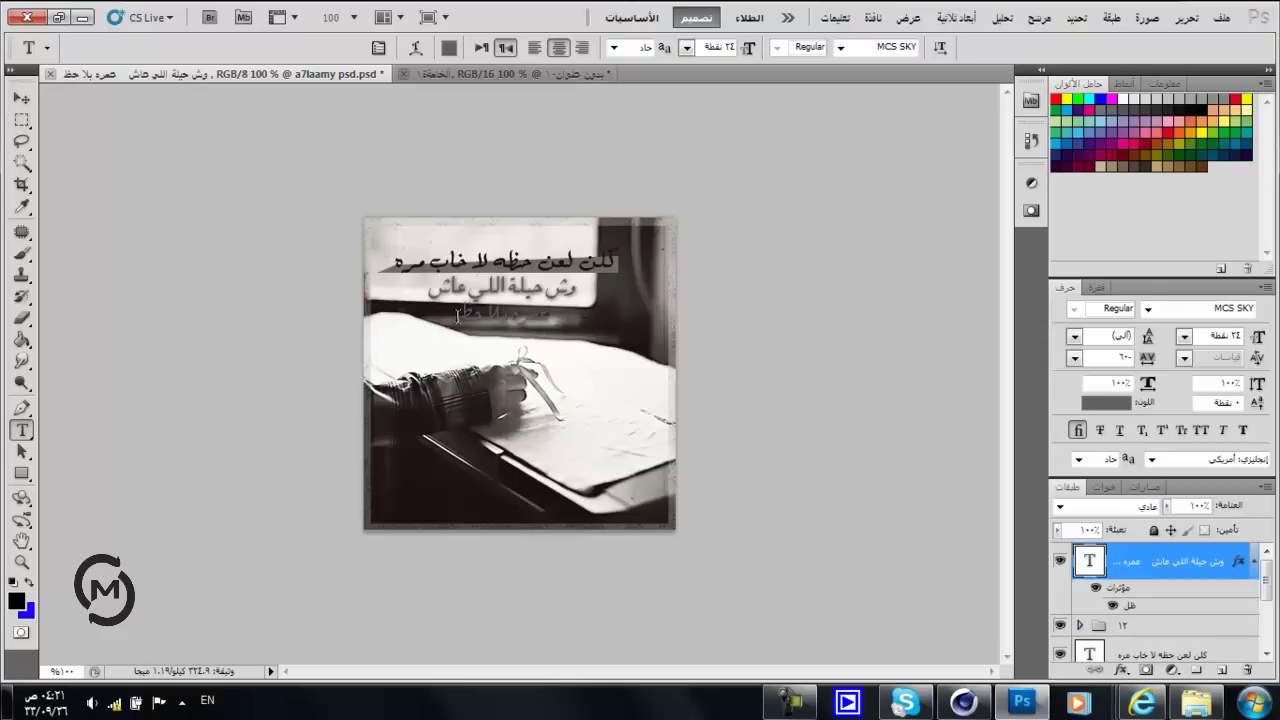
Recolour only the words "عمره بلا حظ" to light grey #b9b9b9.
drag(456, 314, 550, 316)
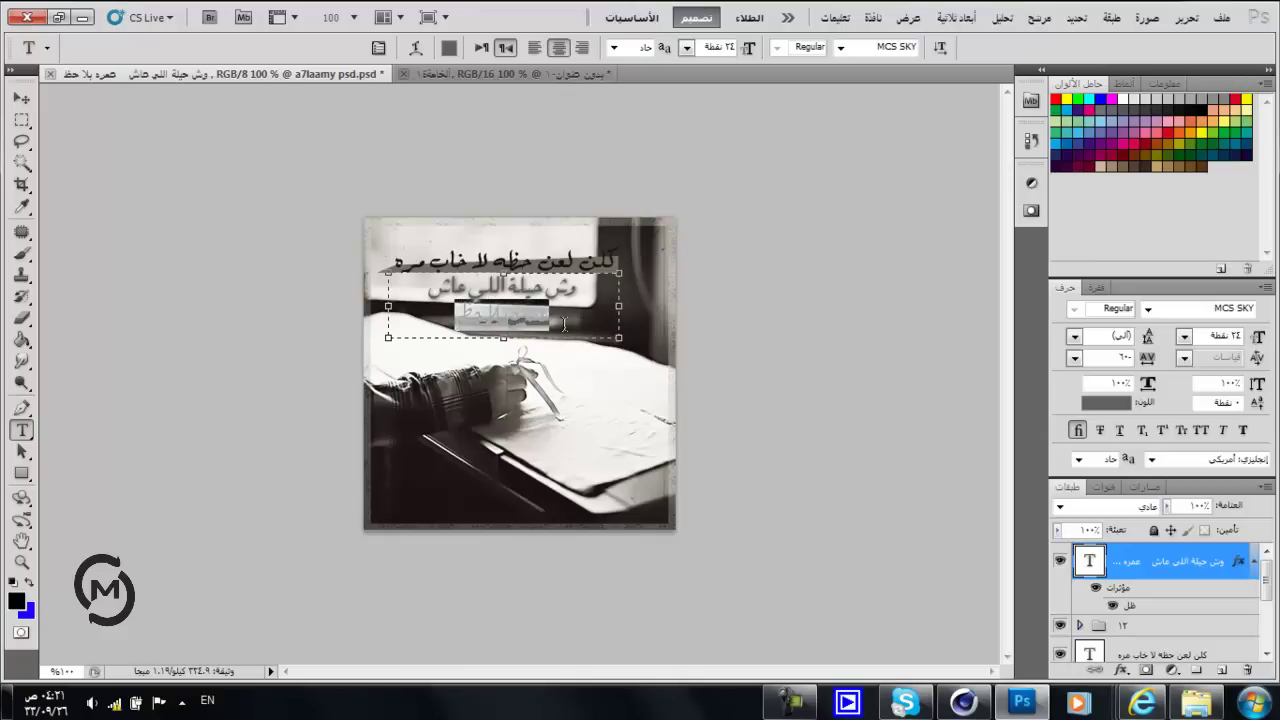
click(446, 47)
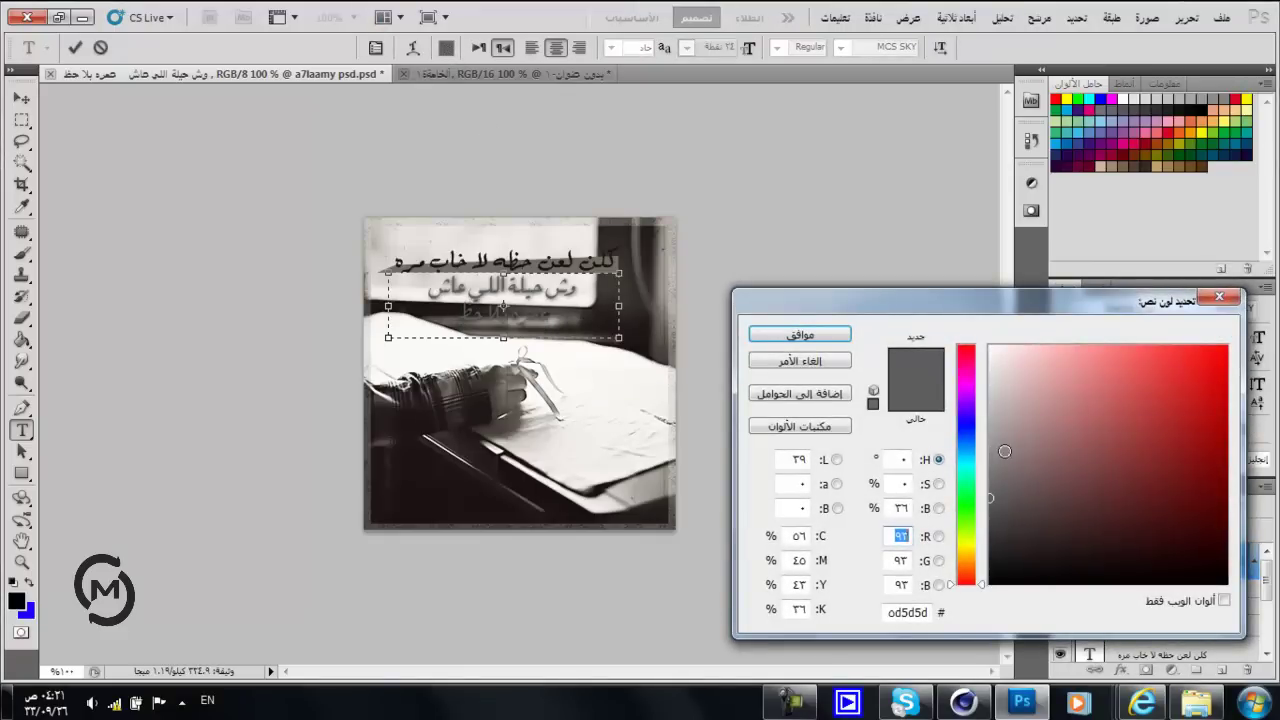
click(990, 415)
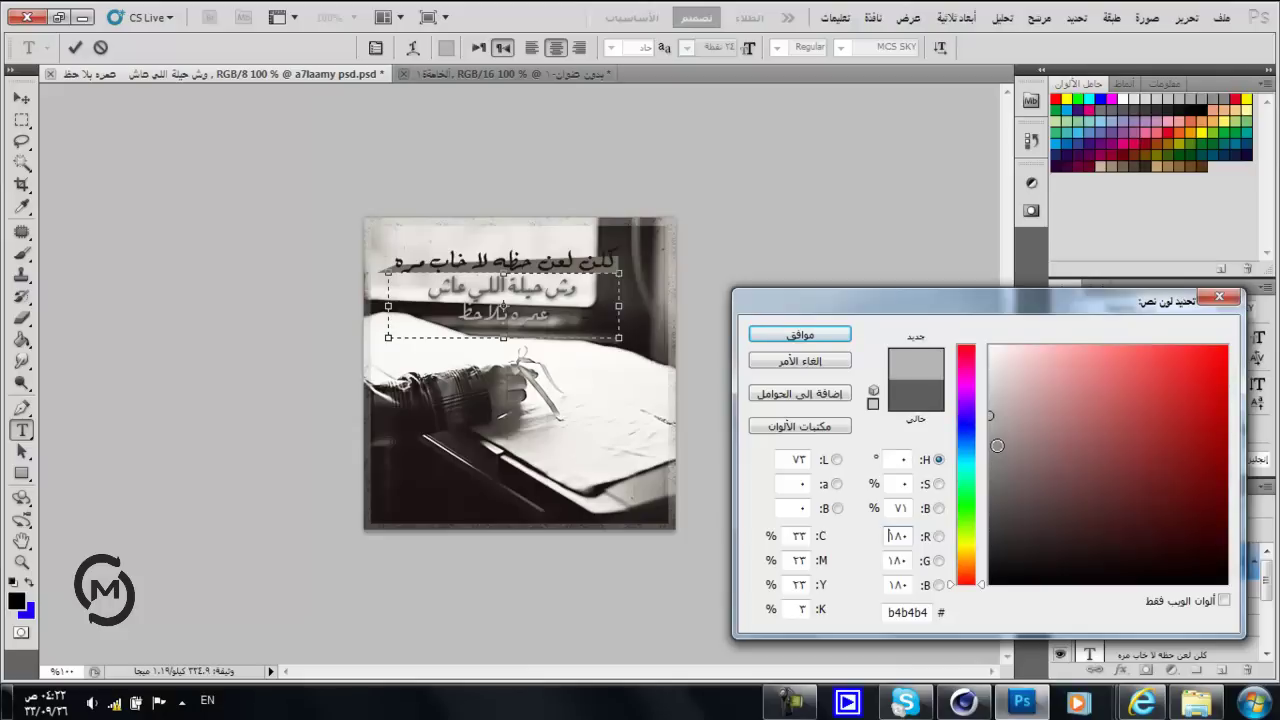
mouse_move(992, 425)
mouse_down()
mouse_move(998, 403)
mouse_move(957, 403)
mouse_up()
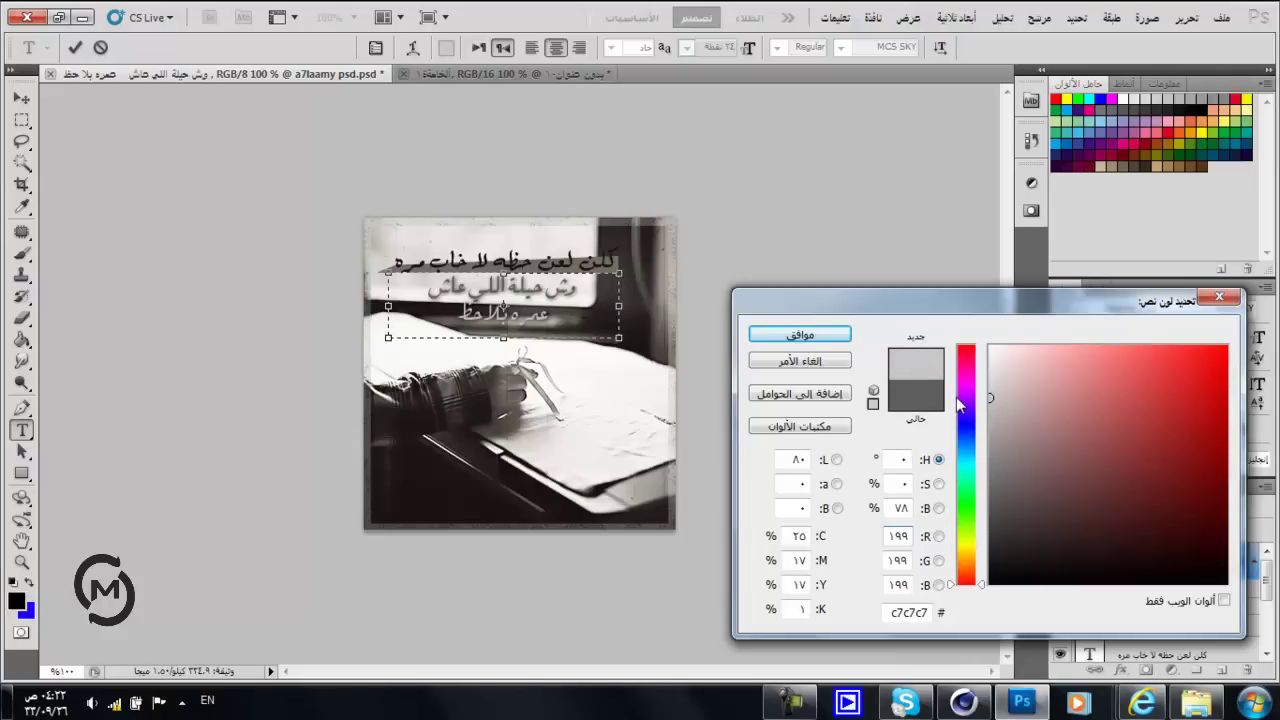
mouse_move(990, 505)
mouse_down()
mouse_move(955, 539)
mouse_move(956, 366)
mouse_move(987, 410)
mouse_up()
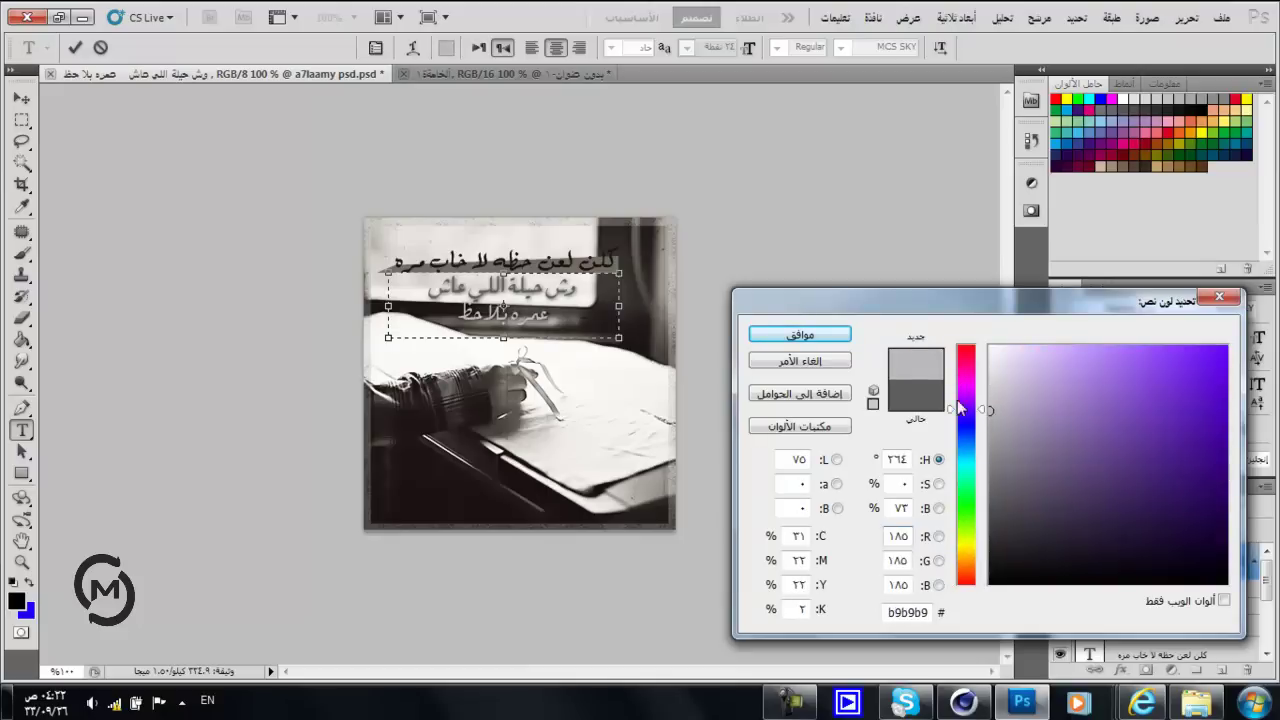
click(807, 338)
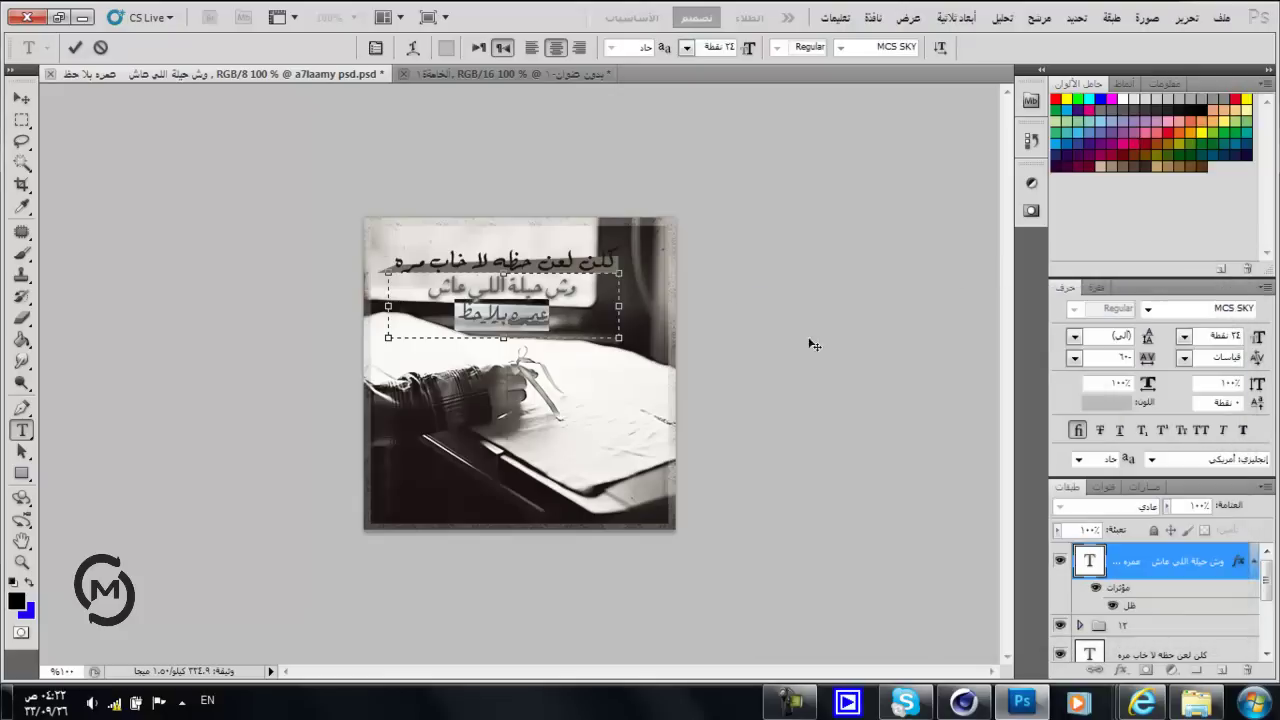
click(21, 119)
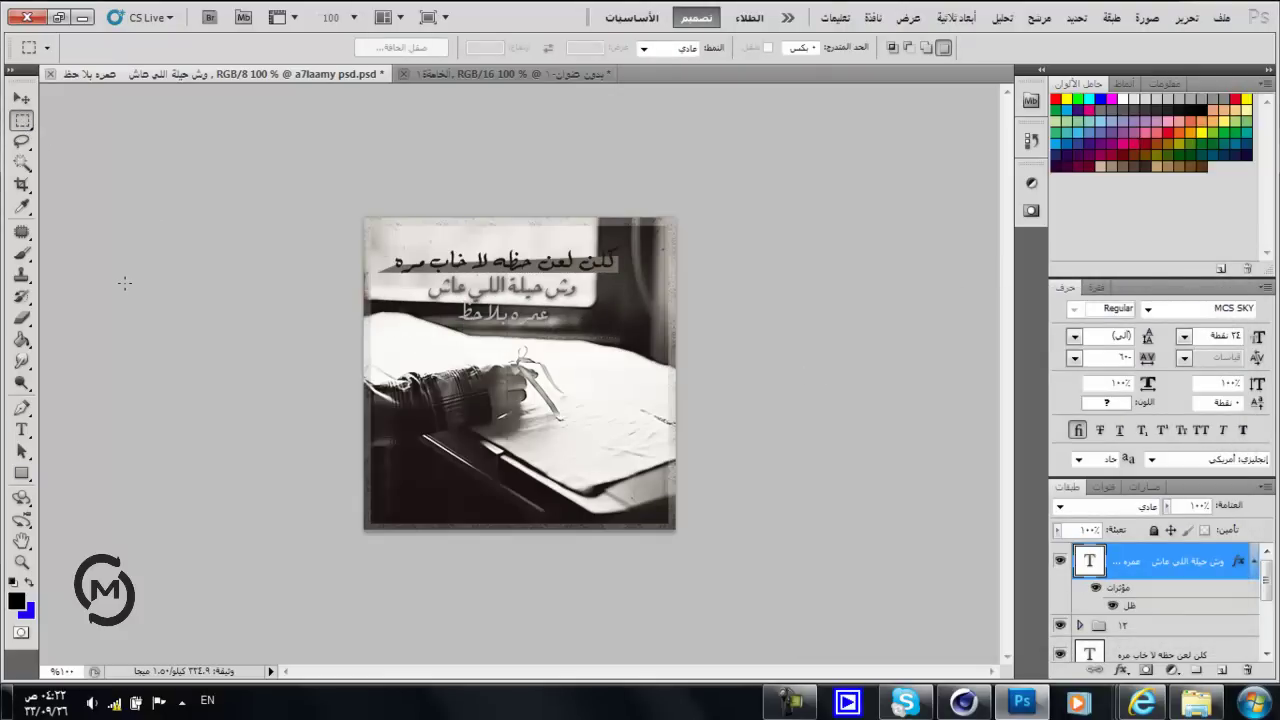
Add a small text box over the white paper containing an asterisk ornament.
click(21, 429)
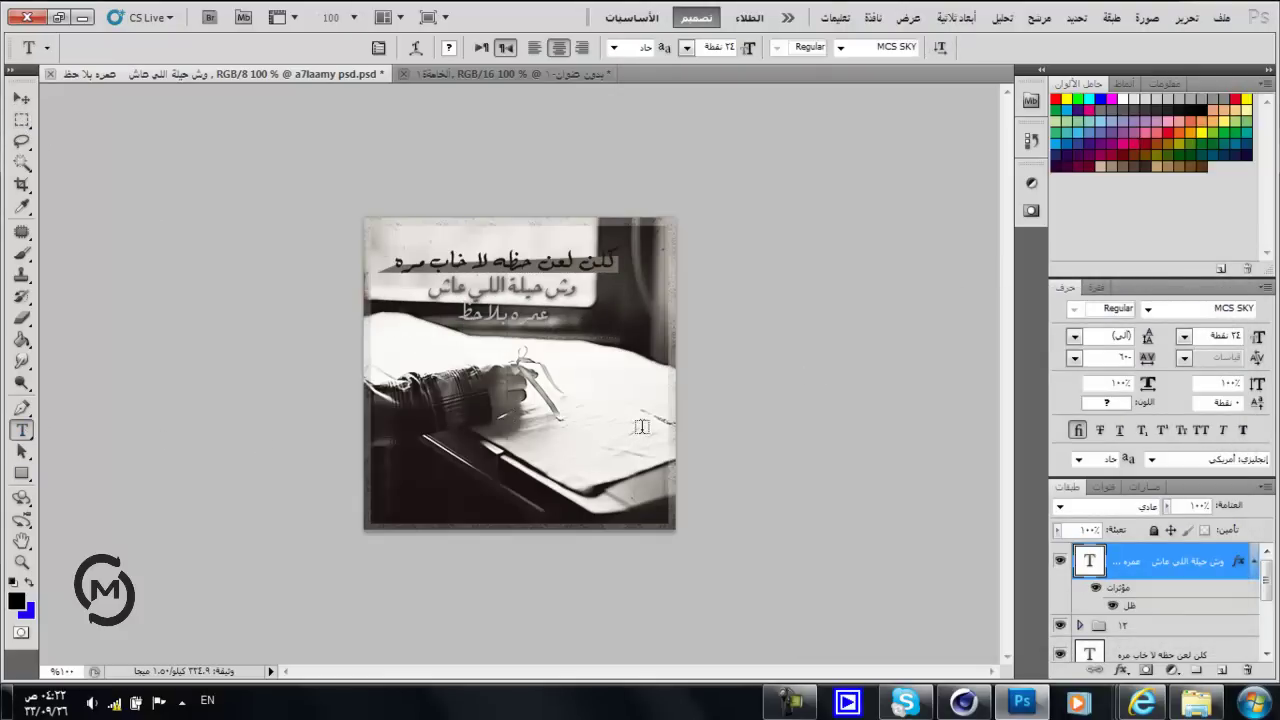
drag(625, 397, 576, 430)
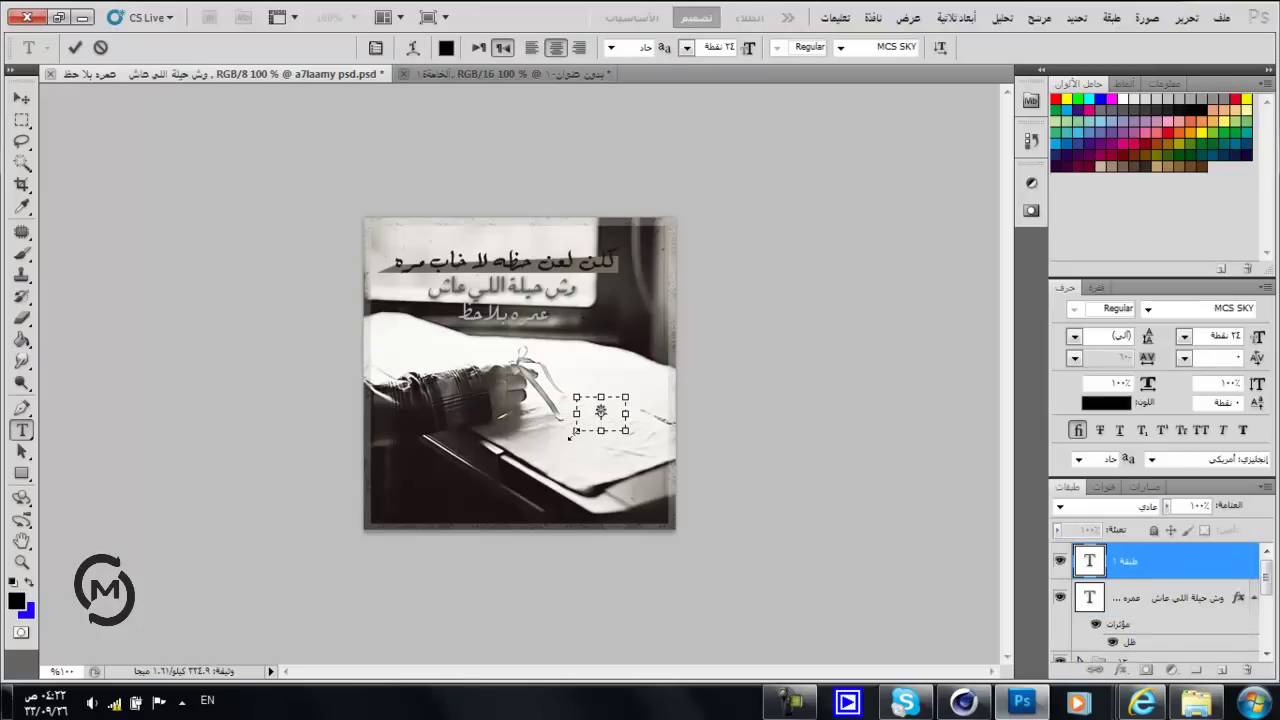
click(21, 98)
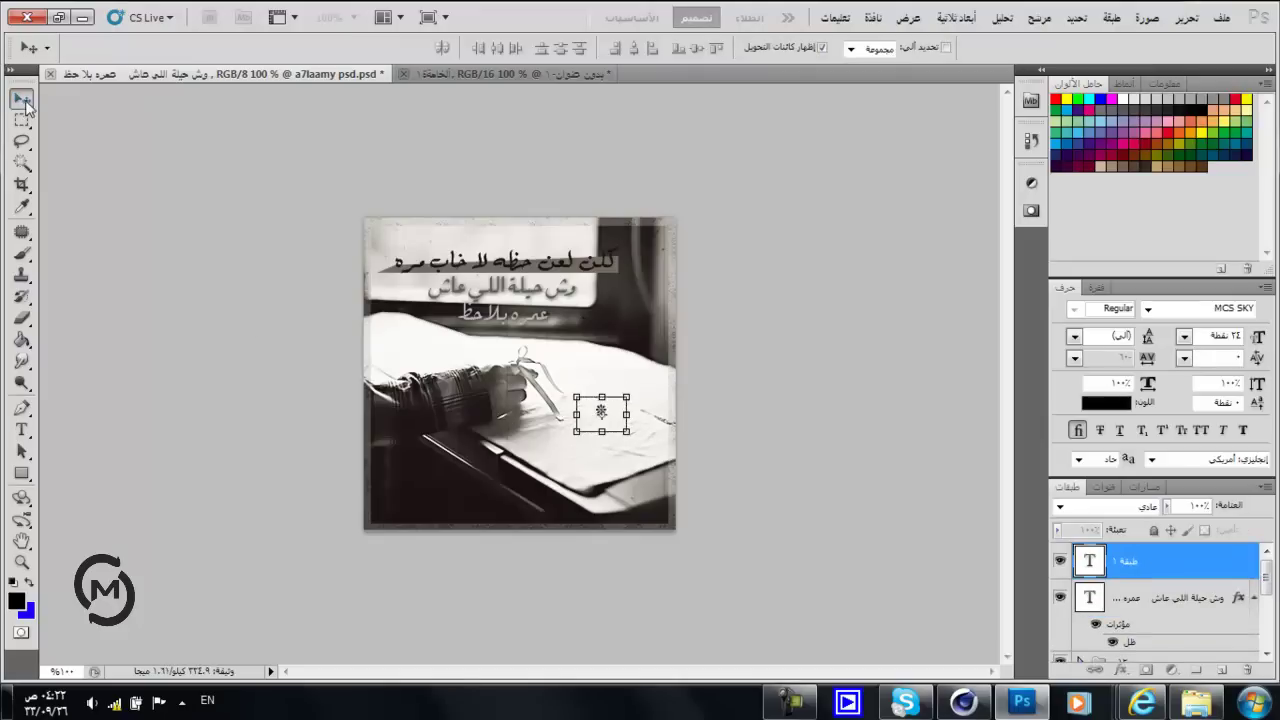
Enlarge the asterisk ornament to about 221% and place it in the picture's upper-right corner, beside the first verse.
drag(577, 432, 507, 481)
drag(566, 428, 388, 248)
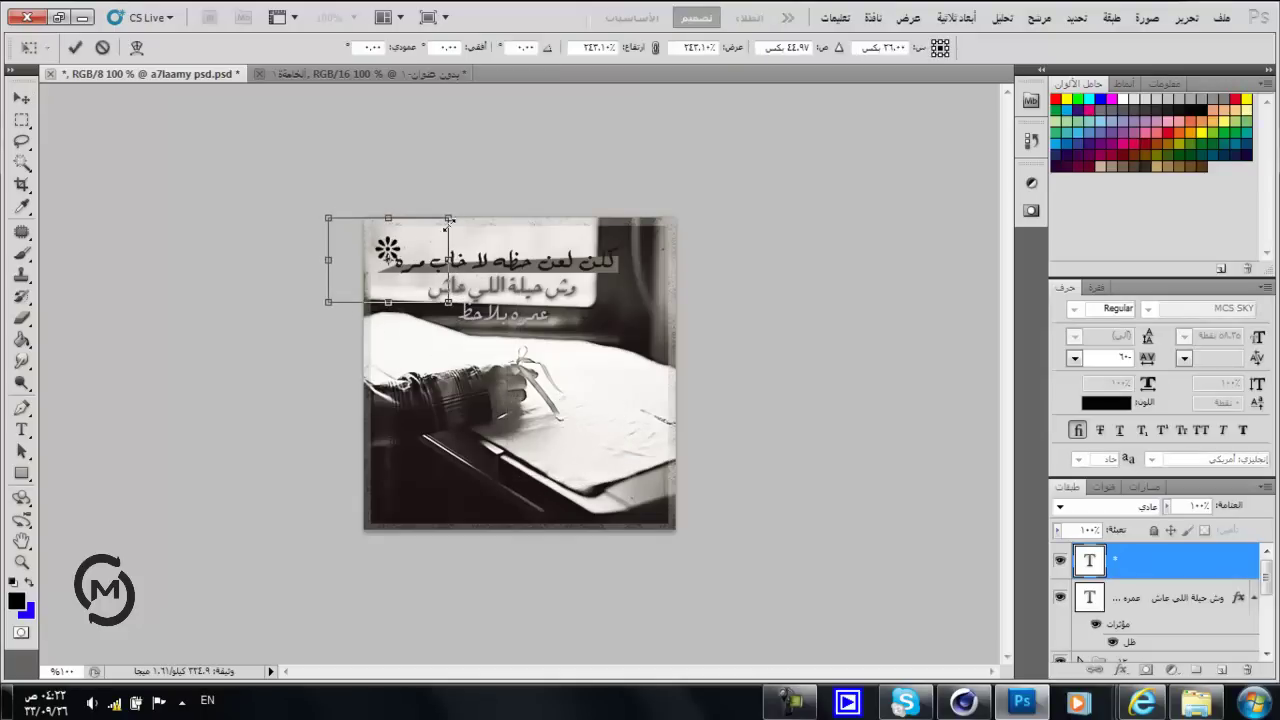
drag(452, 214, 441, 220)
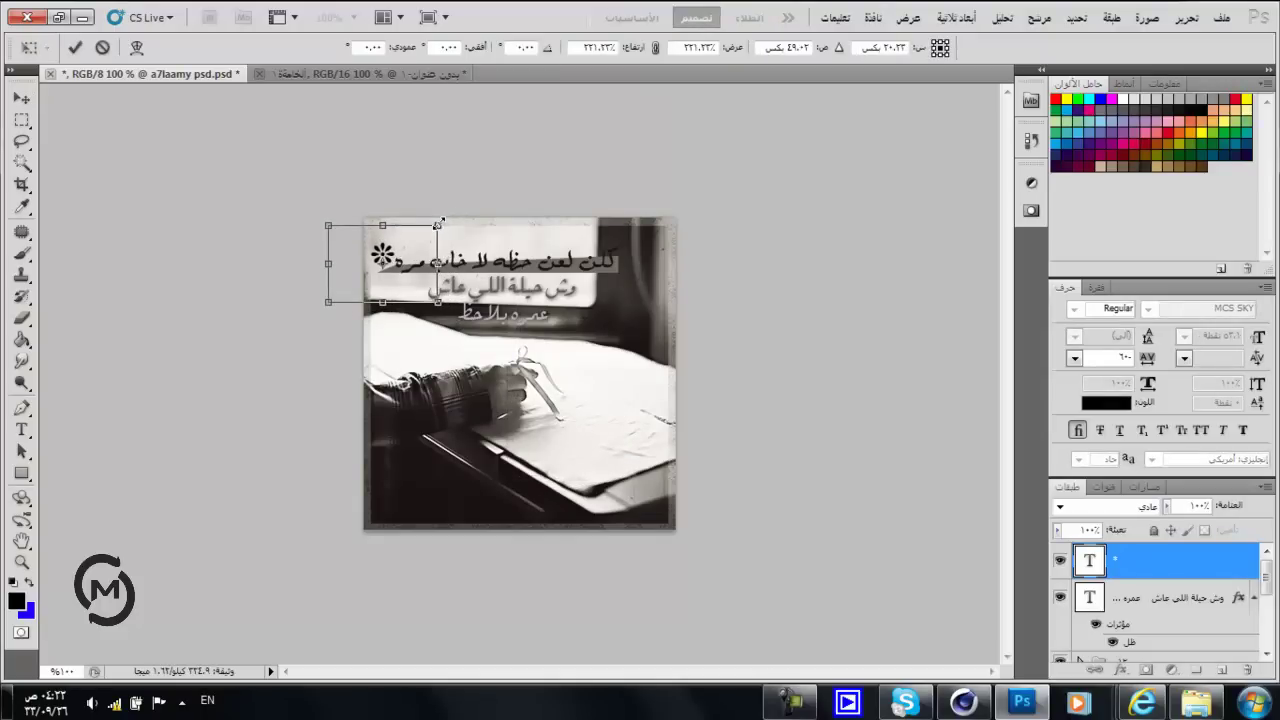
drag(382, 255, 633, 252)
key(Return)
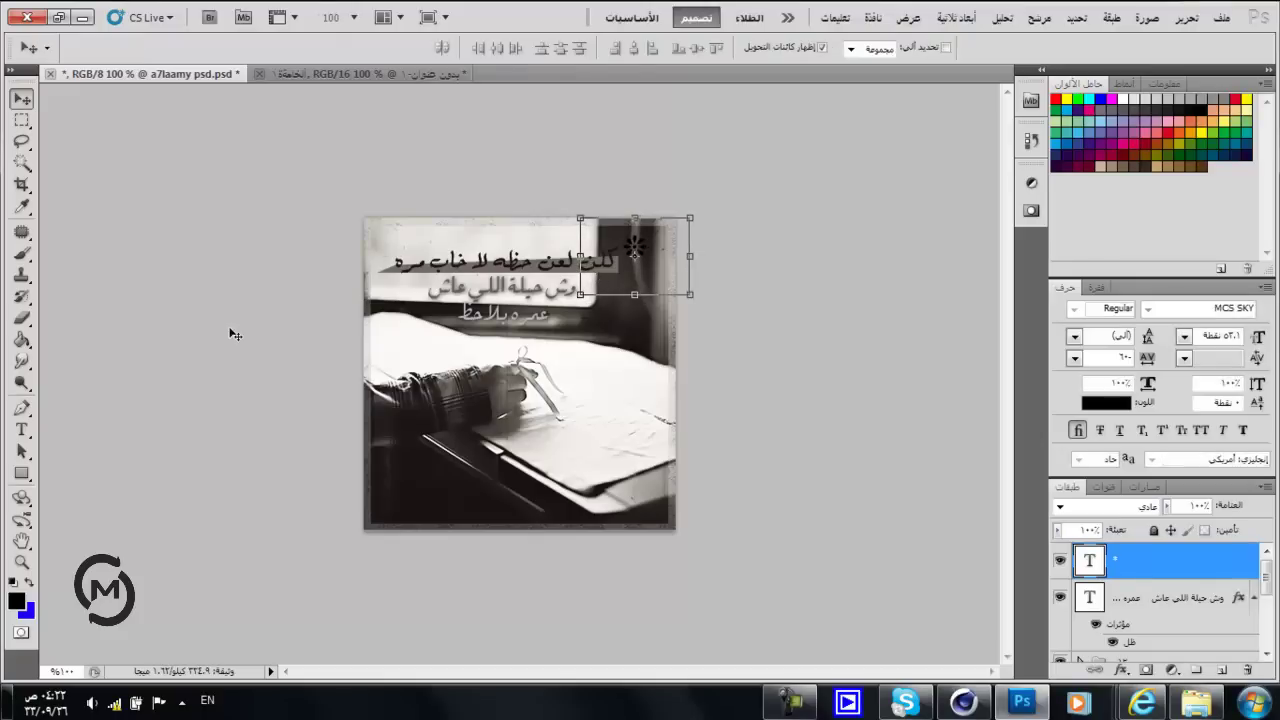
Recolour the asterisk ornament to a medium grey sampled from the picture.
click(21, 430)
click(447, 47)
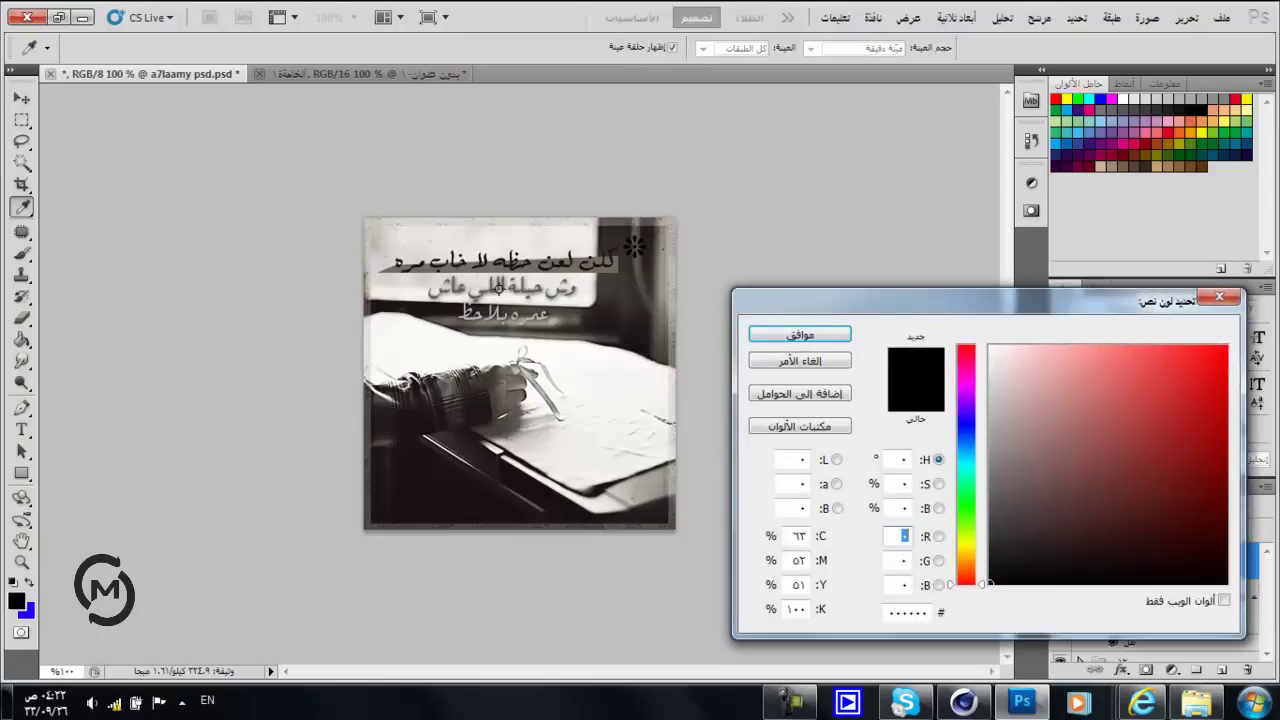
click(634, 246)
key(Return)
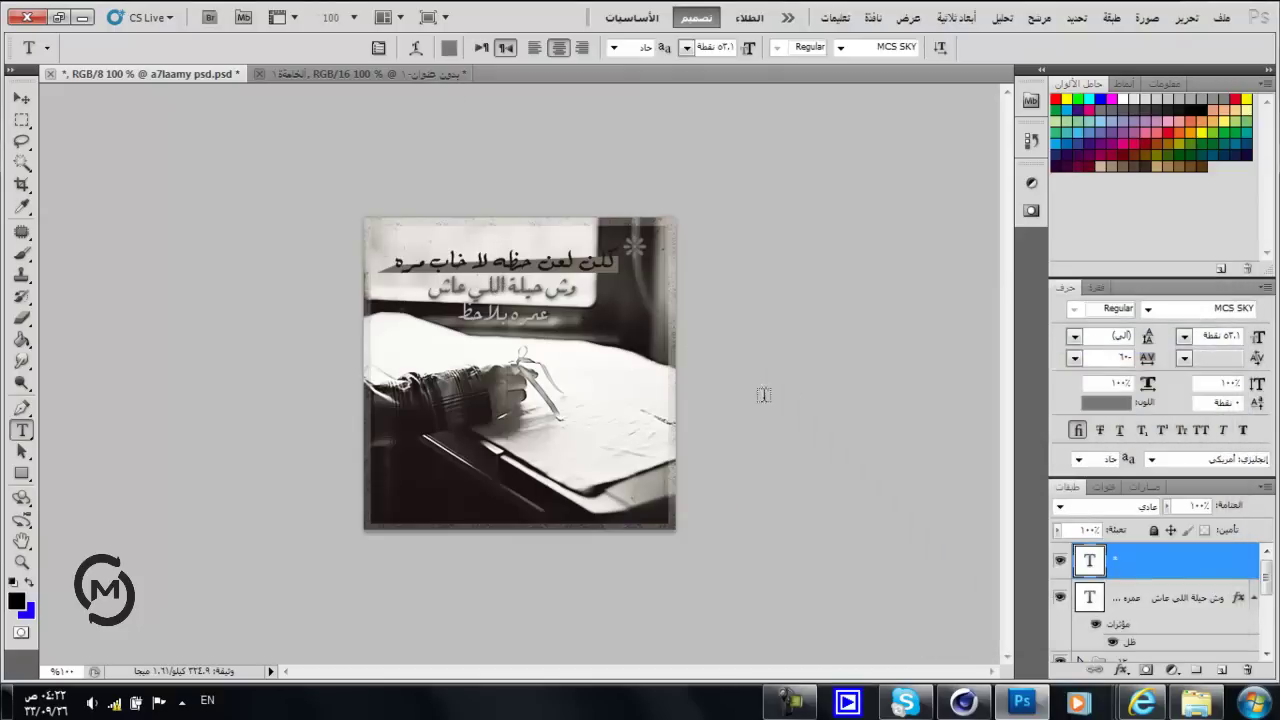
Add a drop shadow to the asterisk ornament's text layer.
click(1121, 670)
click(1028, 485)
click(800, 148)
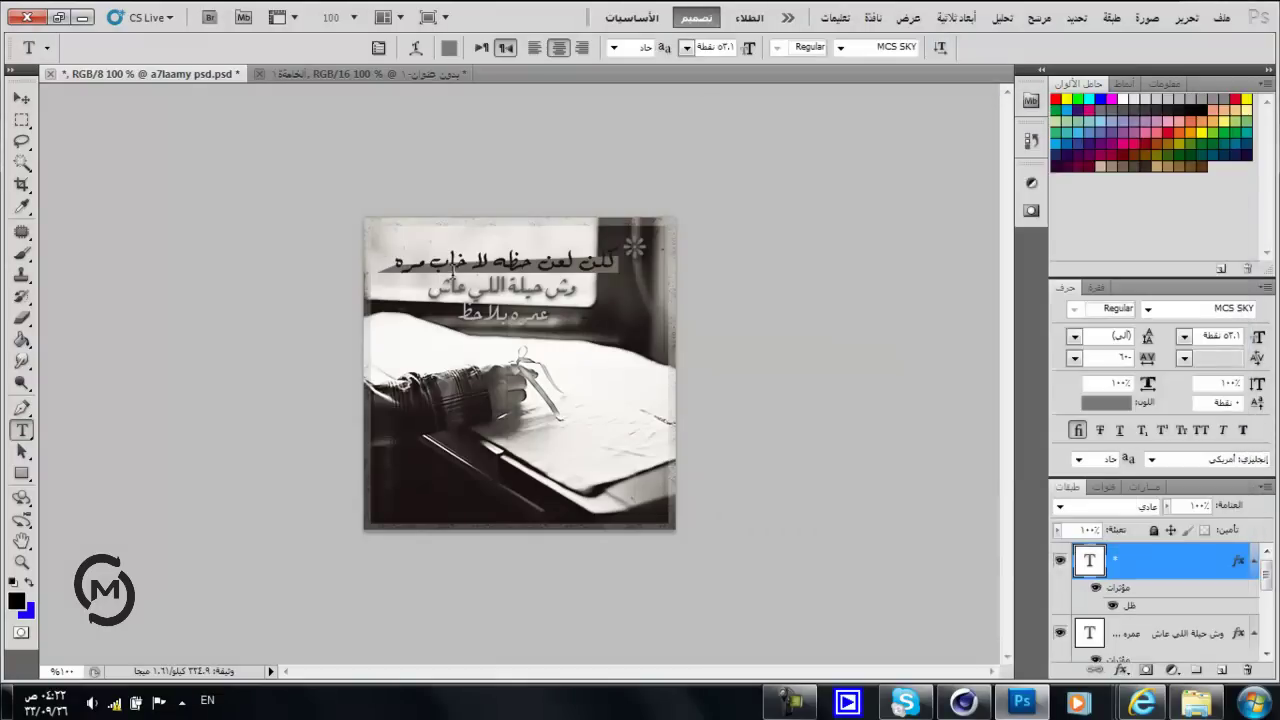
End the second verse's last line, "عمره بلا حظ", with two commas and commit the text edit.
click(459, 316)
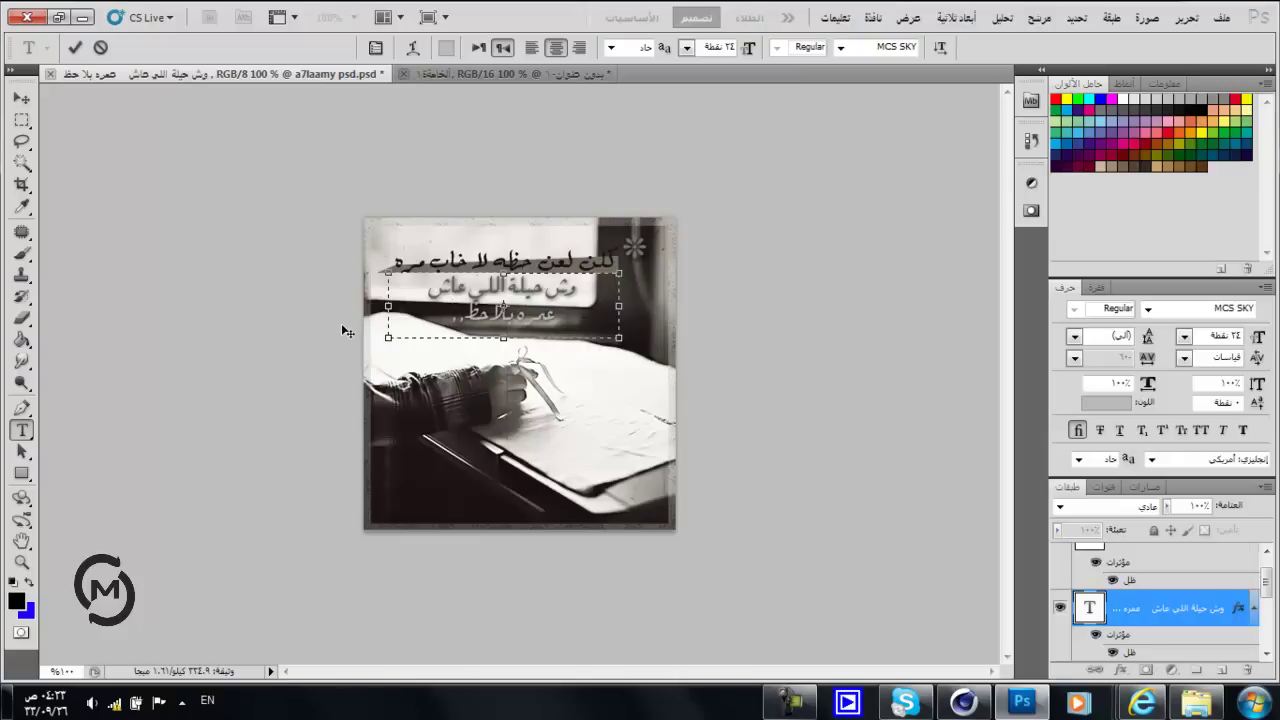
key(BackSpace)
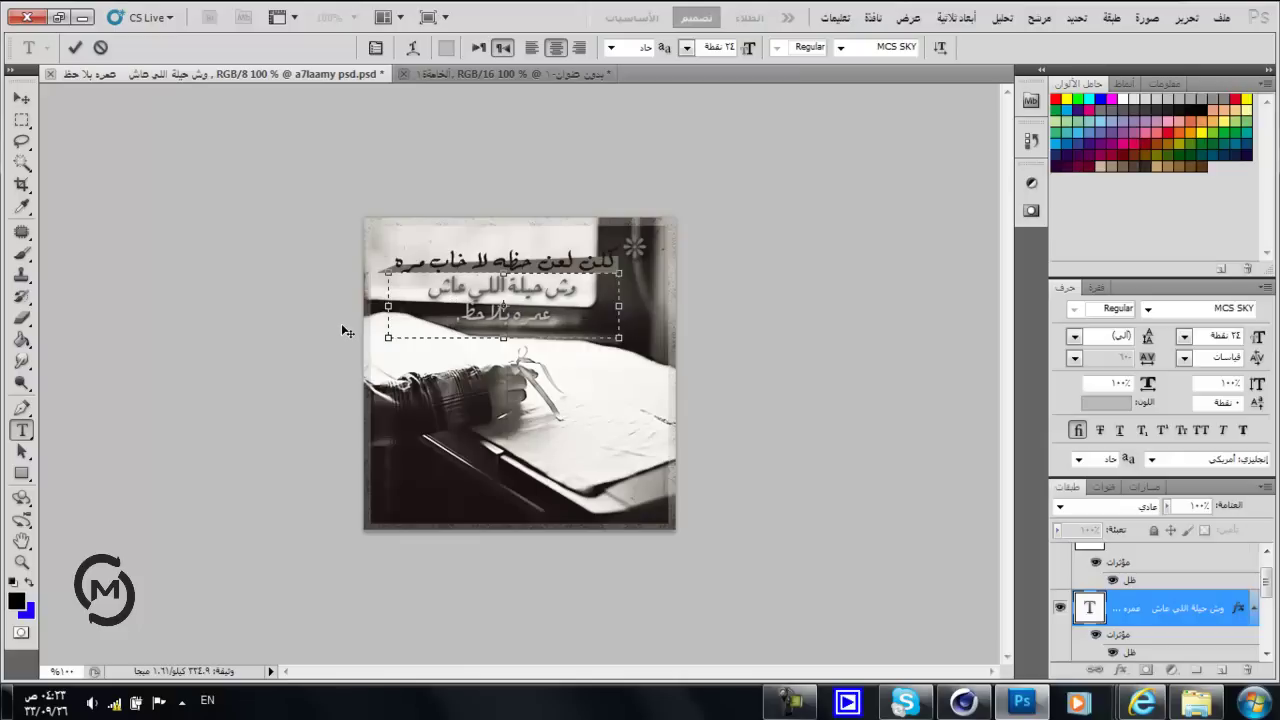
text(..)
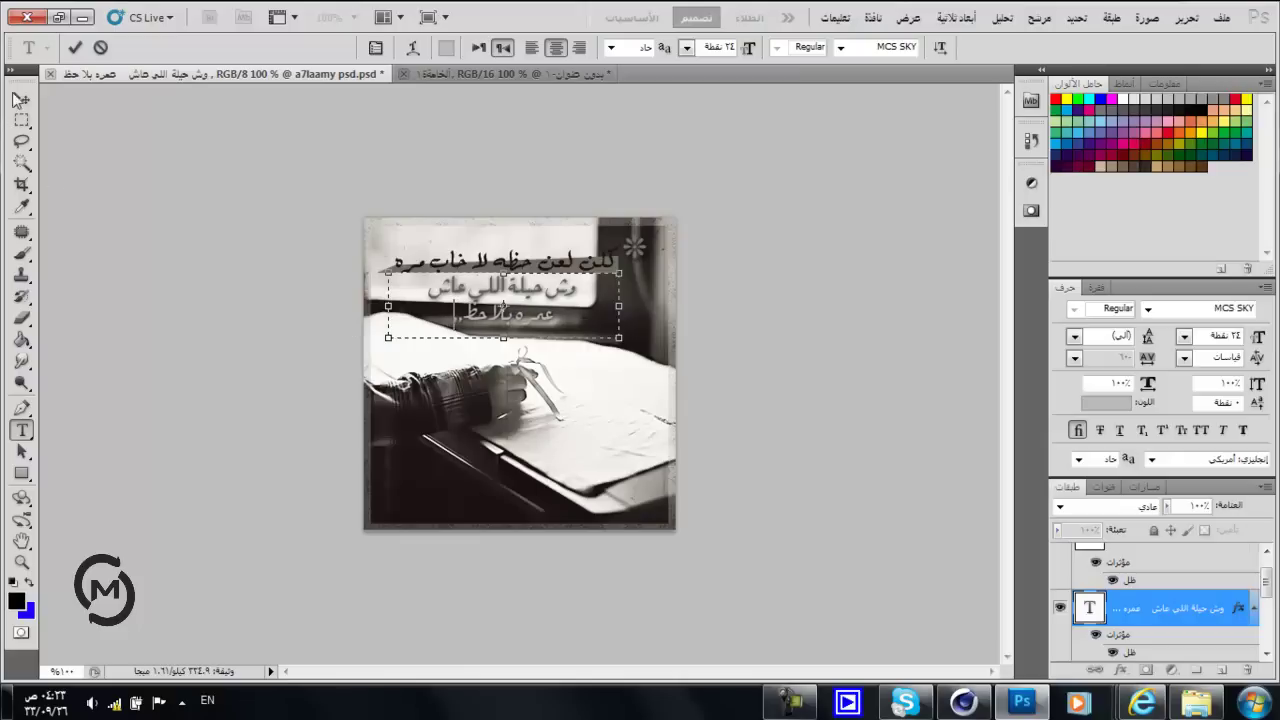
click(21, 98)
click(21, 120)
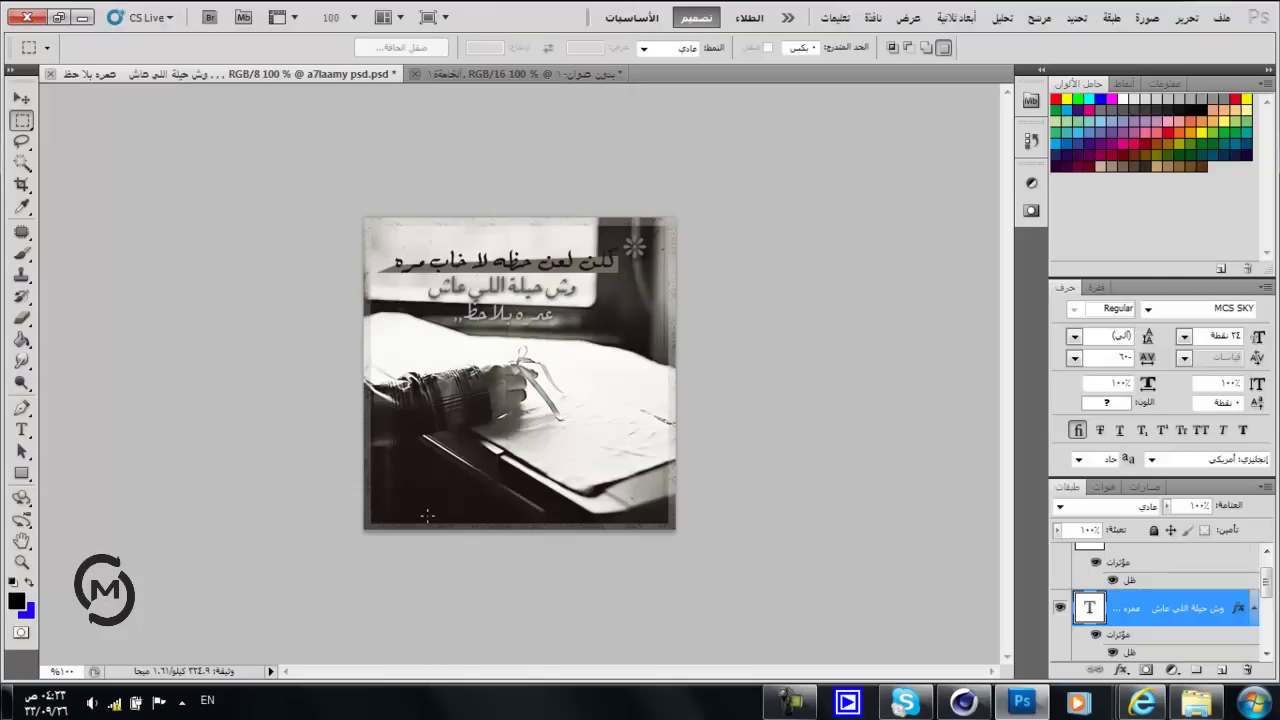
click(182, 702)
click(790, 702)
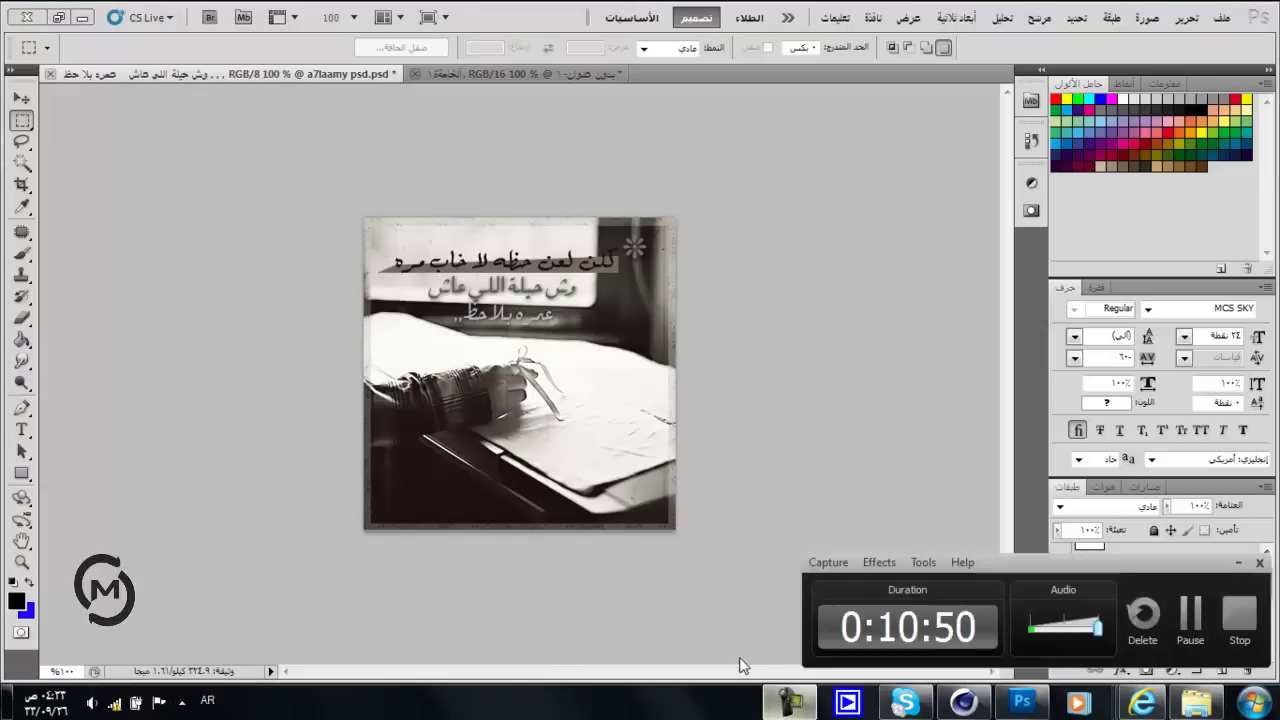